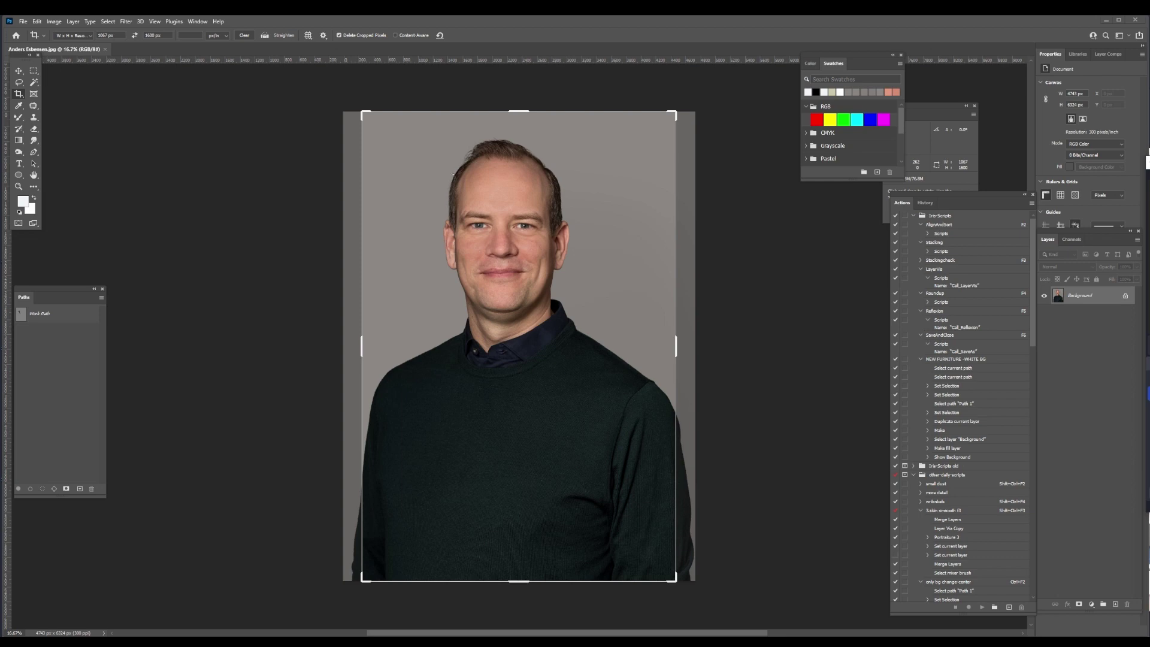
Step: Switch to File Explorer, open the "How to edit" notes in the nested 2022-12-24 folder in a new window, and place them over the portrait
key("alt+Tab")
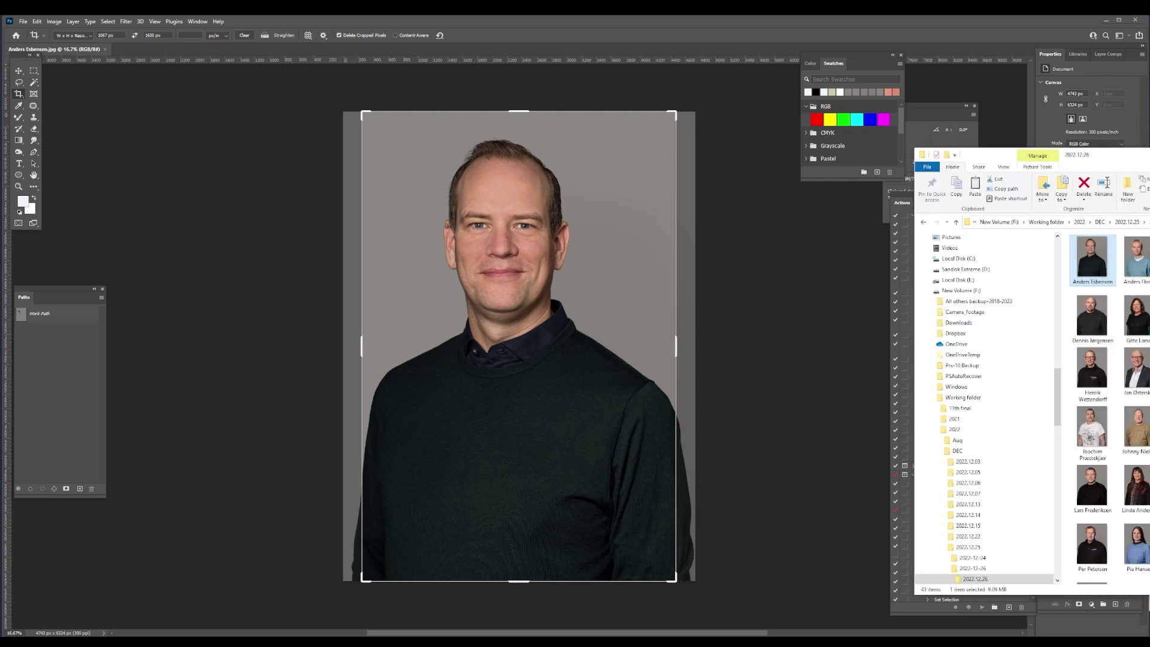
key("ctrl+n")
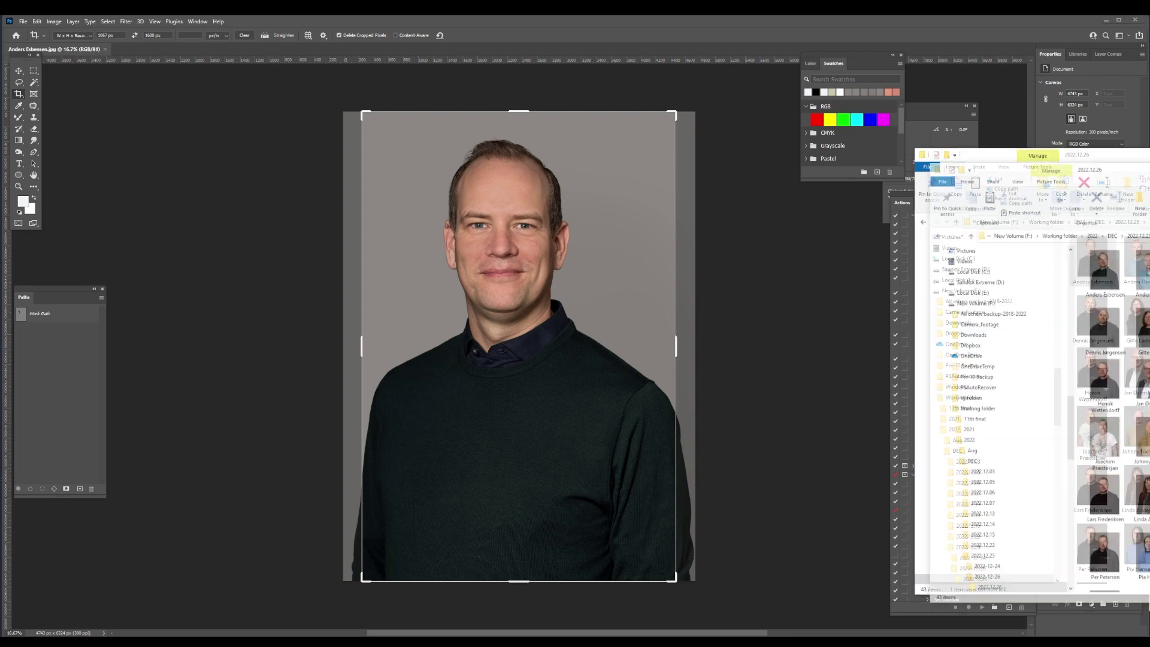
key("BackSpace")
key("BackSpace")
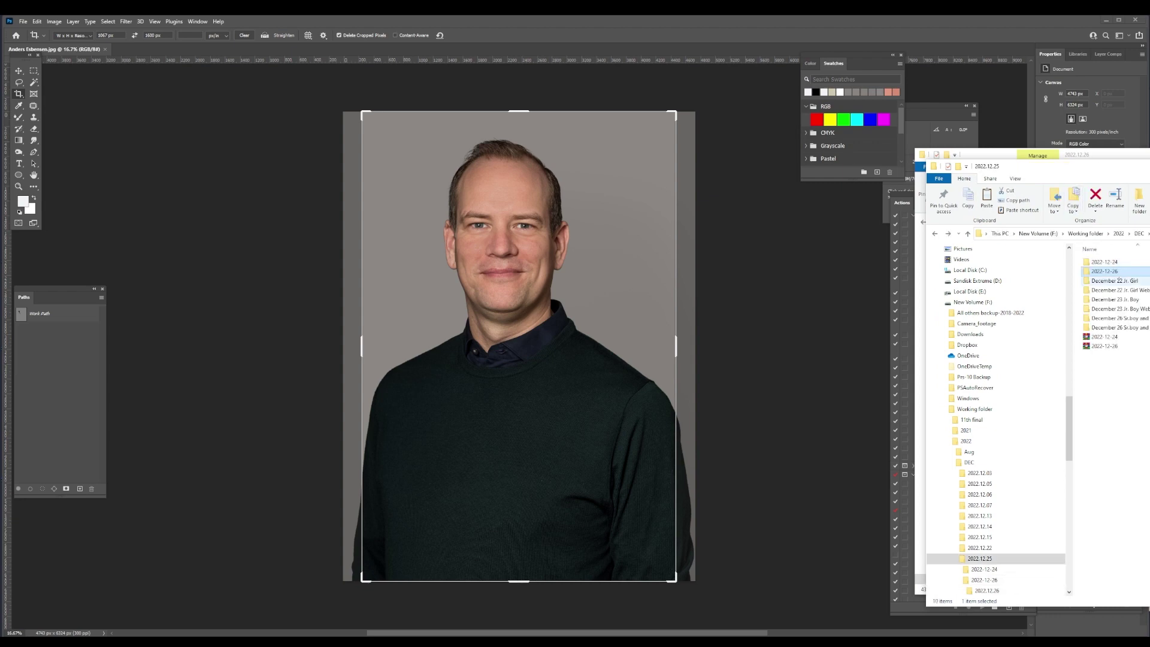
double_click(1108, 261)
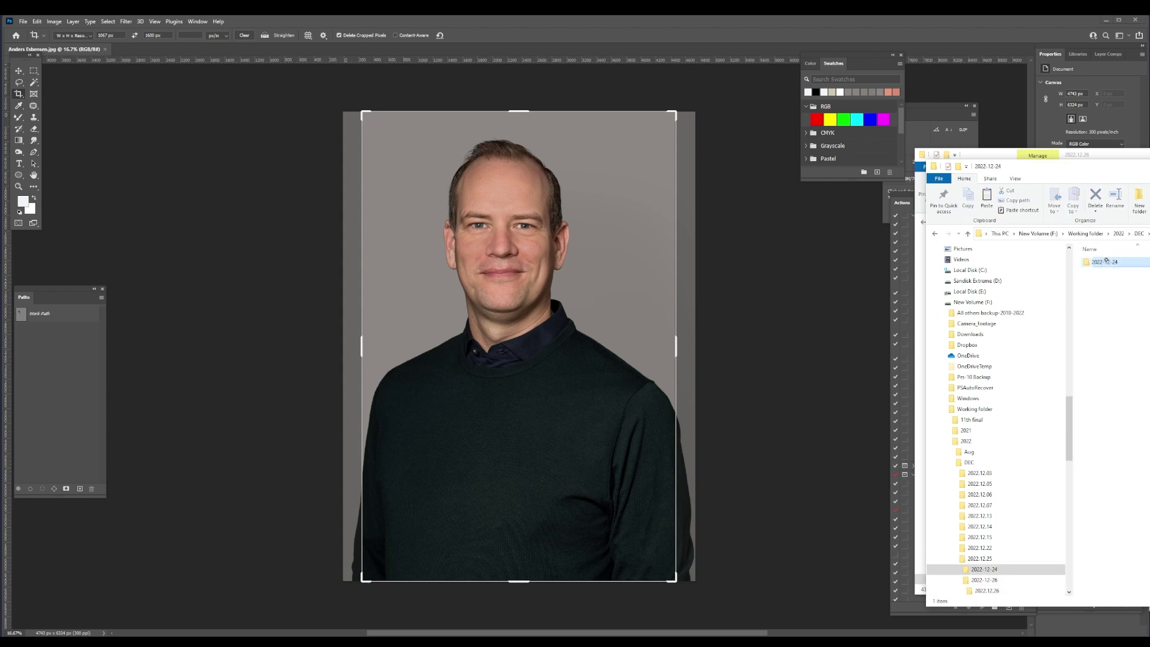
double_click(1107, 262)
double_click(1106, 290)
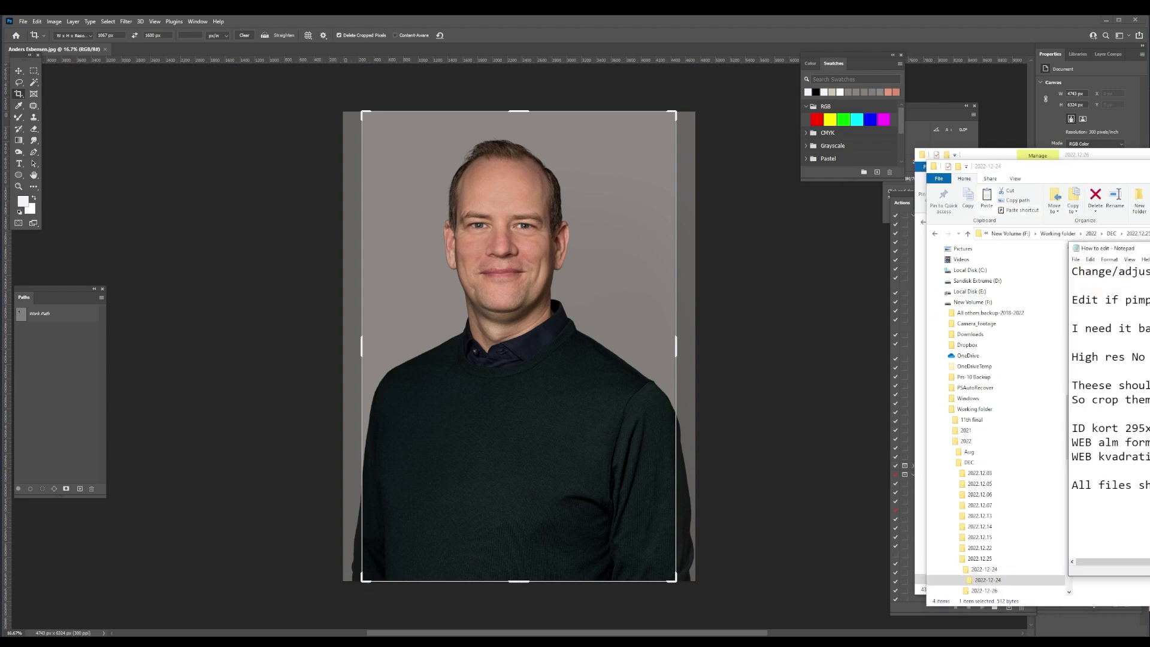
left_click_drag(1107, 22, 276, 303)
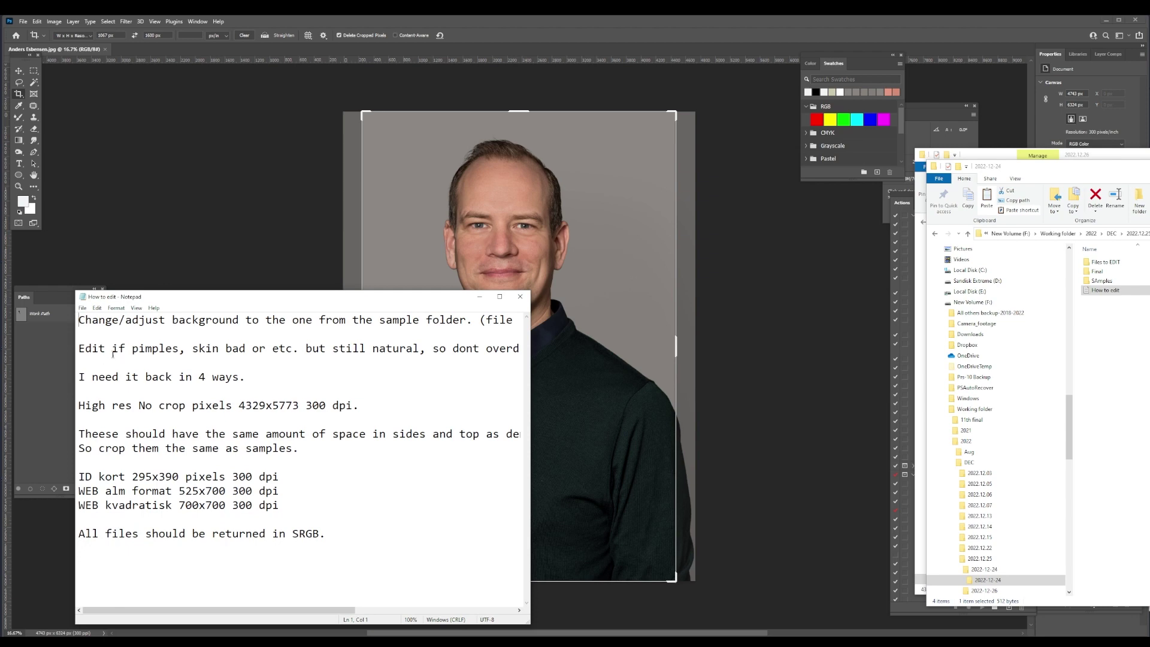
Step: Read the notes' retouching, delivery size, cropping and colour space requirements, and put the notes away
left_click(215, 347)
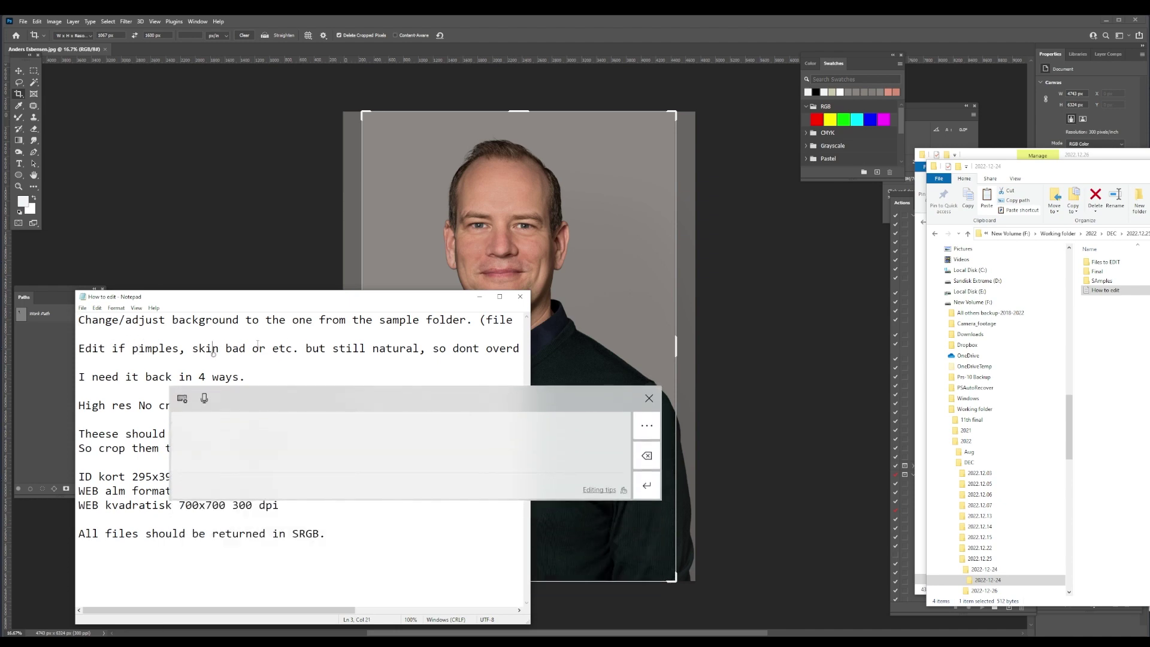
left_click(648, 398)
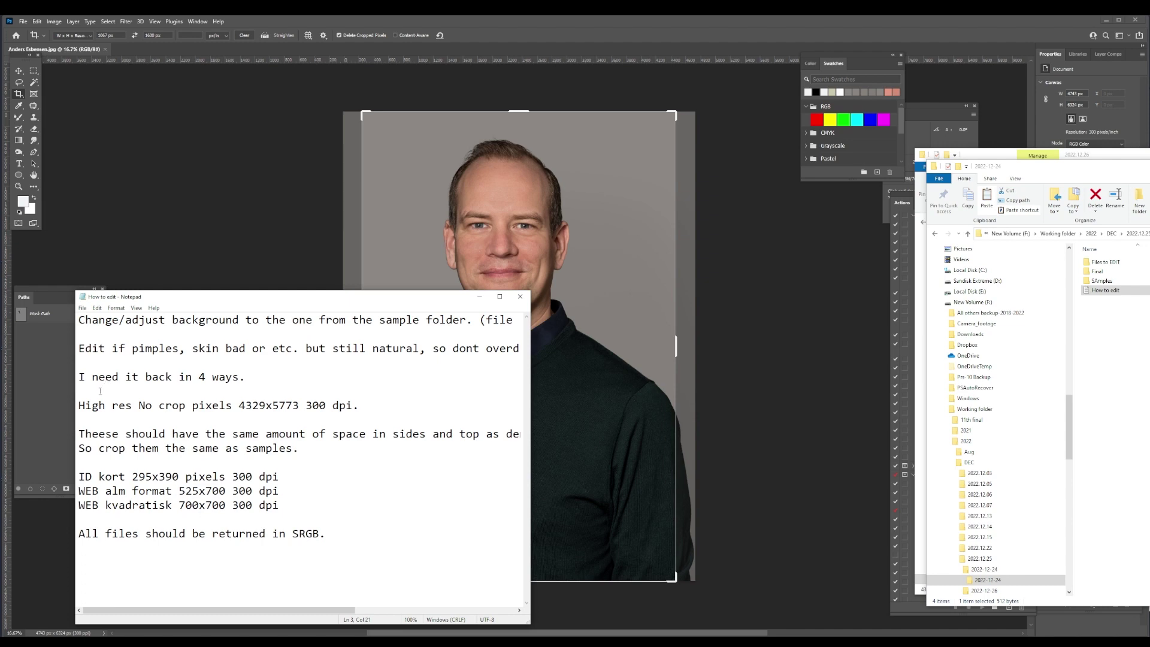
left_click_drag(179, 377, 280, 365)
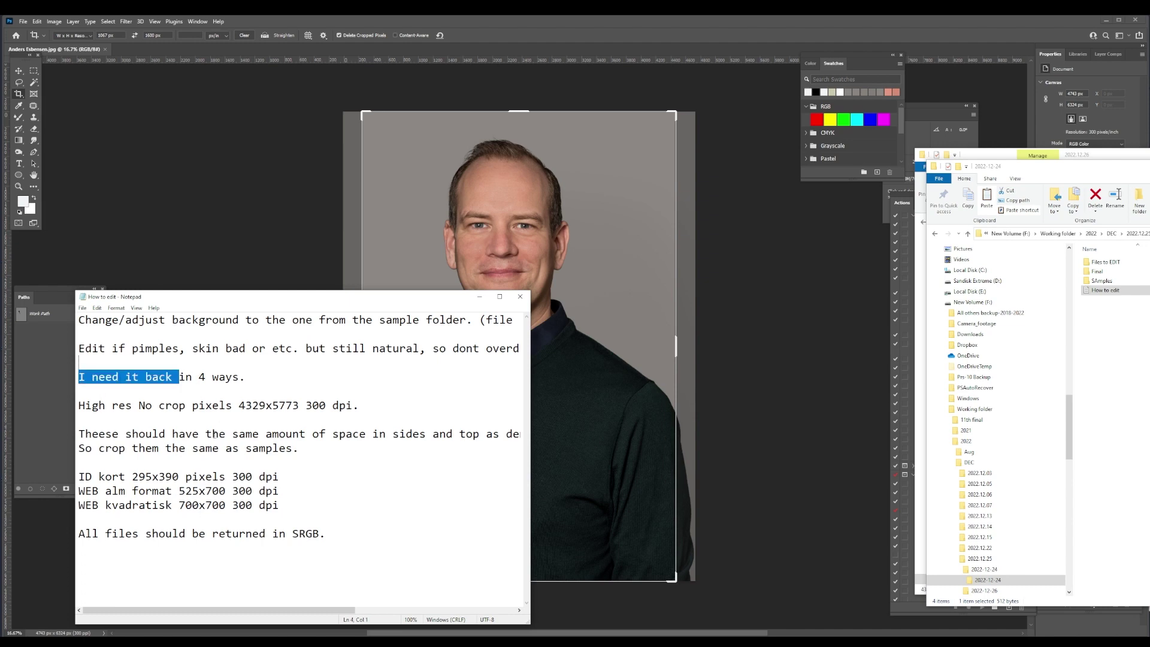
left_click(185, 405)
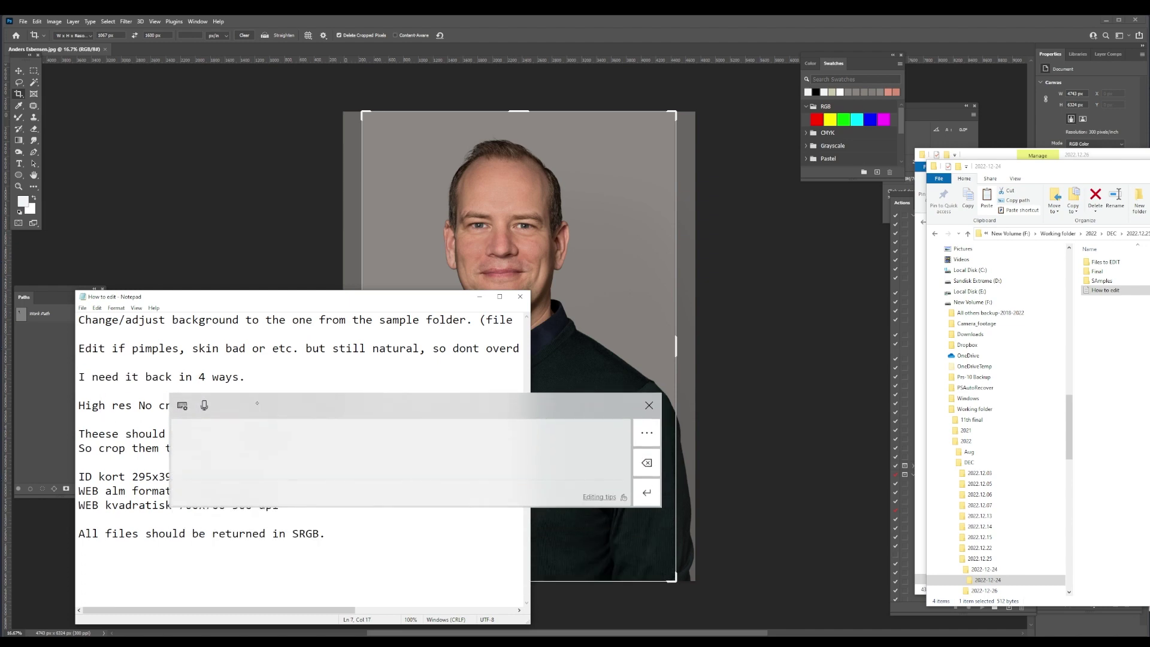
left_click_drag(595, 394, 1149, 350)
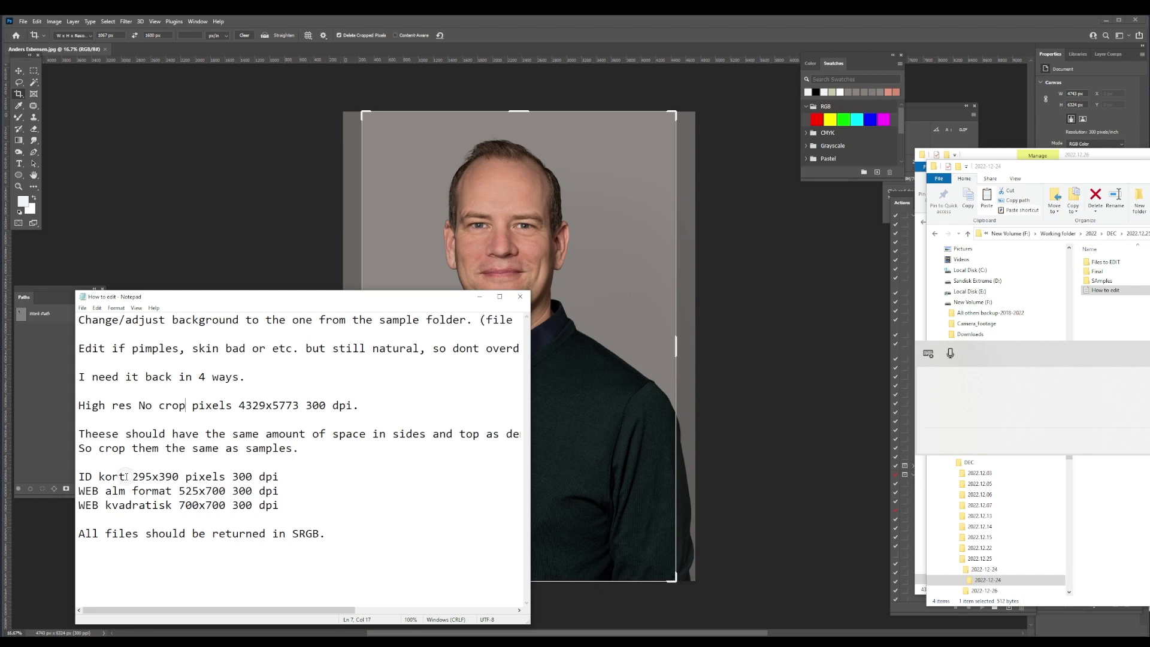
mouse_move(125, 476)
left_mouse_down()
mouse_move(117, 507)
mouse_move(119, 495)
left_mouse_up()
left_click(137, 532)
left_click(621, 38)
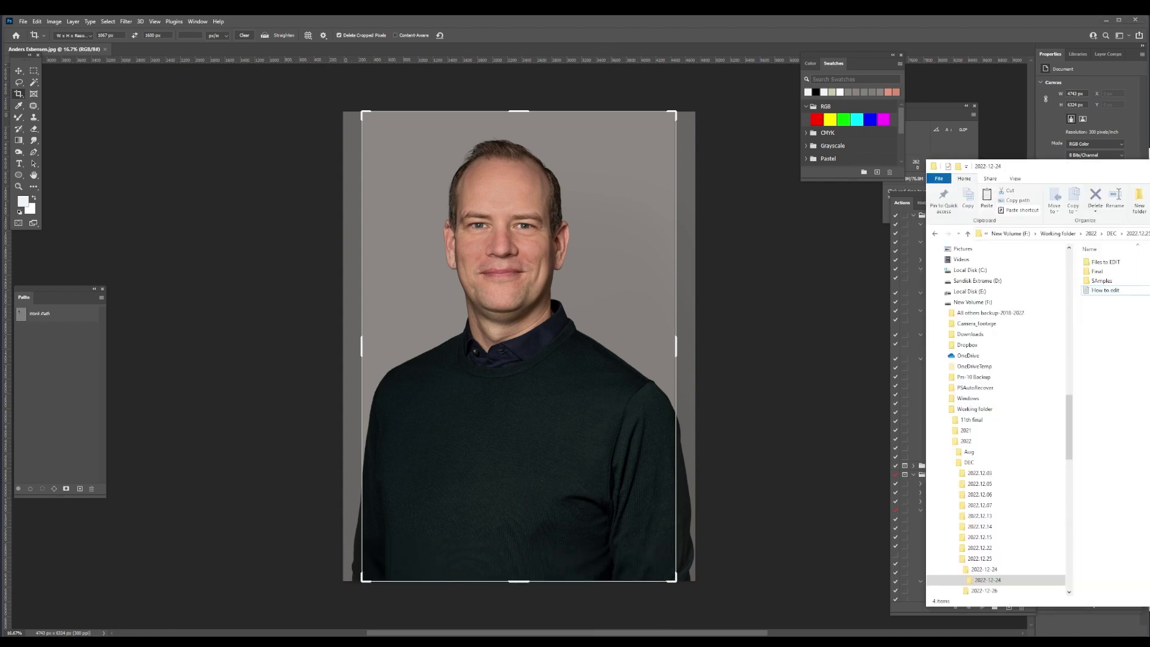
Step: Browse the project folders and open the first person's High Res JPG from Final's High folder in Photoshop
double_click(1129, 263)
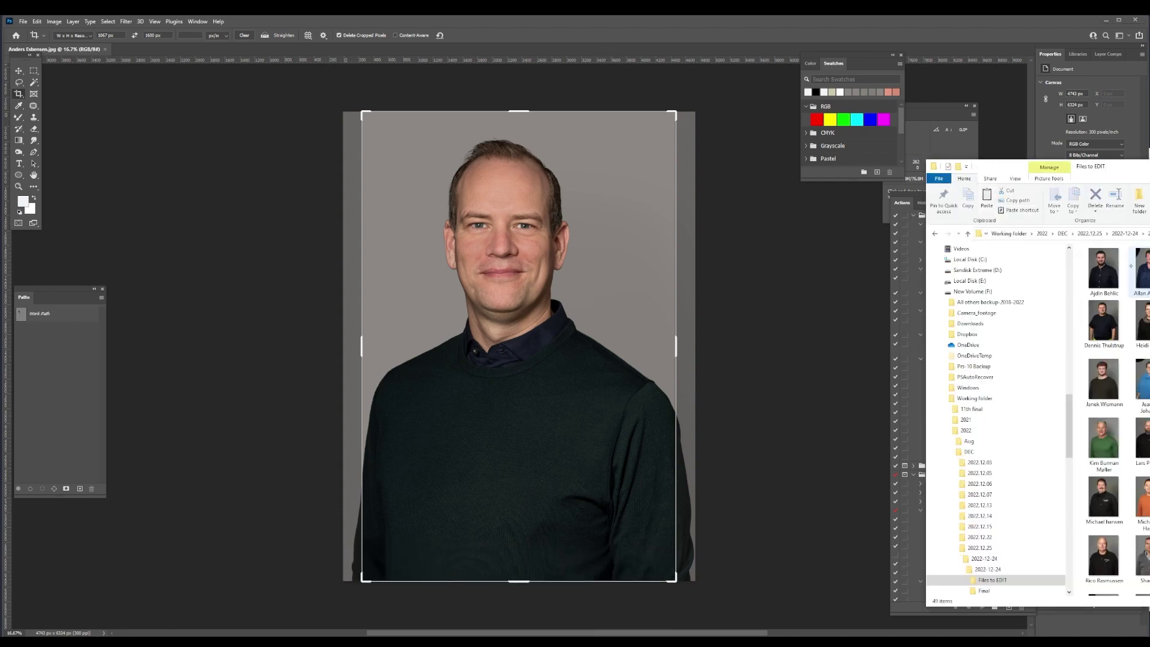
left_click_drag(1103, 269, 911, 306)
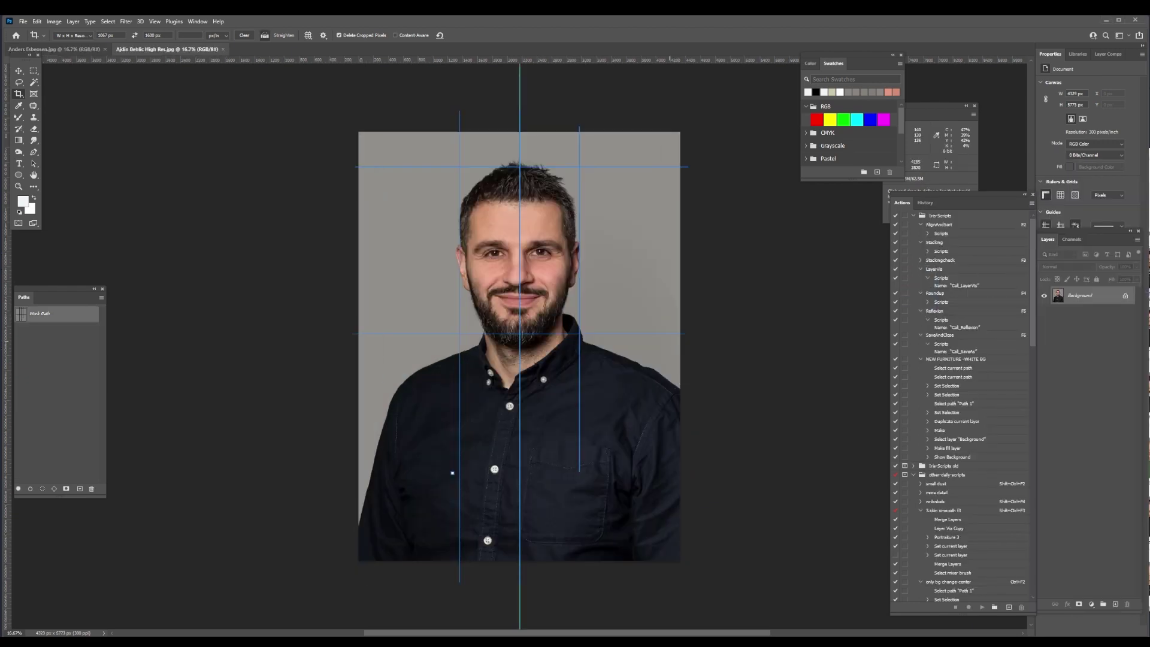
Step: Bring the "How to edit" notes over the image and check the High res pixel size and resolution
key("alt+Tab")
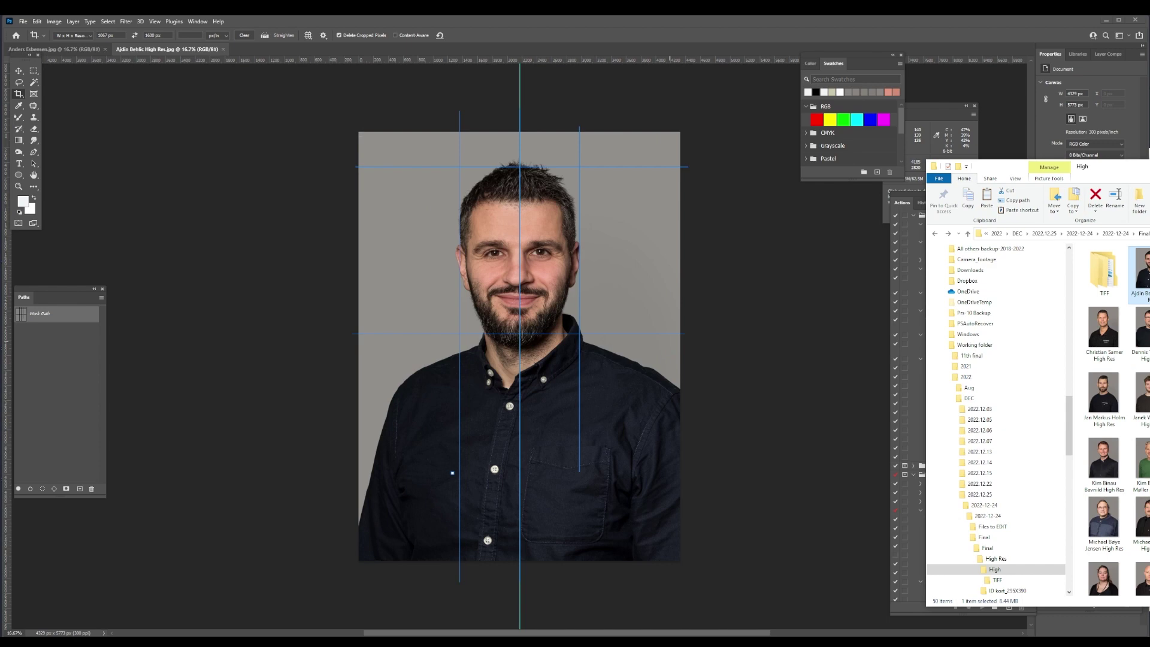
mouse_move(358, 632)
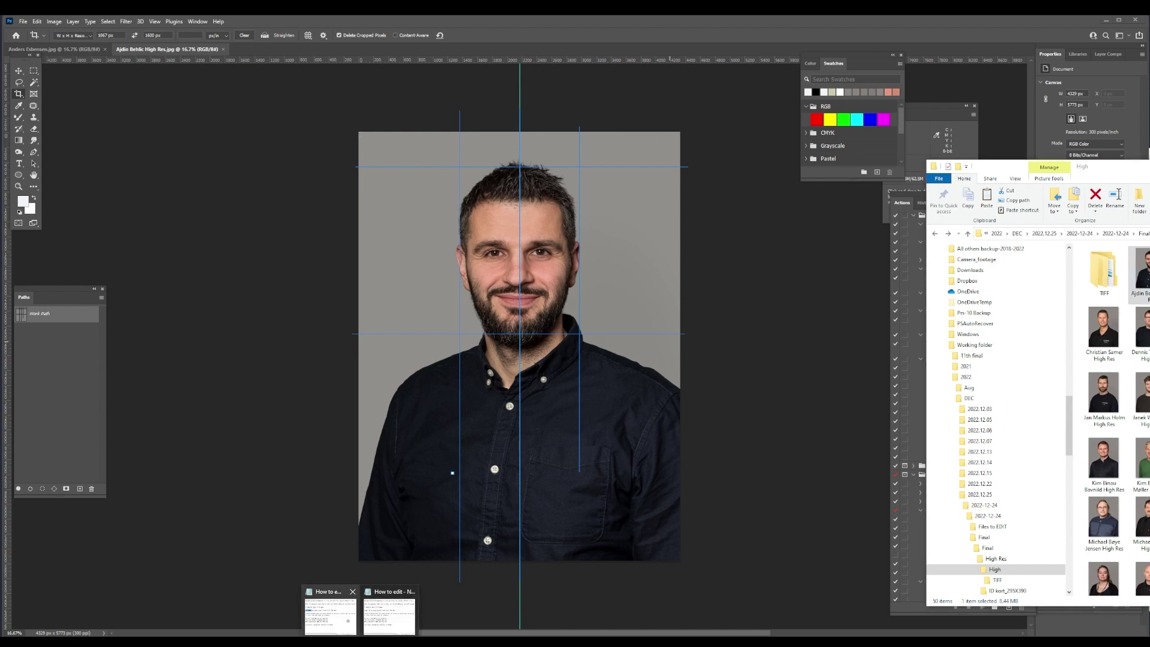
left_click(358, 592)
left_click_drag(1137, 248, 364, 313)
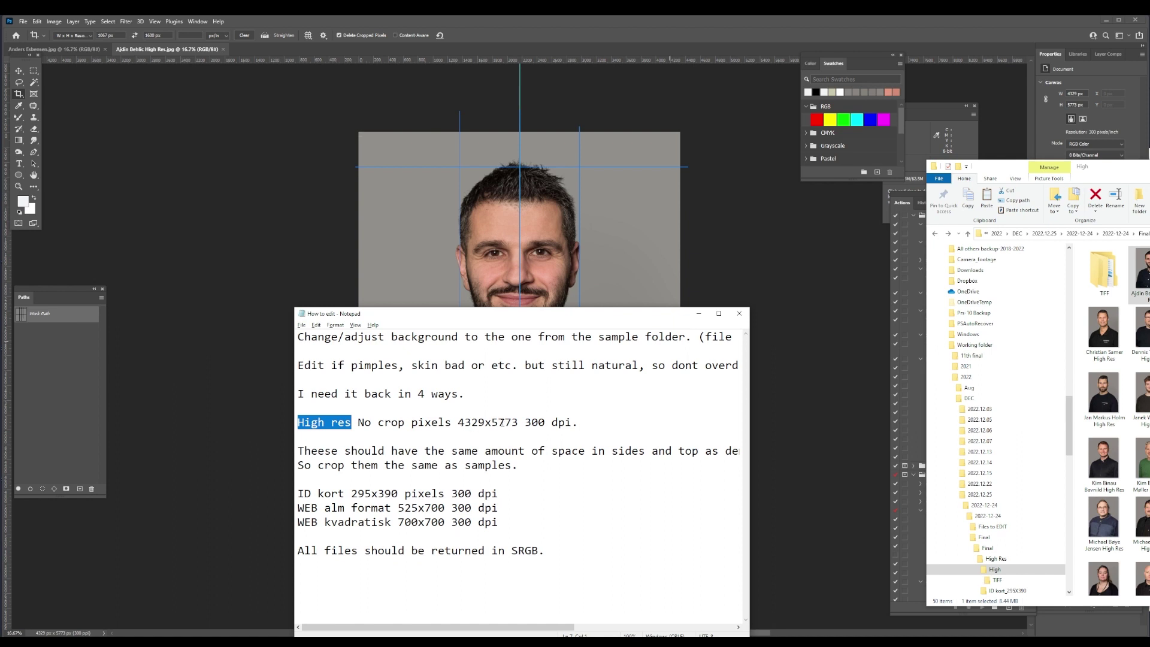
Step: Return to the High Res portrait in Photoshop, deselect its work path and hide the guides
left_click(838, 478)
left_click(63, 383)
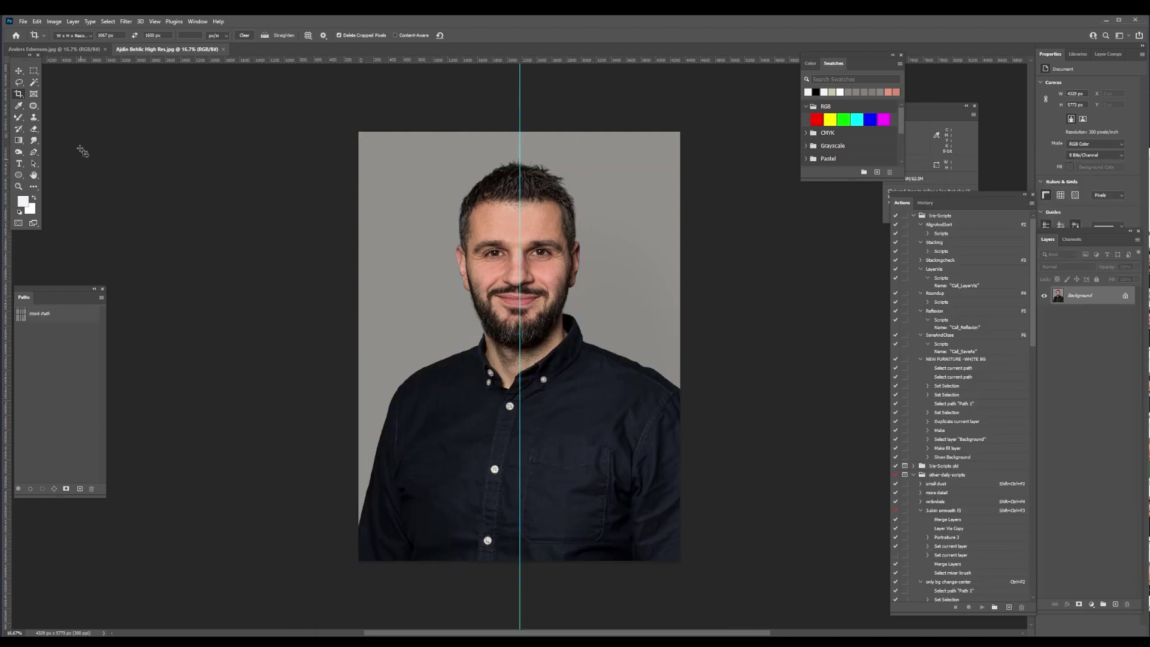
key("ctrl+h")
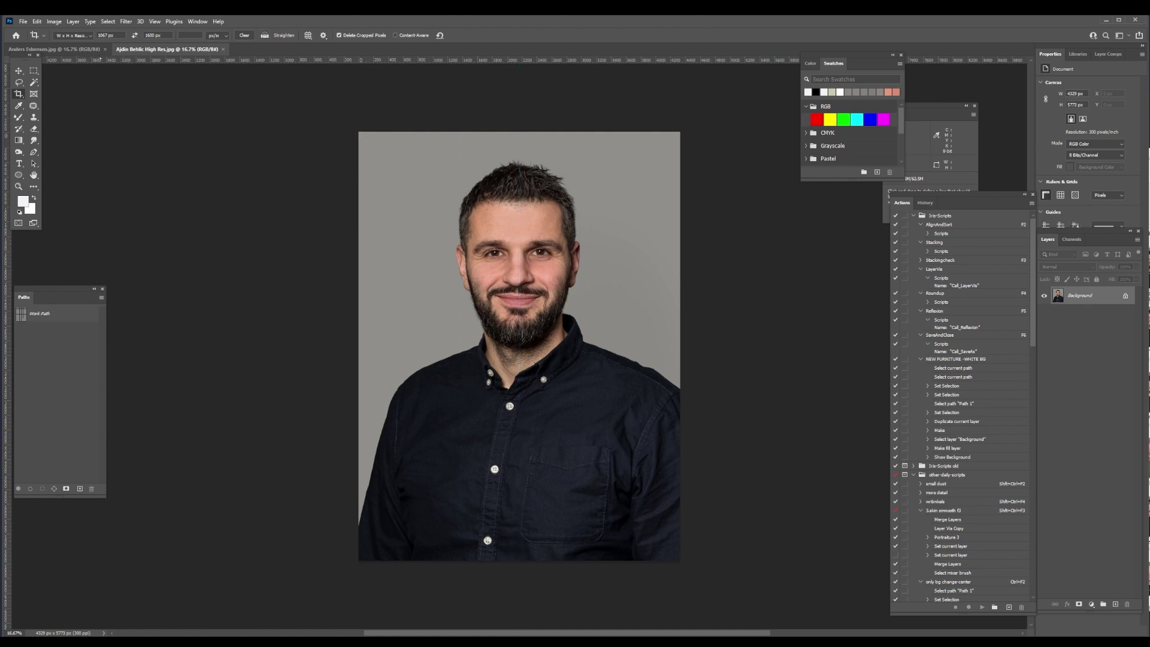
Step: Crop the full portrait to 4329 x 5773 px at a resolution of 300 px/in
left_click_drag(121, 35, 96, 37)
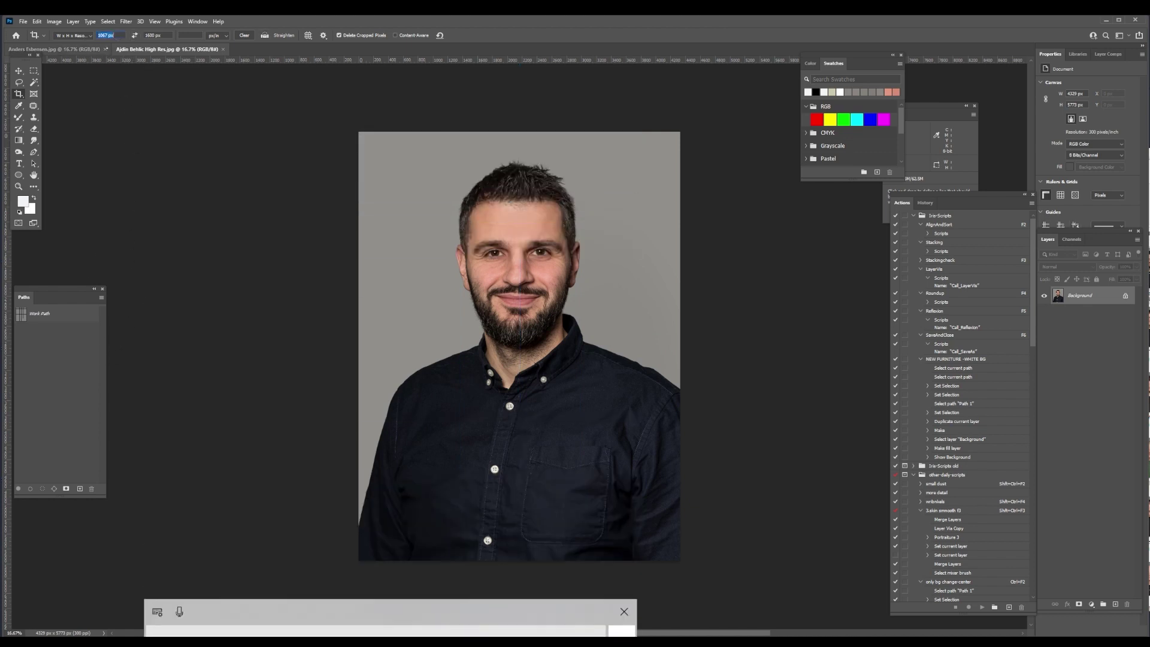
type("4729")
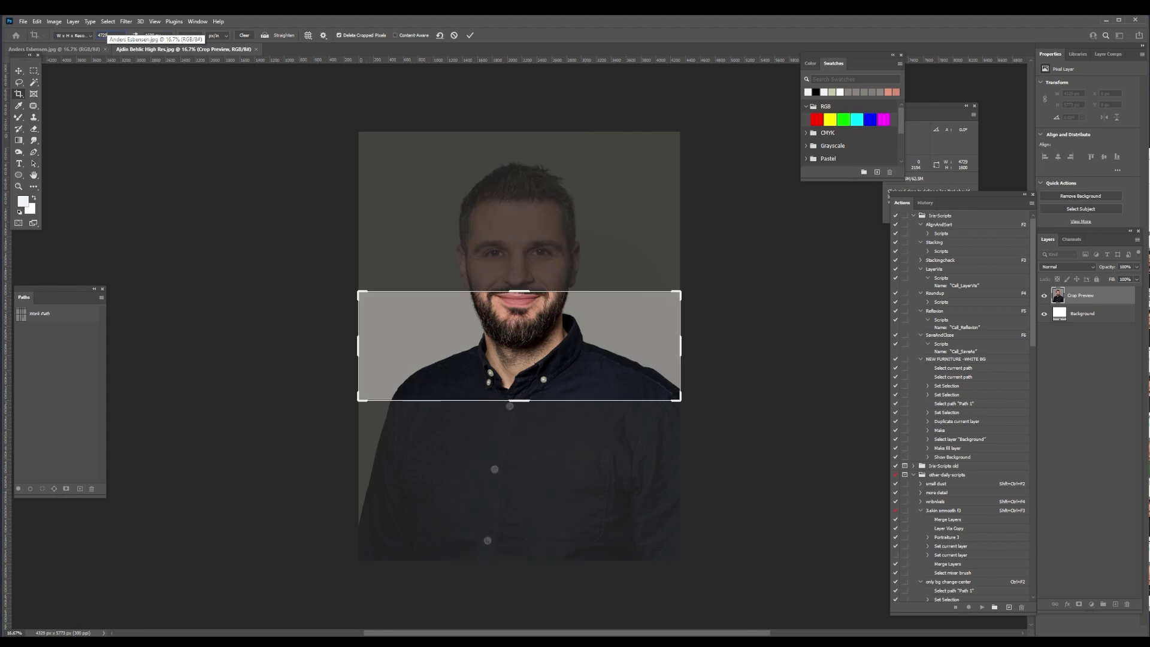
type("5773")
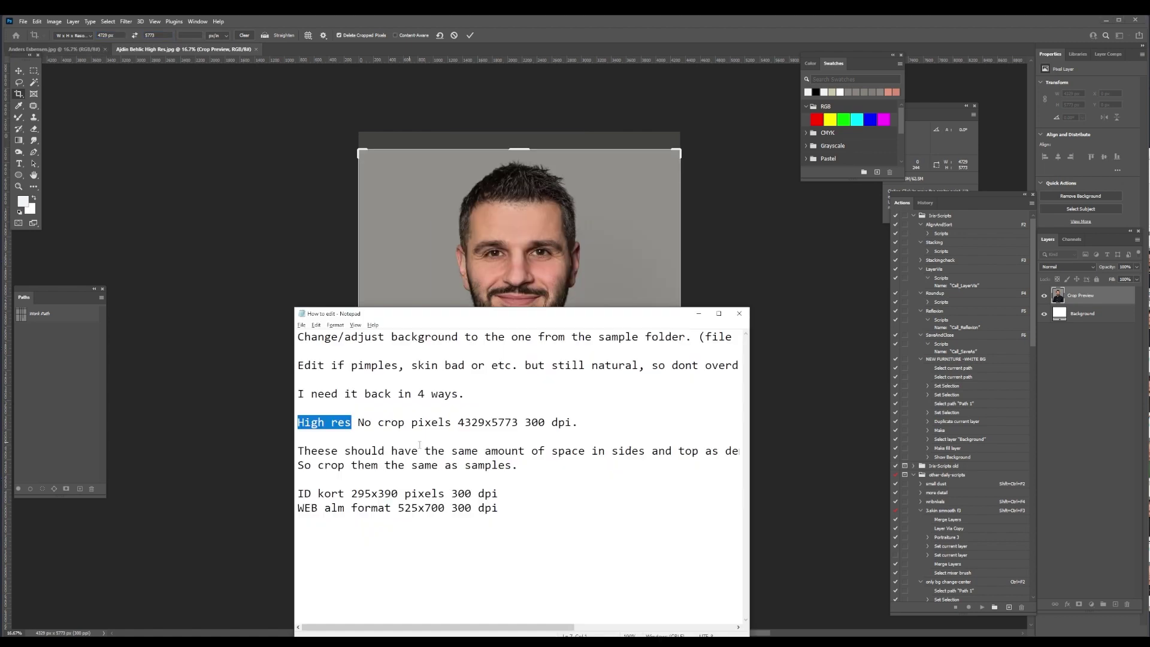
key("alt+Tab")
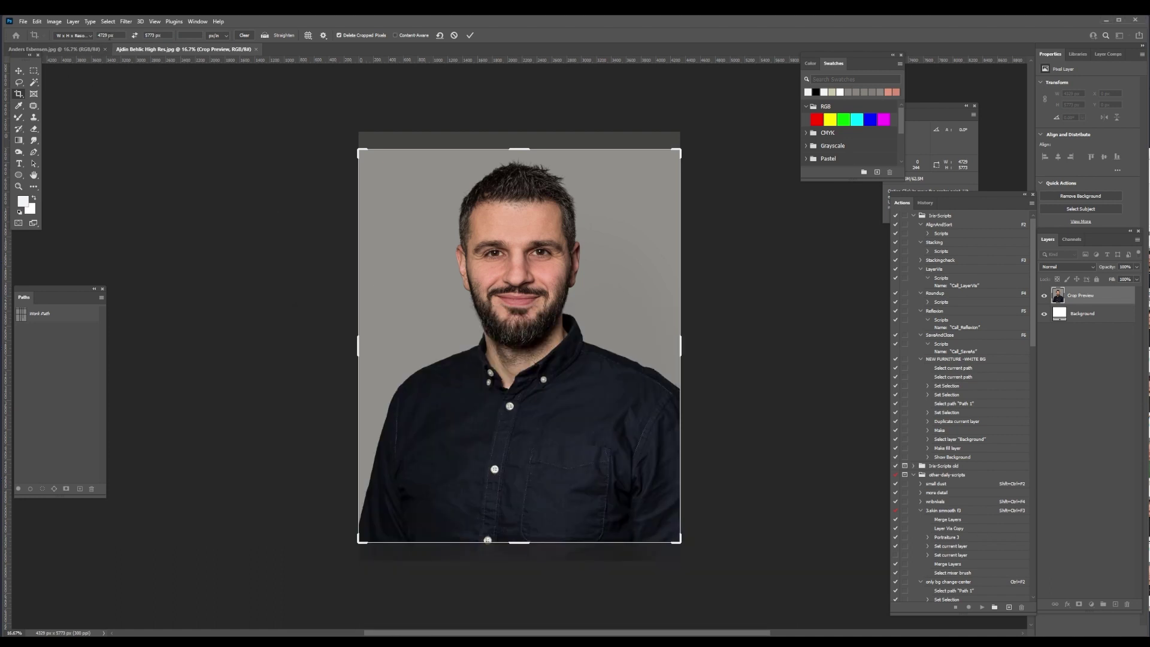
key("alt+Tab")
left_click(103, 34)
key("BackSpace")
type("3")
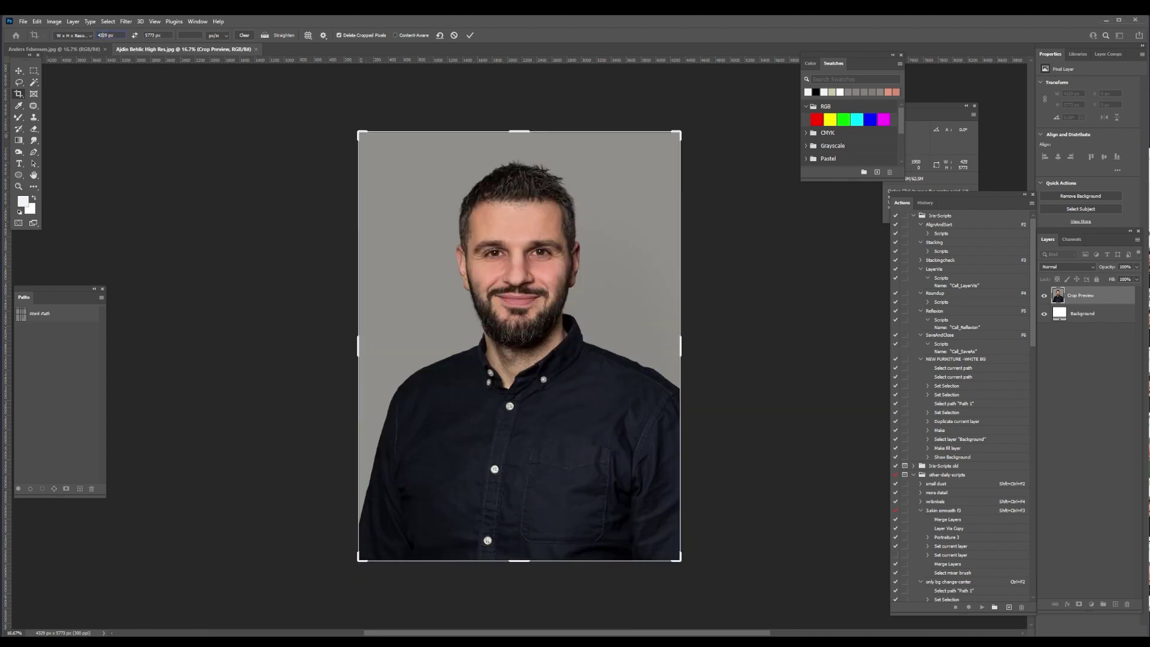
left_click(191, 35)
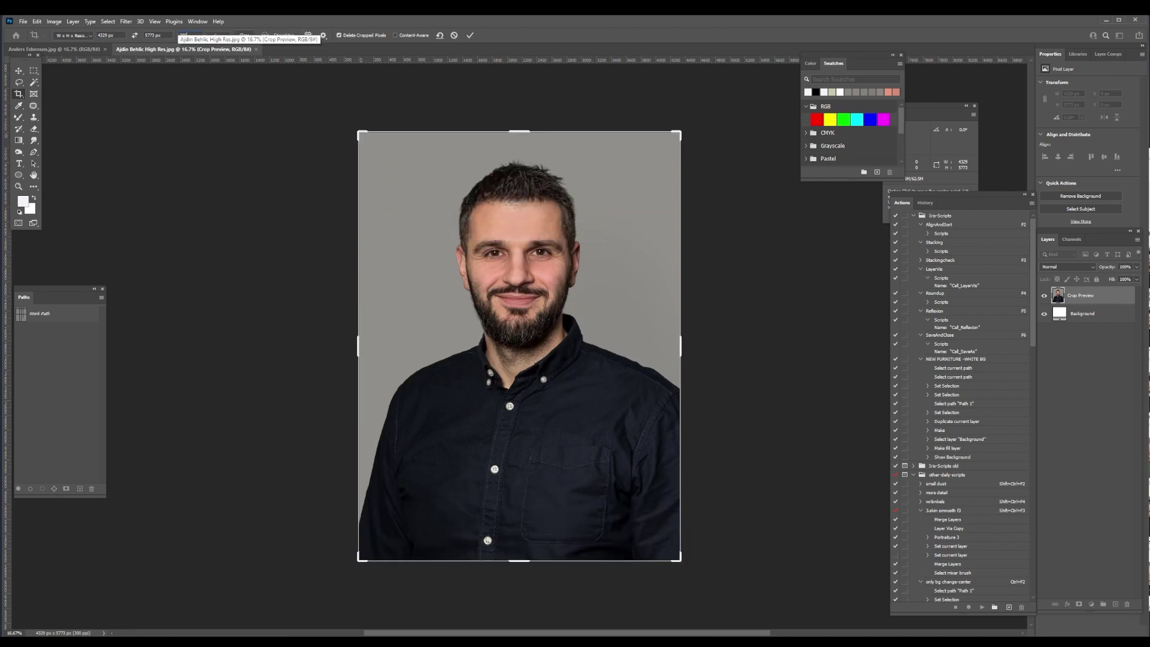
left_click(639, 376)
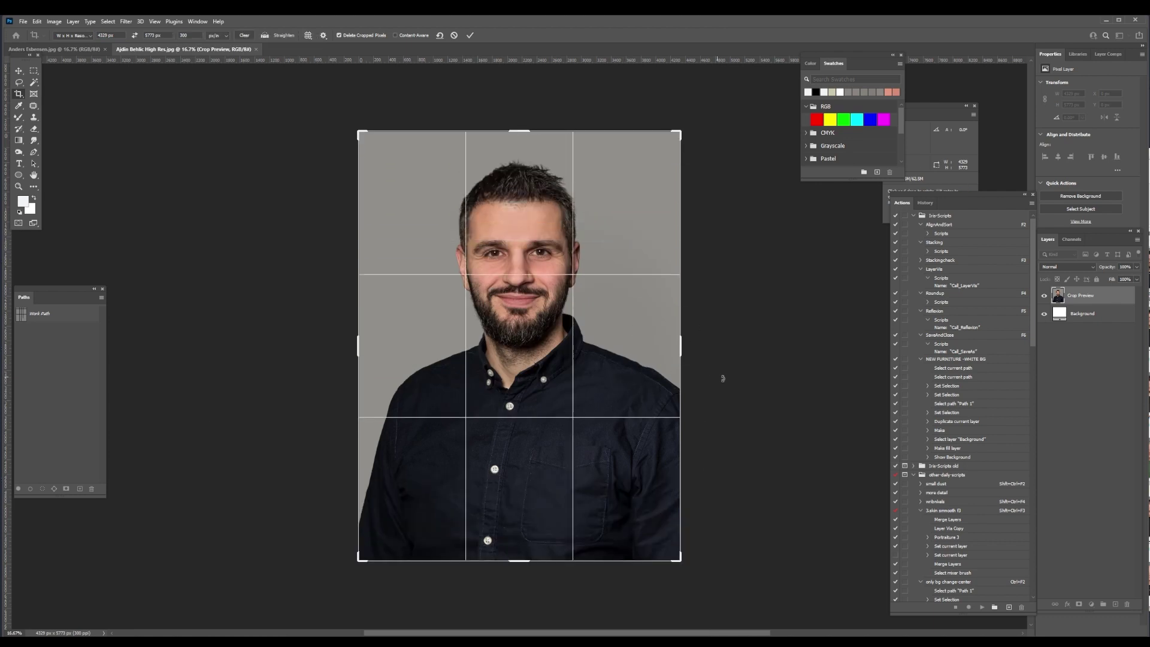
key("Return")
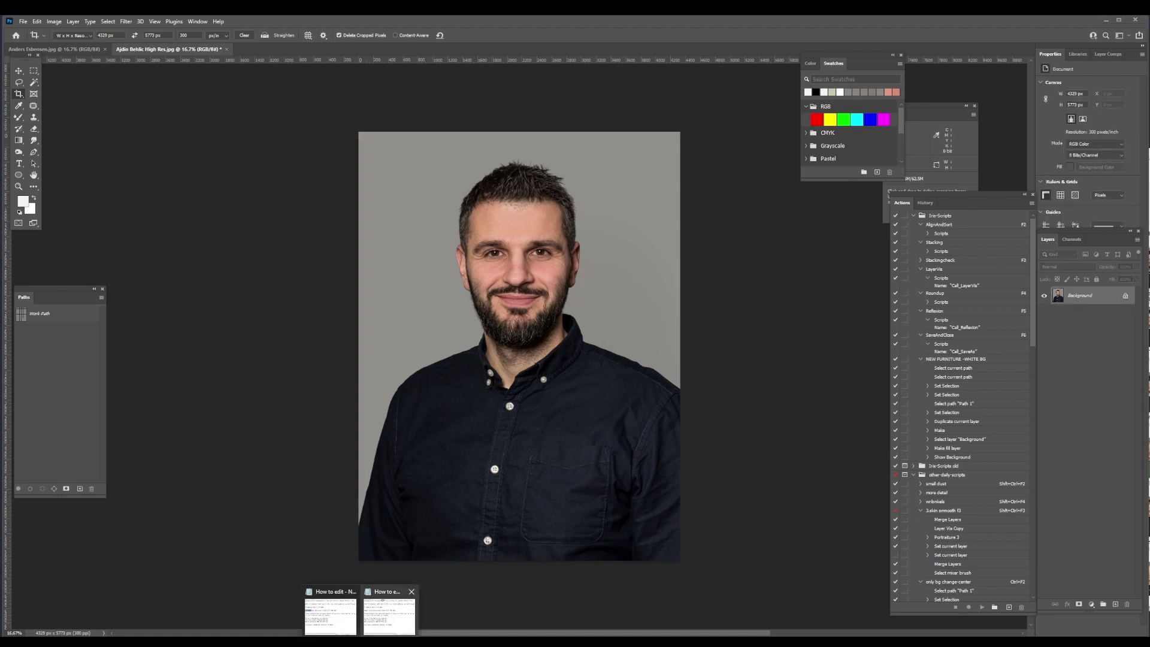
Step: Check the colour requirement in the "How to edit" notes, and review the RGB working space in Photoshop's colour settings, keeping sRGB IEC61966-2.1
left_click(335, 616)
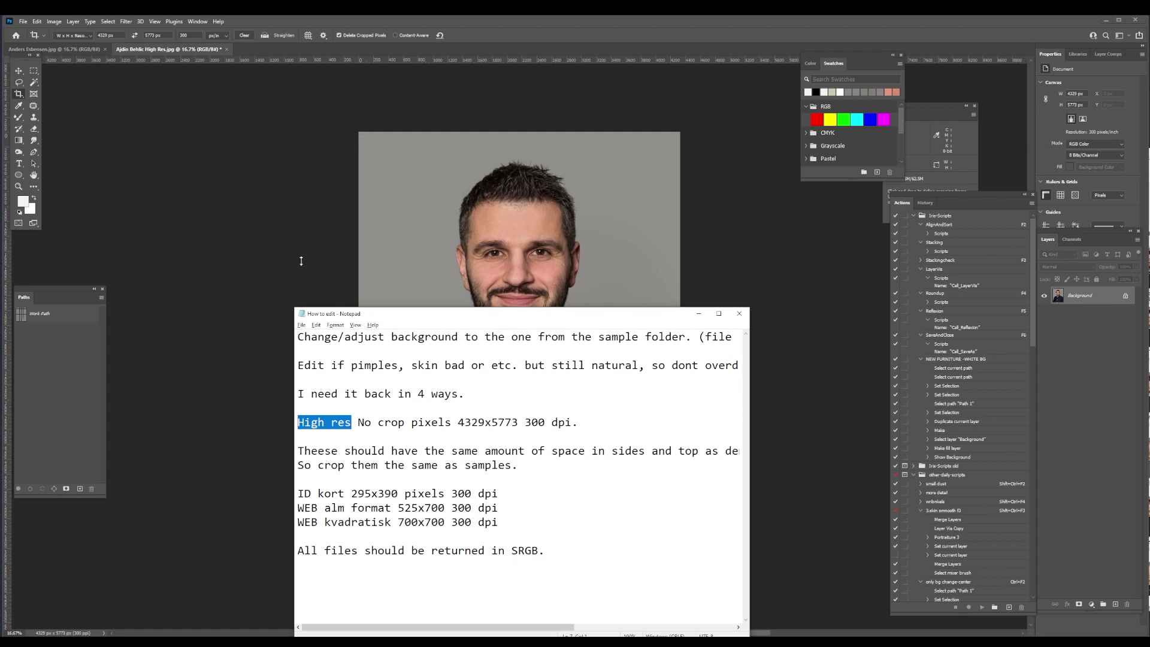
left_click(23, 21)
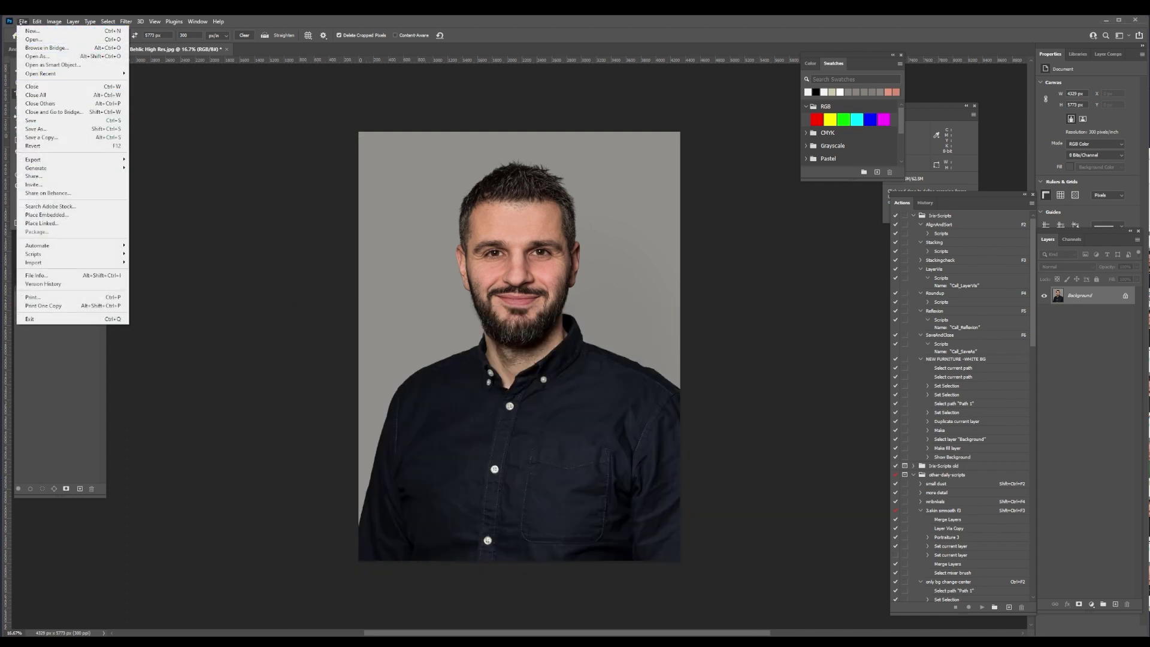
left_click(23, 21)
left_click(36, 21)
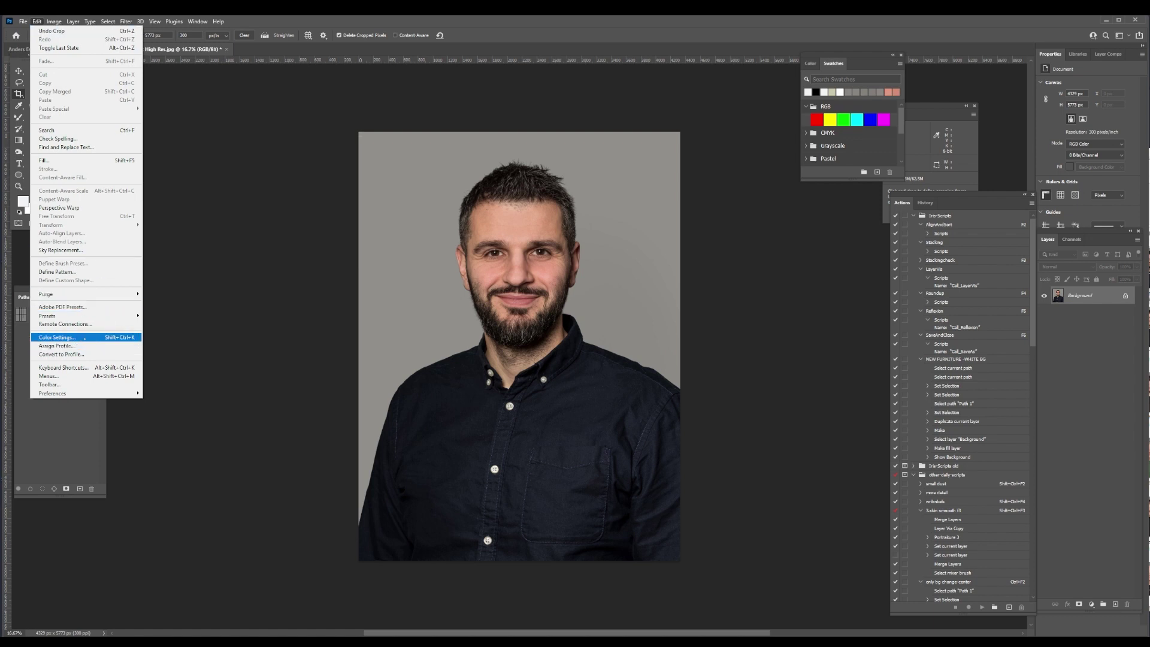
left_click(57, 337)
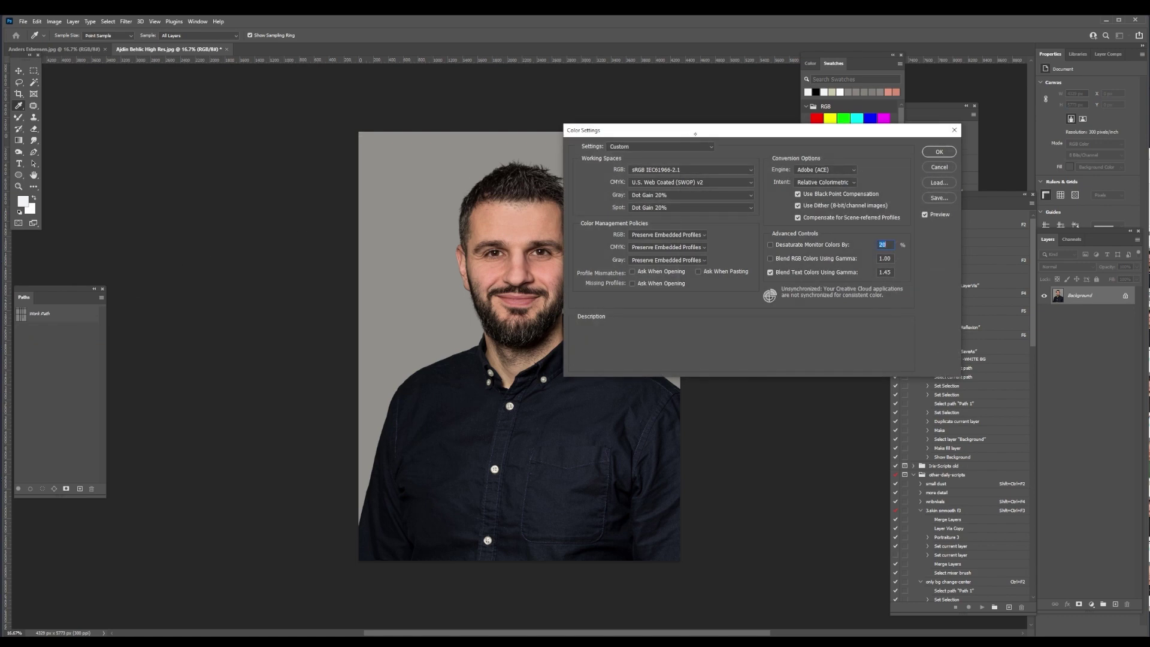
left_click_drag(695, 134, 207, 354)
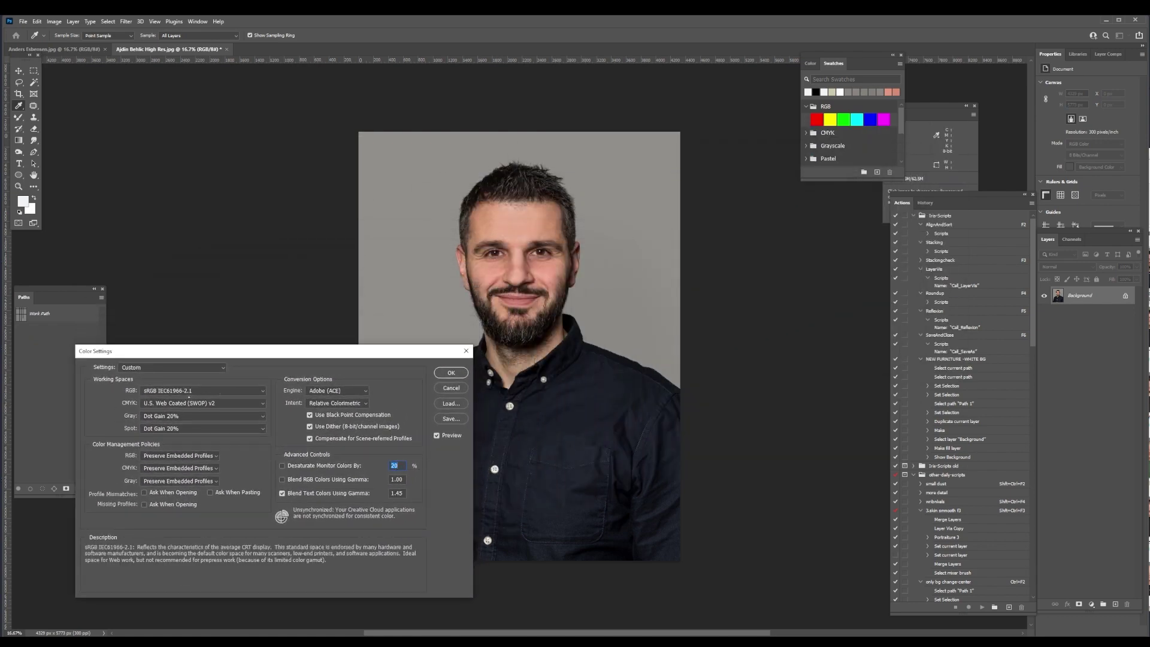
left_click(204, 391)
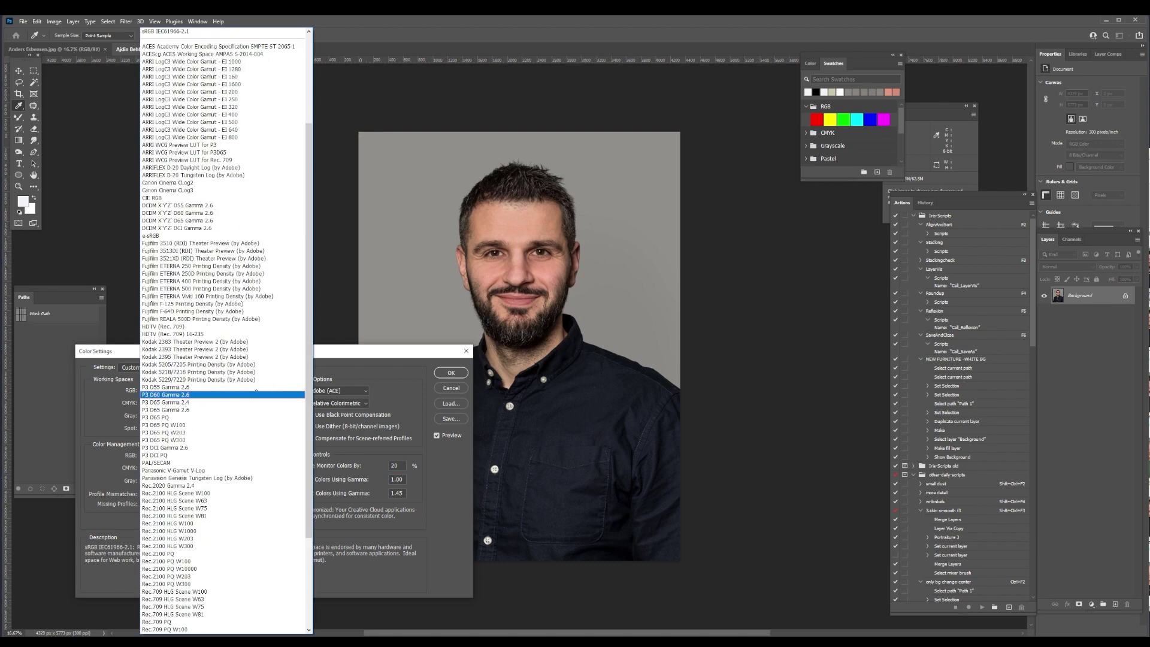
key("Down")
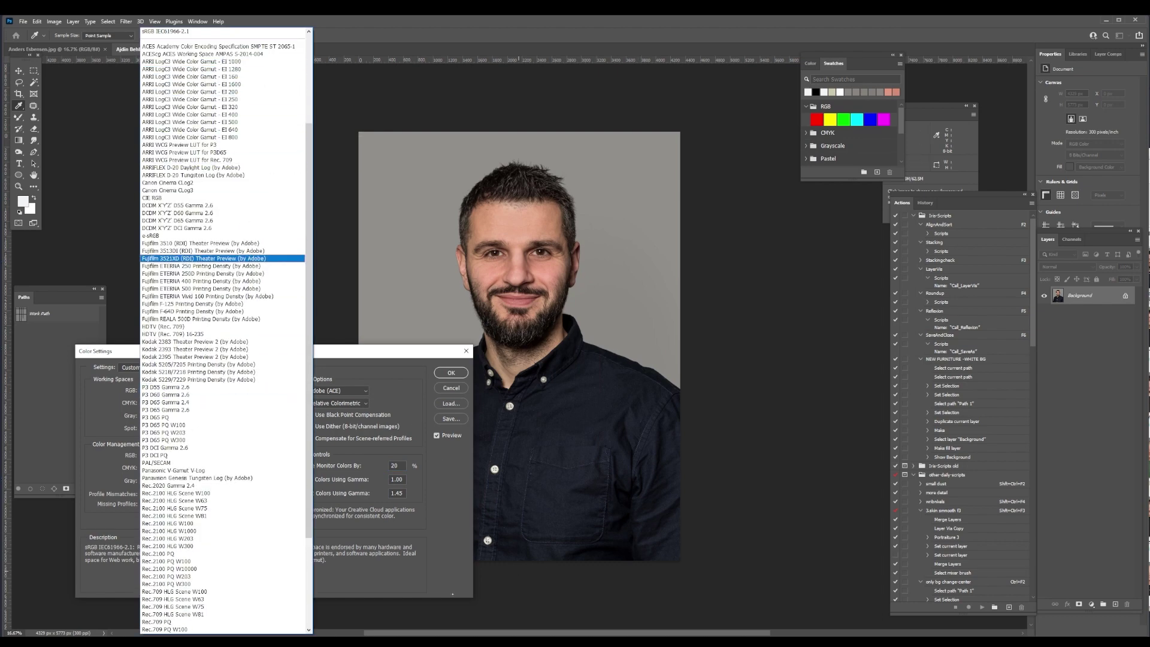
key("Escape")
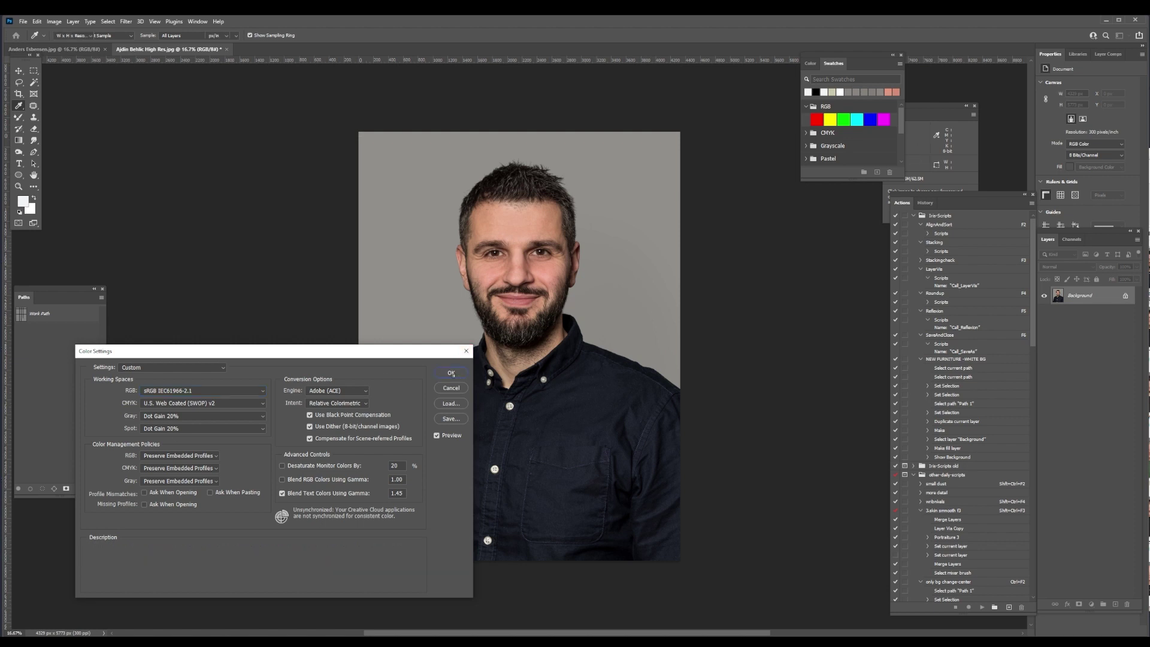
left_click(450, 374)
key("c")
key("Escape")
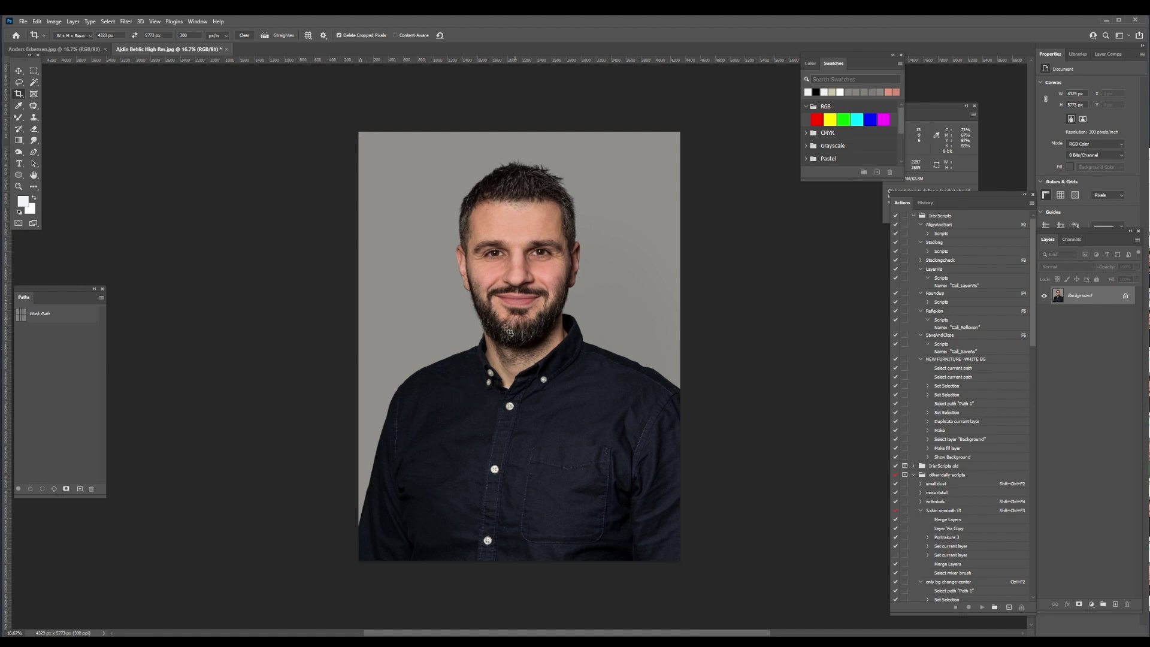
Step: Place guides at the top of the hair, below the beard, through the face's centre and along both sides of the head
key("p")
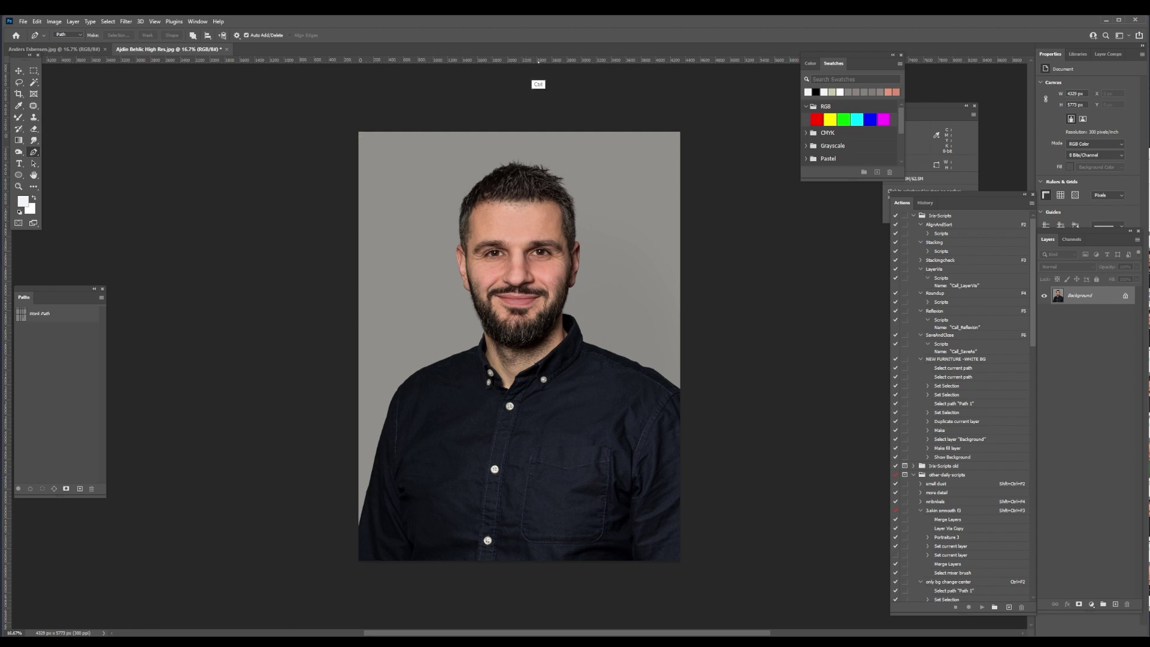
left_click_drag(538, 61, 599, 344)
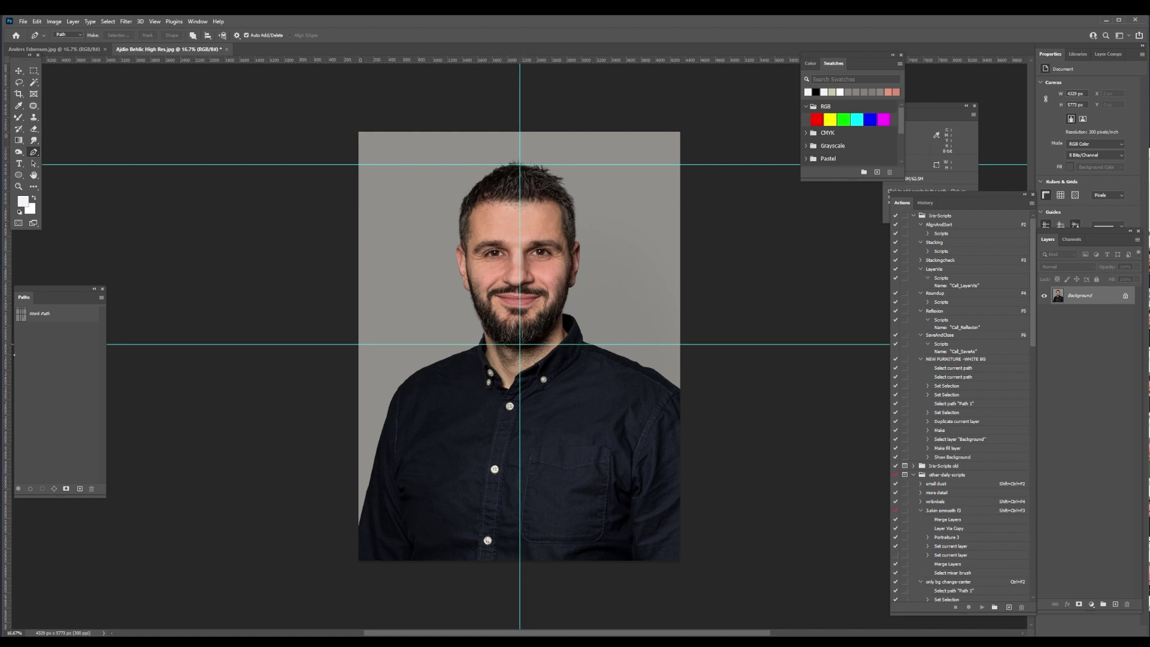
left_click_drag(8, 355, 456, 327)
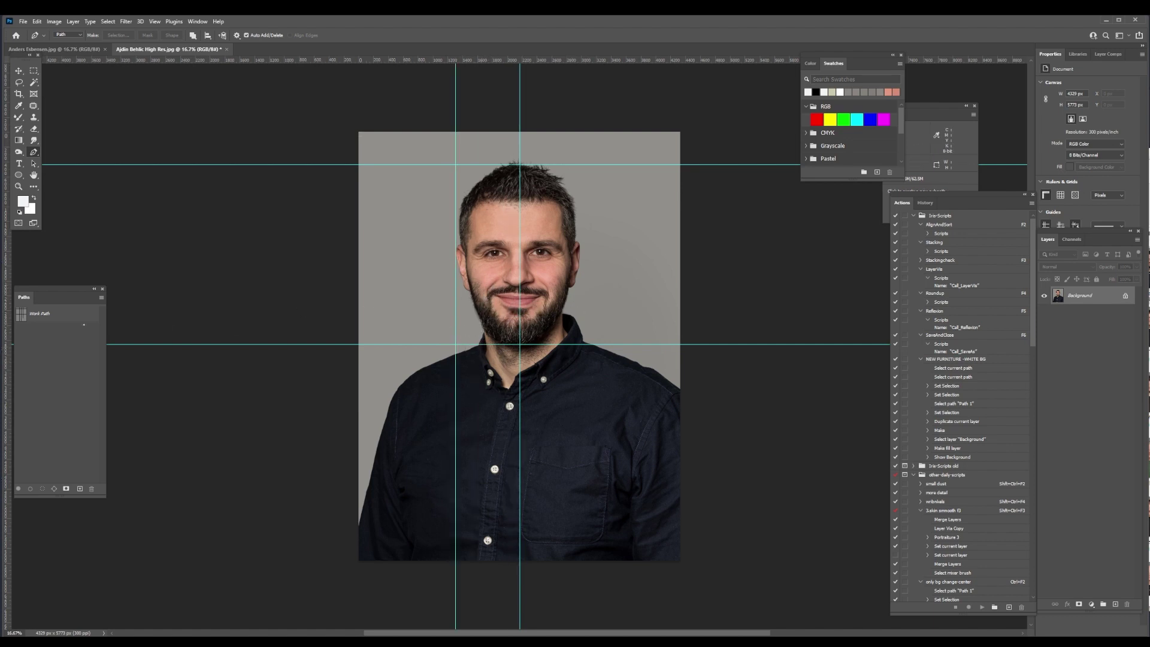
left_click_drag(12, 317, 576, 303)
left_click_drag(327, 61, 338, 284)
key("ctrl+z")
left_click_drag(6, 301, 583, 298)
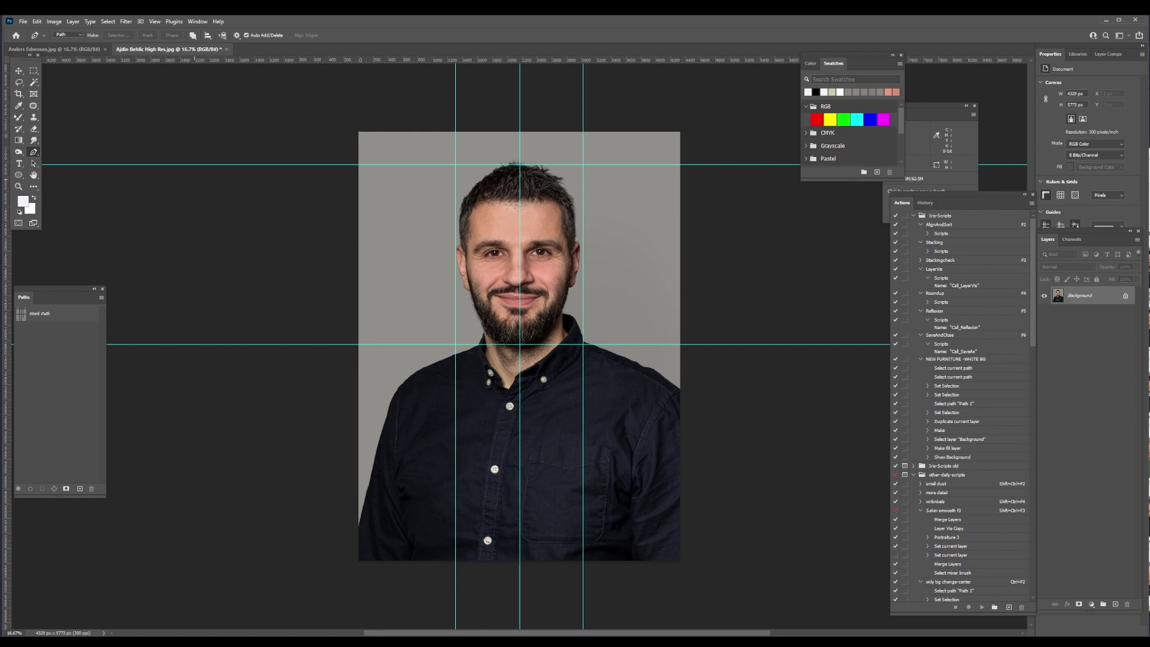
Step: With the Pen tool, trace separate straight path lines along the two horizontal guides at the hair and below the beard
left_click(261, 164)
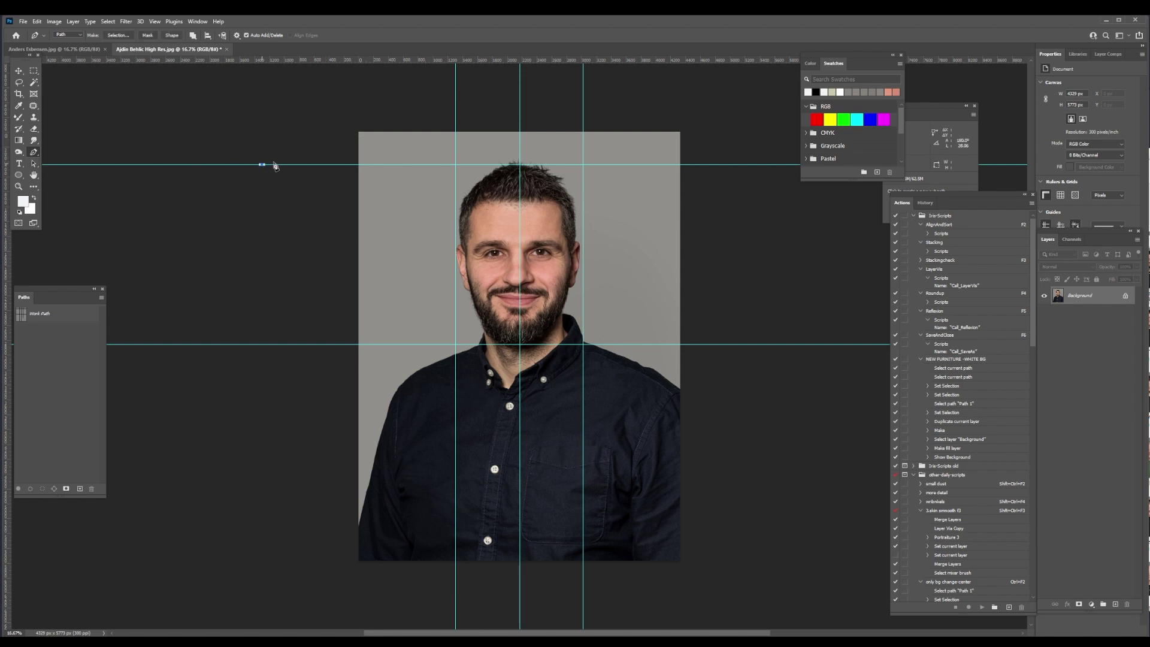
left_click(779, 165, "shift")
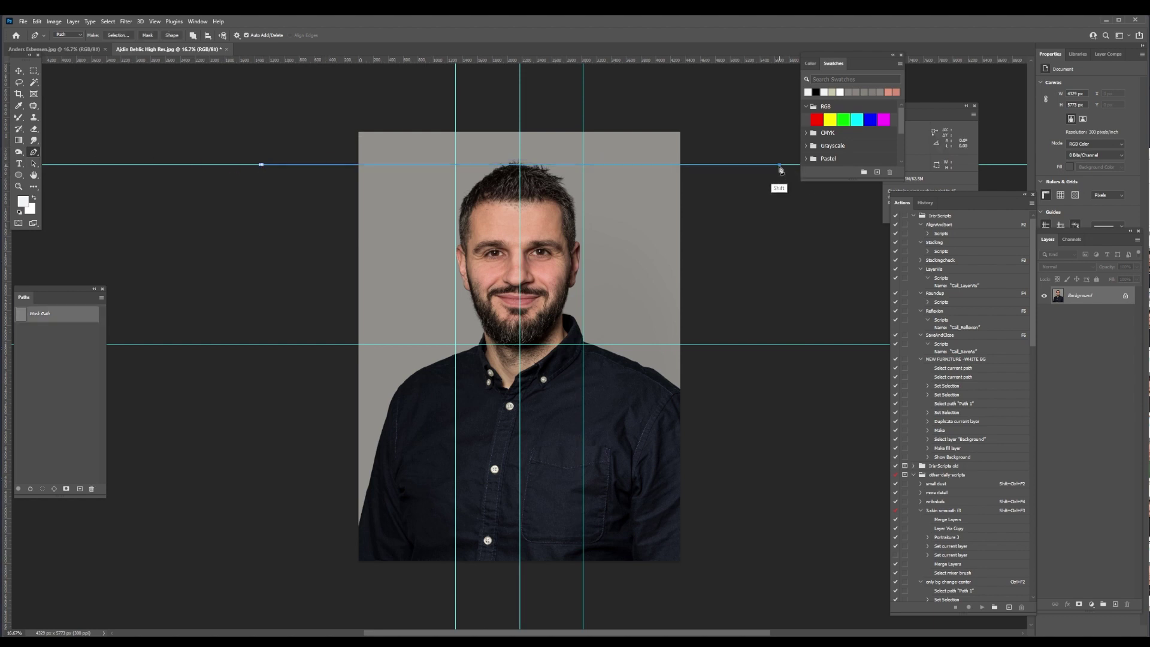
left_click(303, 385, "ctrl")
left_click(297, 345)
left_click(744, 345, "shift")
left_click(761, 411, "ctrl")
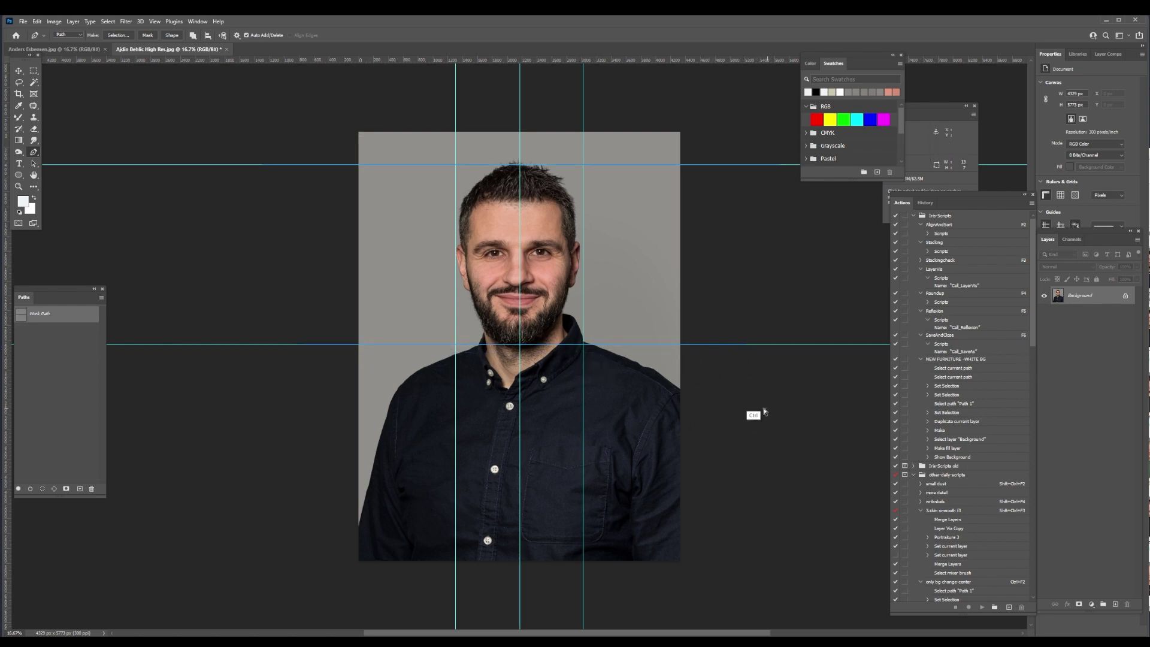
Step: Add three separate vertical path lines along the guides at both sides of the head and through the face's centre
left_click(455, 113)
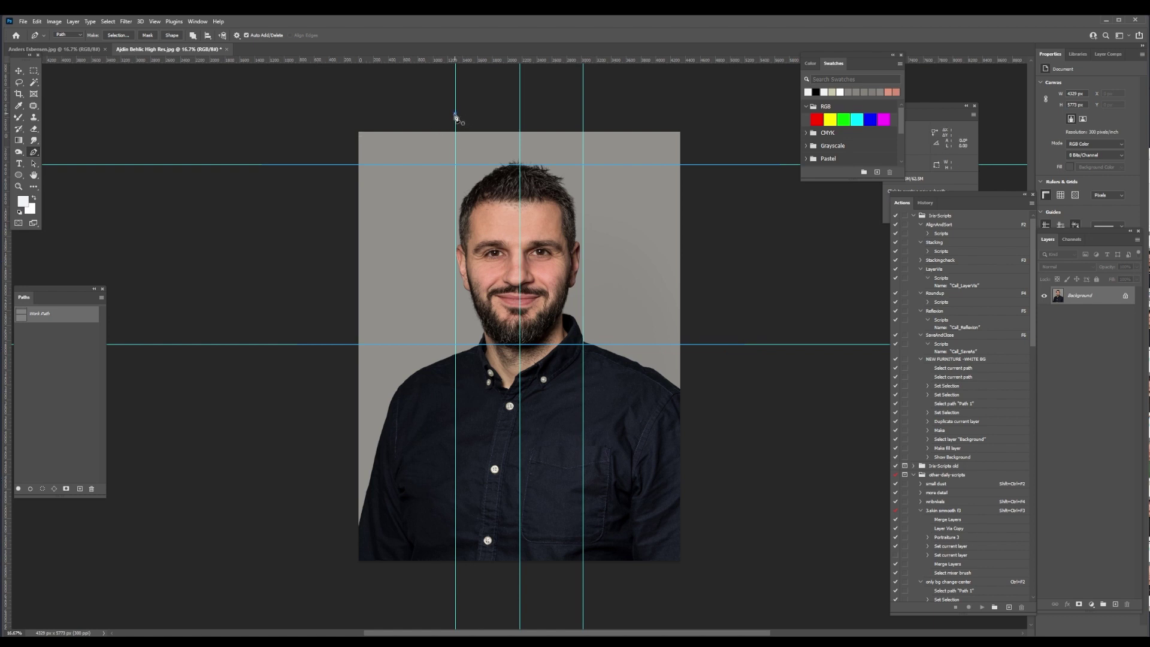
left_click(455, 491, "shift")
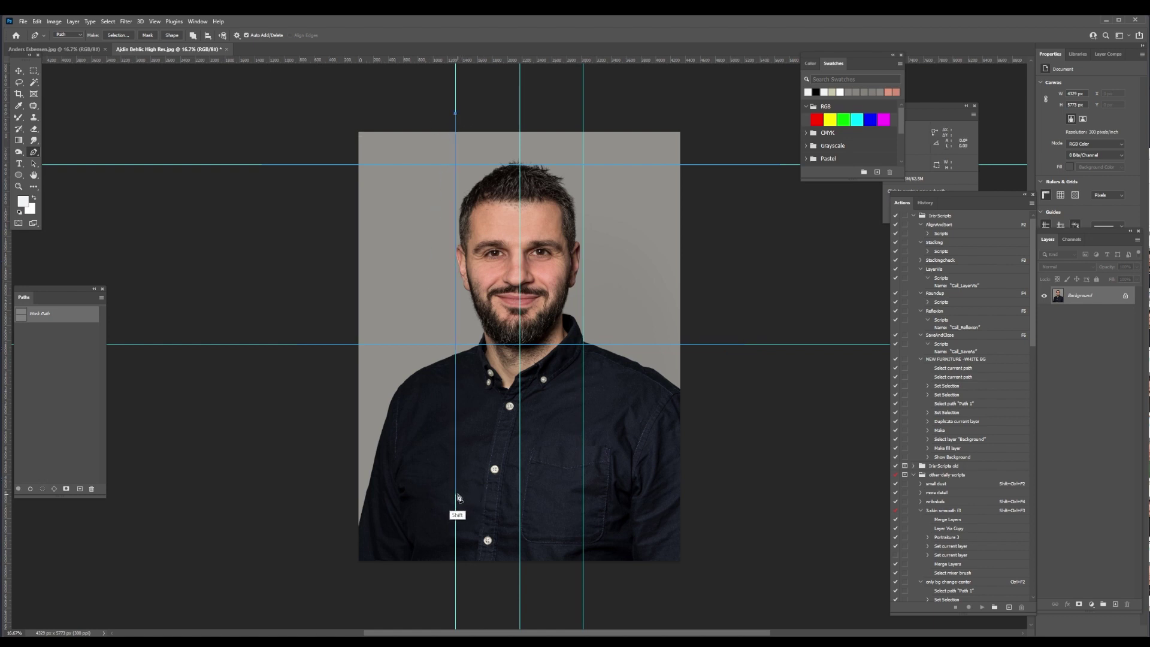
left_click(537, 111, "ctrl")
left_click(519, 112)
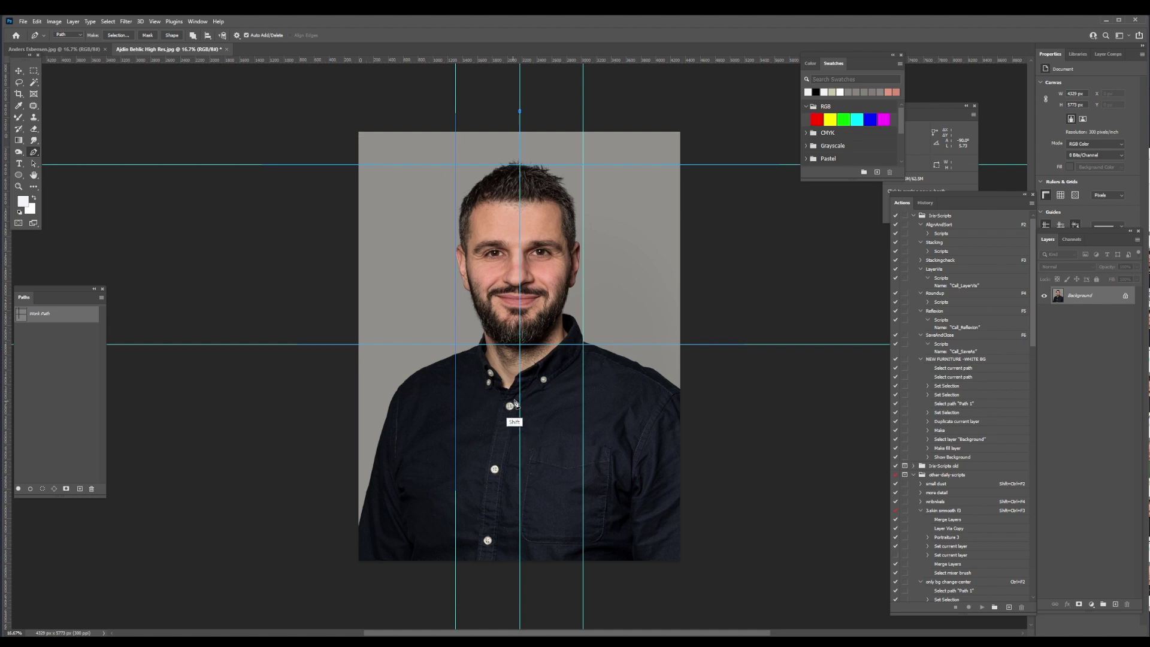
left_click(519, 417, "shift")
left_click(519, 495, "shift")
left_click(682, 119, "ctrl")
left_click(583, 111)
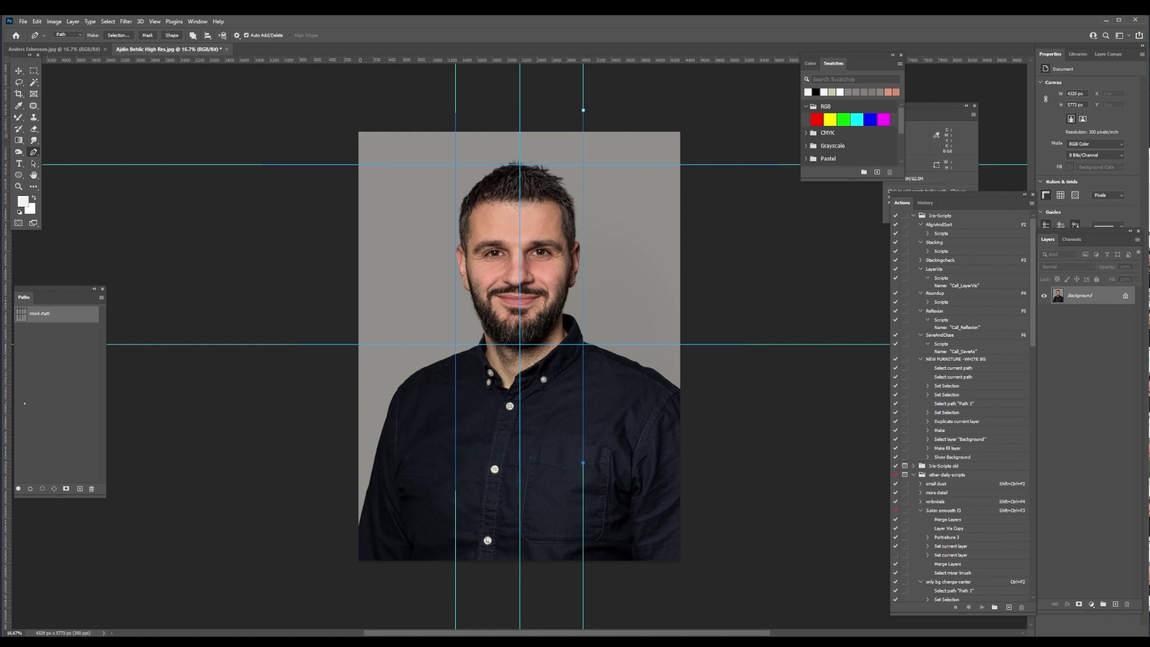
Step: Hide the guides and show only the work path's lines over the portrait
left_click(27, 328)
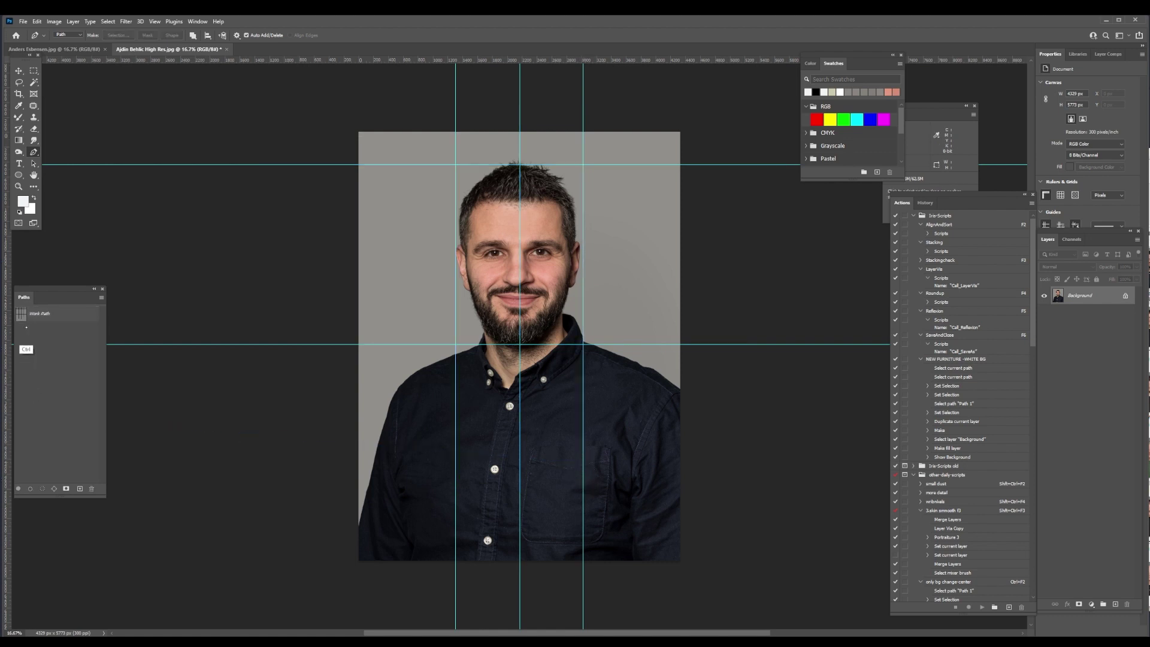
key("ctrl+semicolon")
left_click(23, 308)
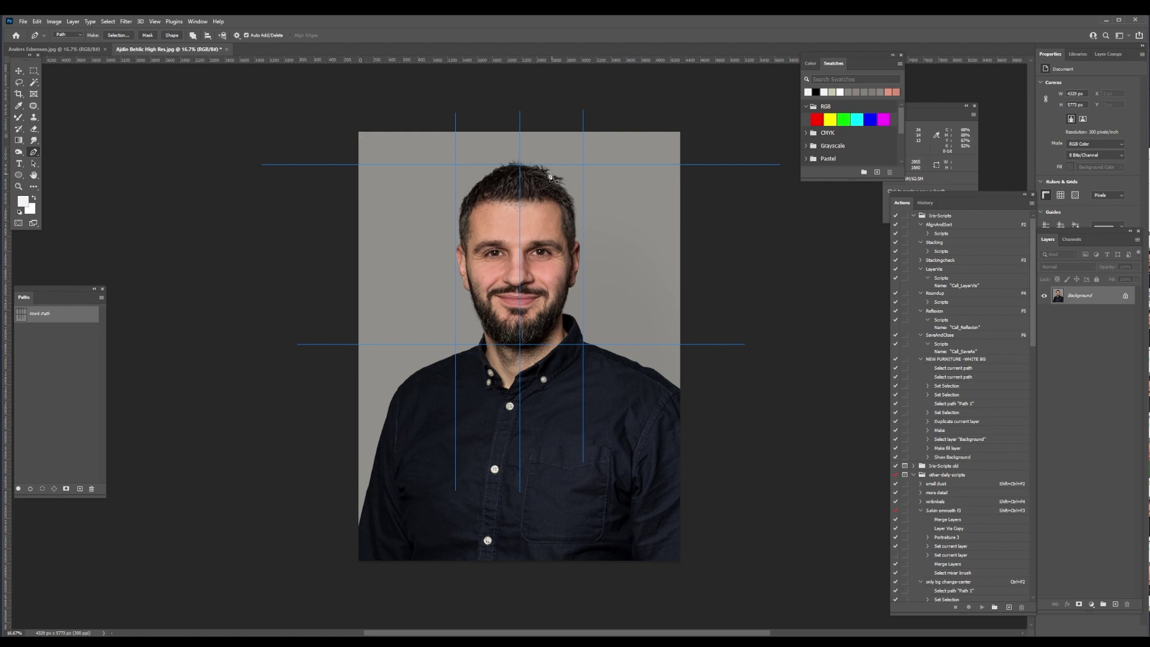
Step: Save the work path as a permanent path under the default name, and select all its lines for copying
key("alt")
left_click(24, 319, "alt")
double_click(50, 318)
key("Return")
left_click(48, 346)
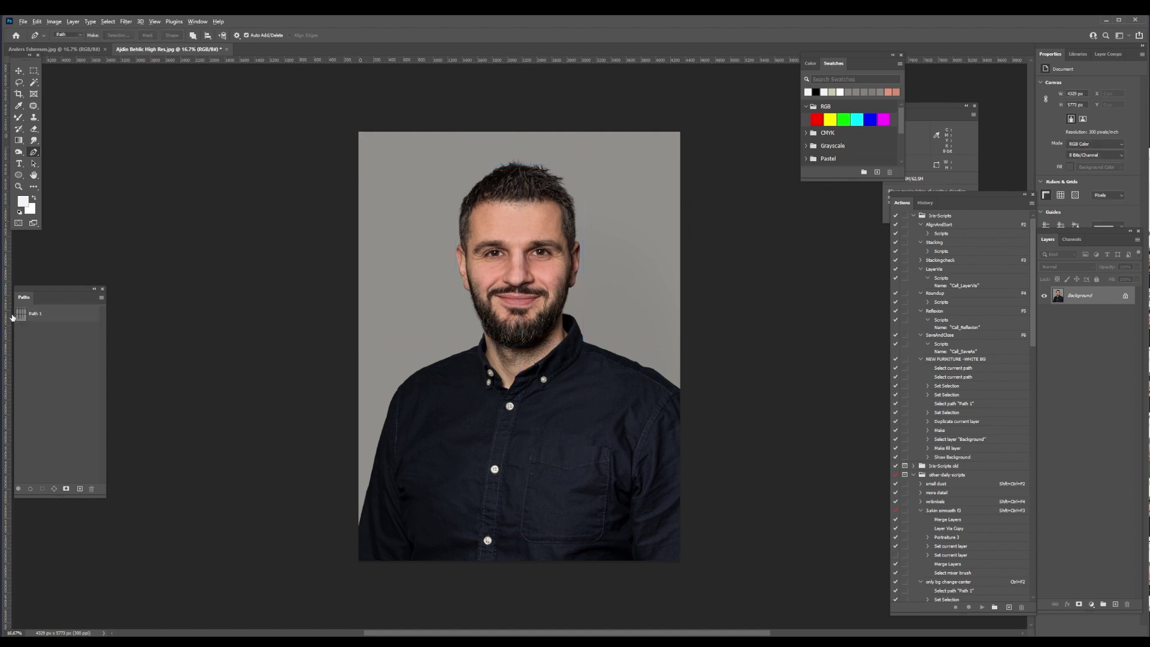
left_click(14, 315)
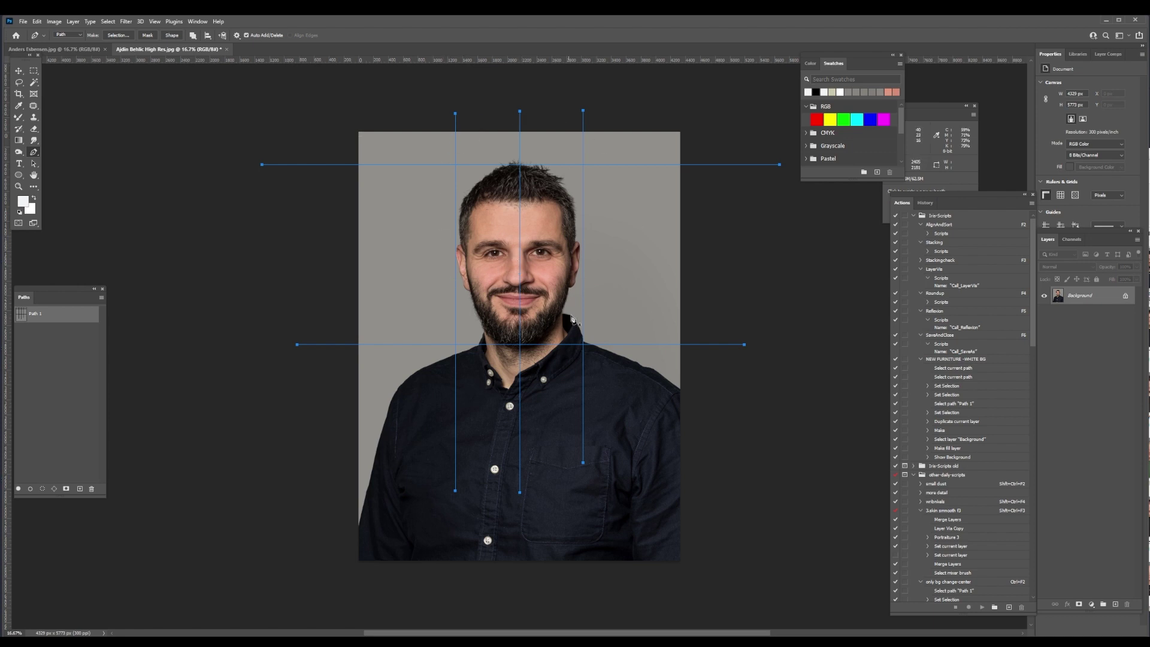
left_click(538, 344)
Step: Switch to the second portrait and shrink its crop frame from the lower corner, with the crop set to 4329 x 5773 px at 300 px/in
key("ctrl+Tab")
key("c")
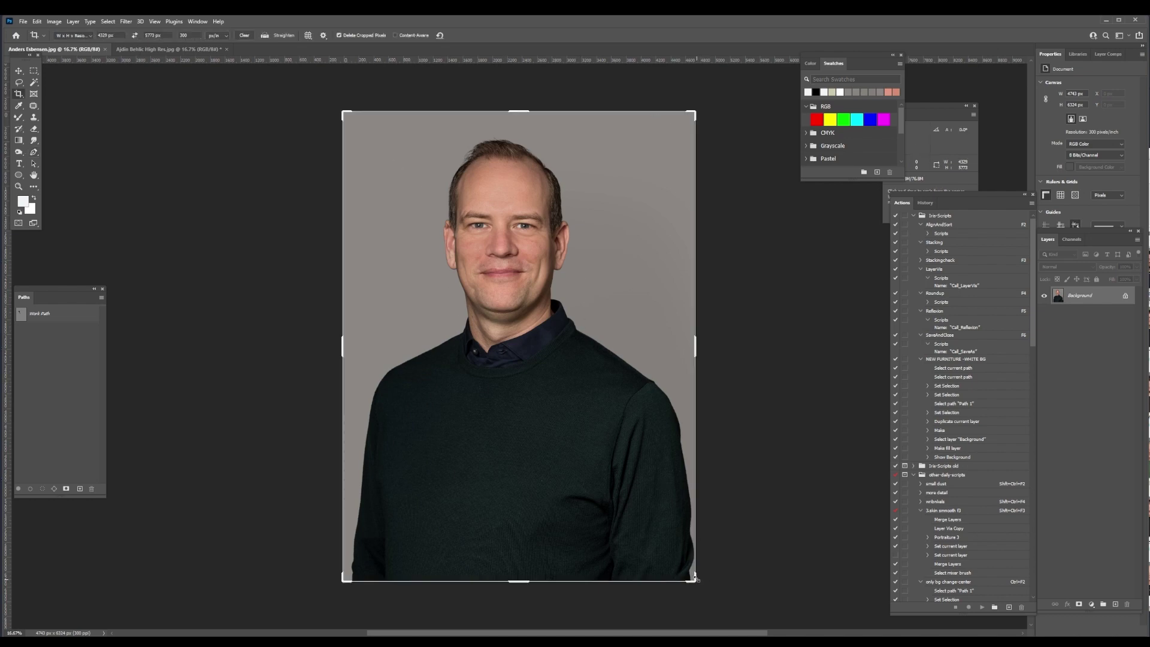
key("ctrl+Tab")
key("ctrl+Tab")
key("ctrl+Tab")
key("ctrl+Tab")
left_click(491, 232)
left_click_drag(694, 581, 672, 553)
key("Right")
key("Right")
key("Right")
key("Right")
key("Right")
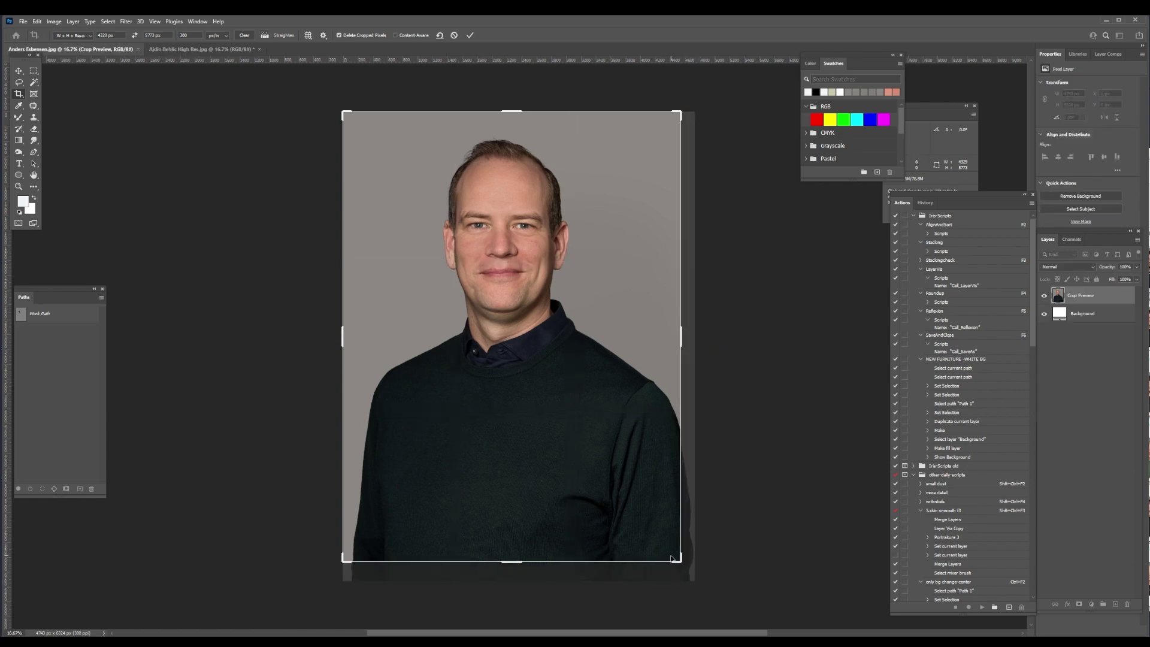
Step: Rotate the portrait slightly within the crop frame, tighten the frame around the head and upper body, and apply the crop
mouse_move(694, 568)
left_mouse_down()
mouse_move(713, 562)
mouse_move(693, 572)
left_mouse_up()
key("Right")
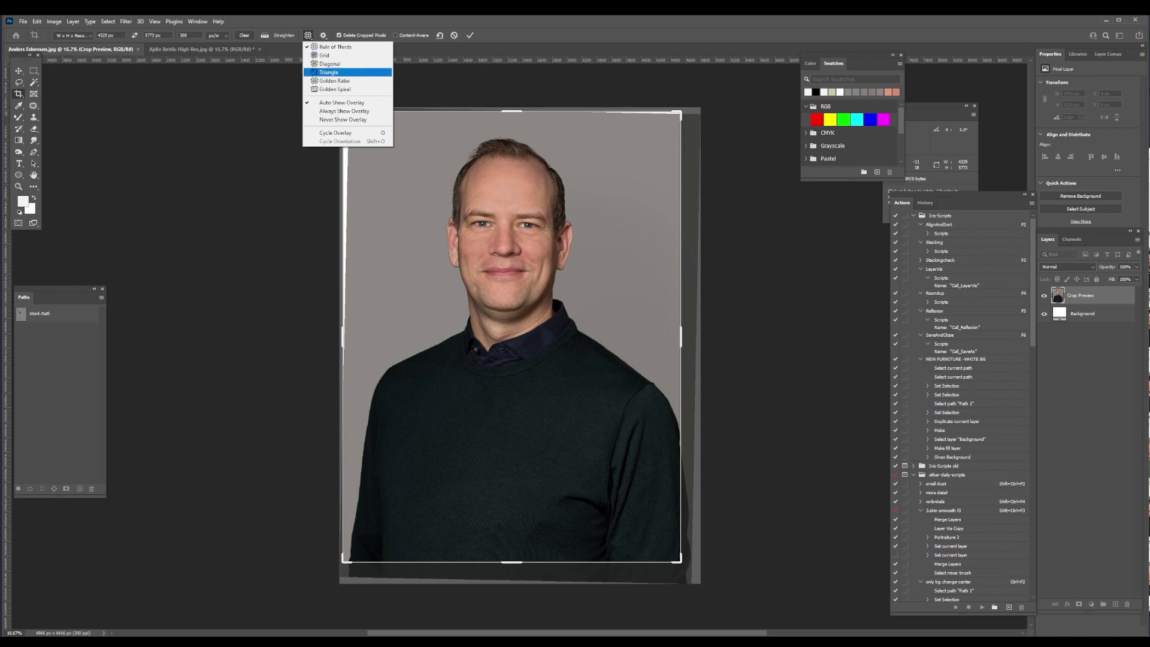
left_click(525, 29)
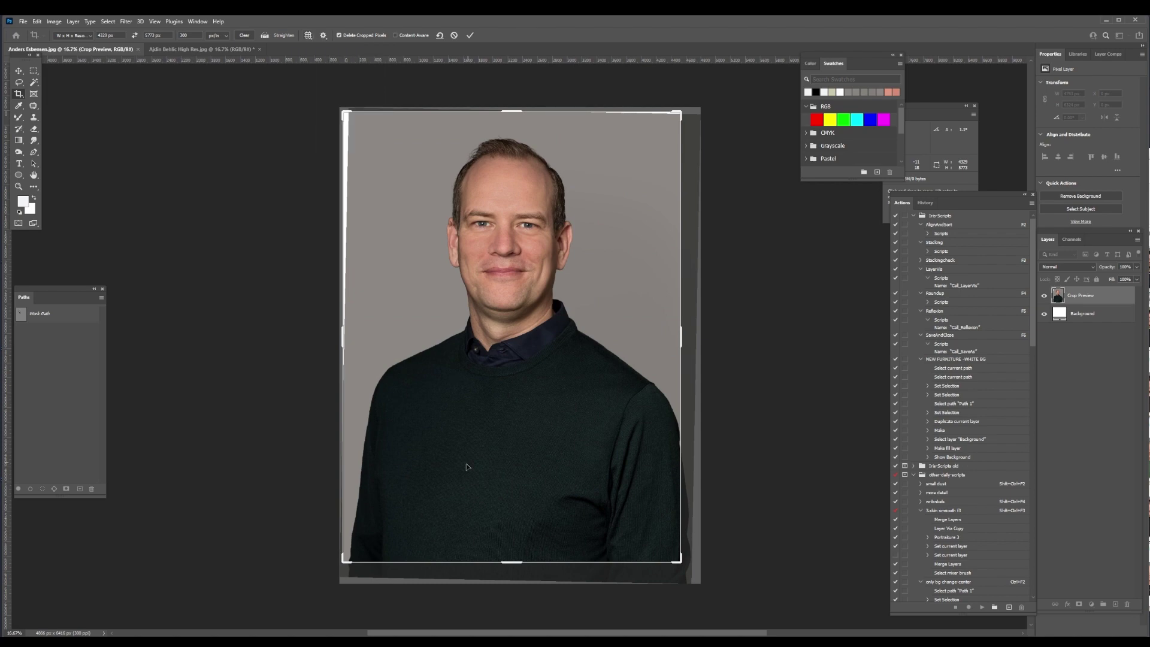
mouse_move(680, 560)
left_mouse_down()
mouse_move(698, 542)
mouse_move(672, 548)
mouse_move(680, 562)
left_mouse_up()
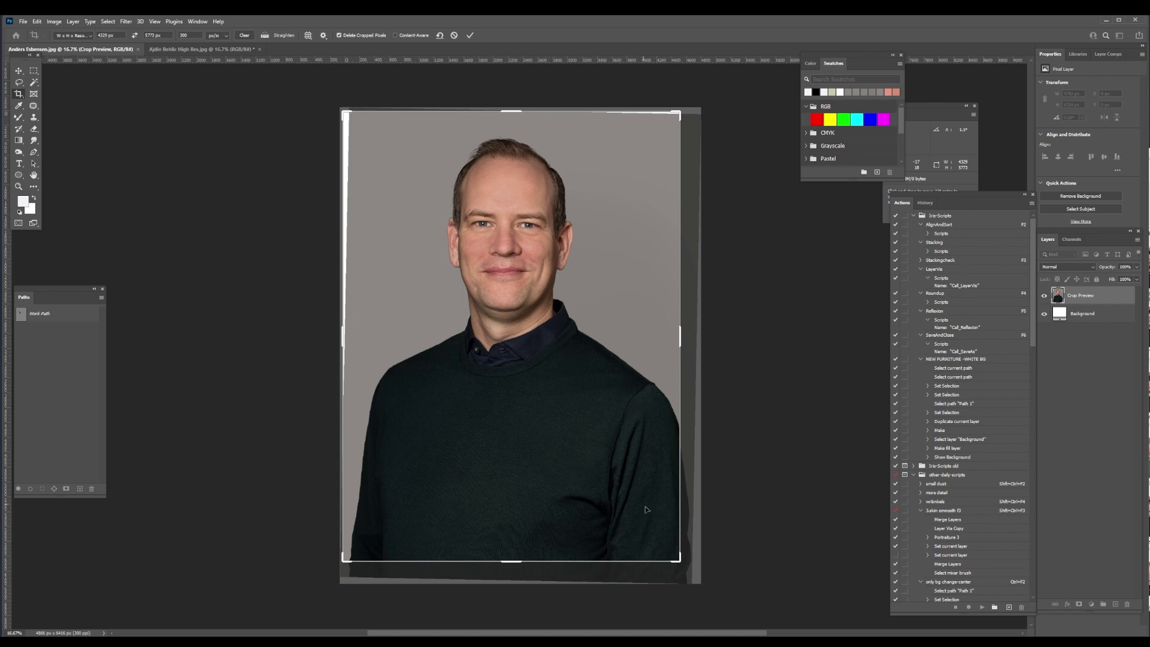
left_click_drag(681, 561, 666, 517)
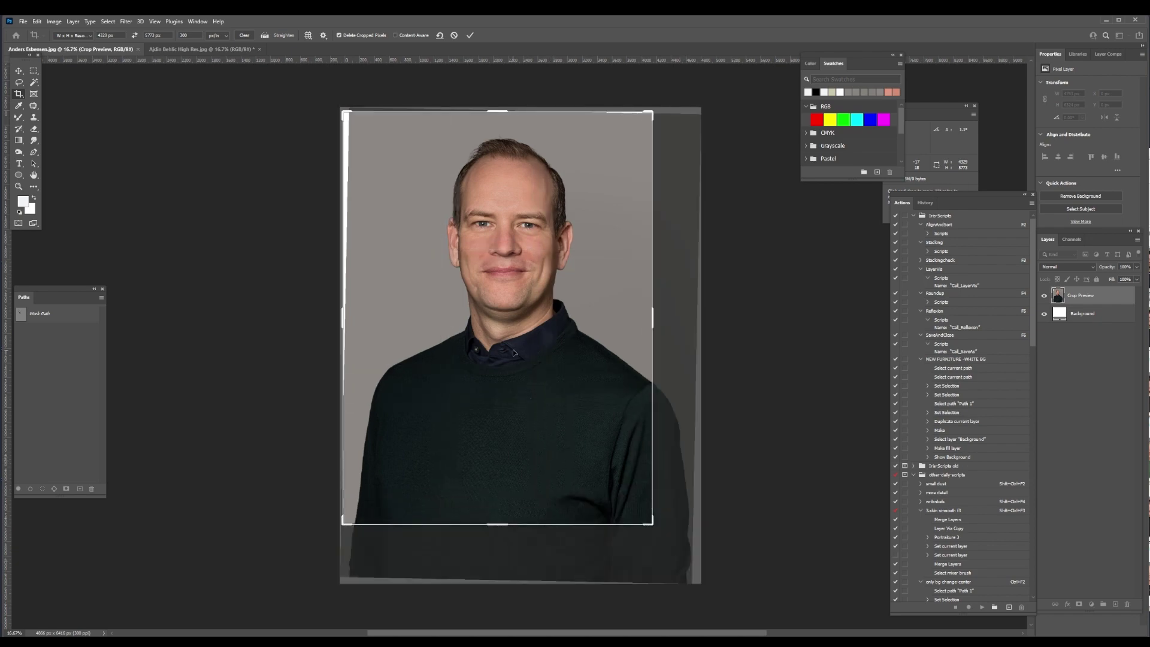
mouse_move(564, 351)
left_mouse_down()
mouse_move(545, 354)
mouse_move(557, 348)
left_mouse_up()
key("Return")
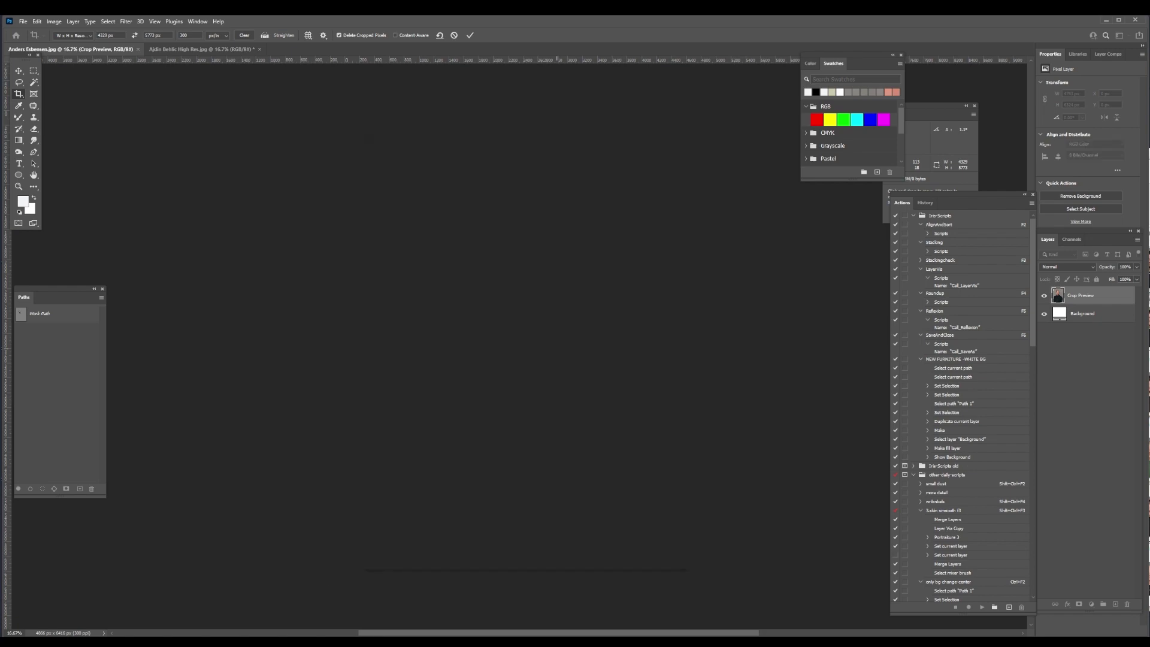
Step: Paste the copied alignment path lines onto the cropped second portrait
key("ctrl")
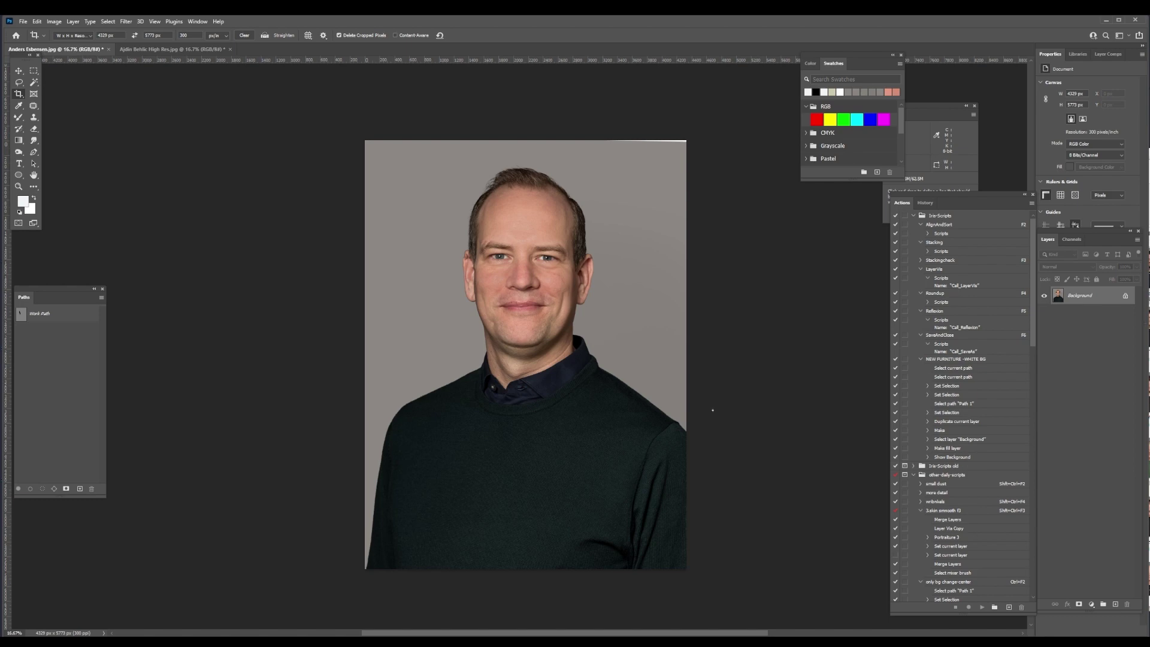
key("ctrl+v")
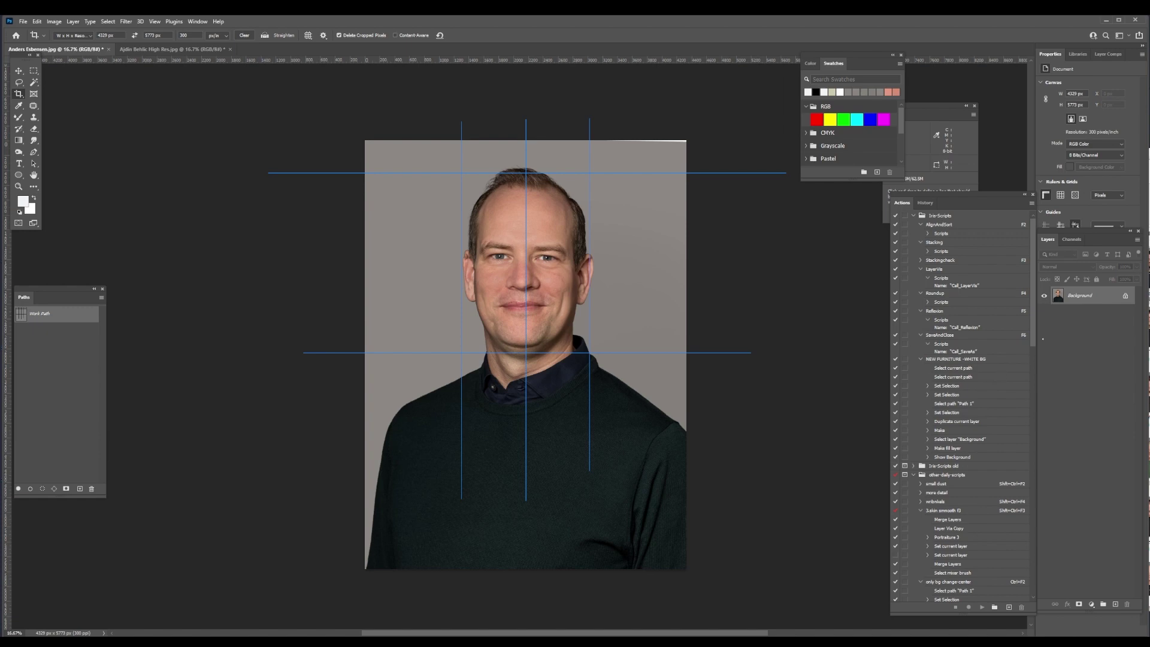
Step: Try fitting the head to the path lines by scaling a duplicate layer to about 97% and filling the background layer with white
key("ctrl+j")
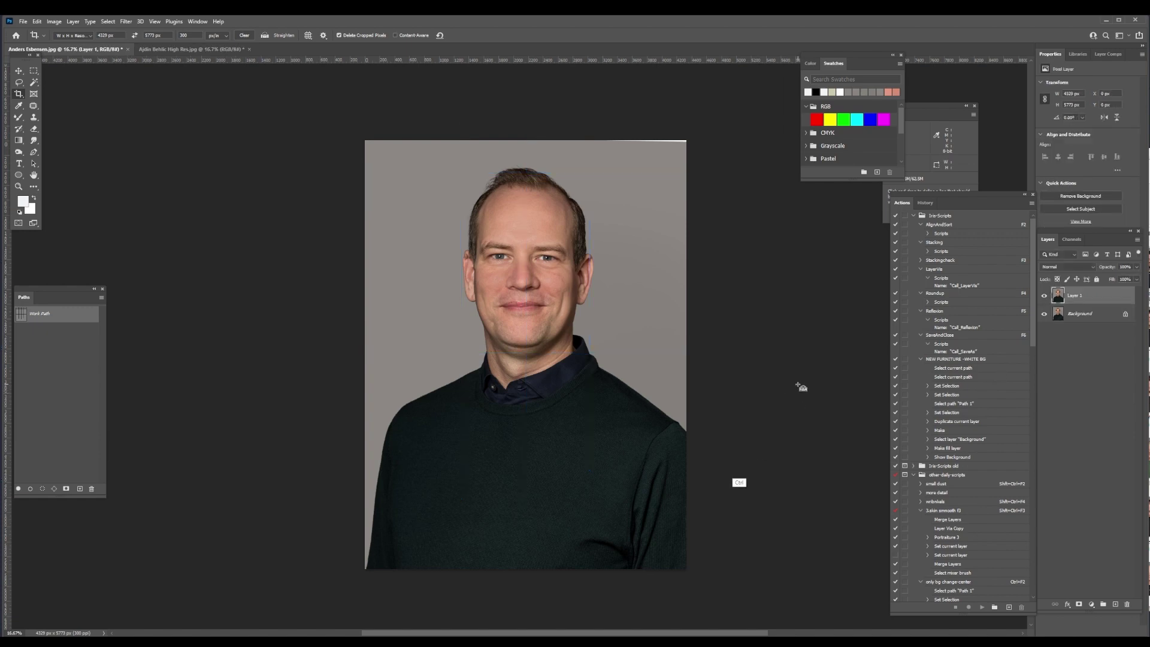
key("ctrl+t")
mouse_move(686, 569)
left_mouse_down()
mouse_move(567, 406)
mouse_move(689, 537)
mouse_move(678, 557)
left_mouse_up()
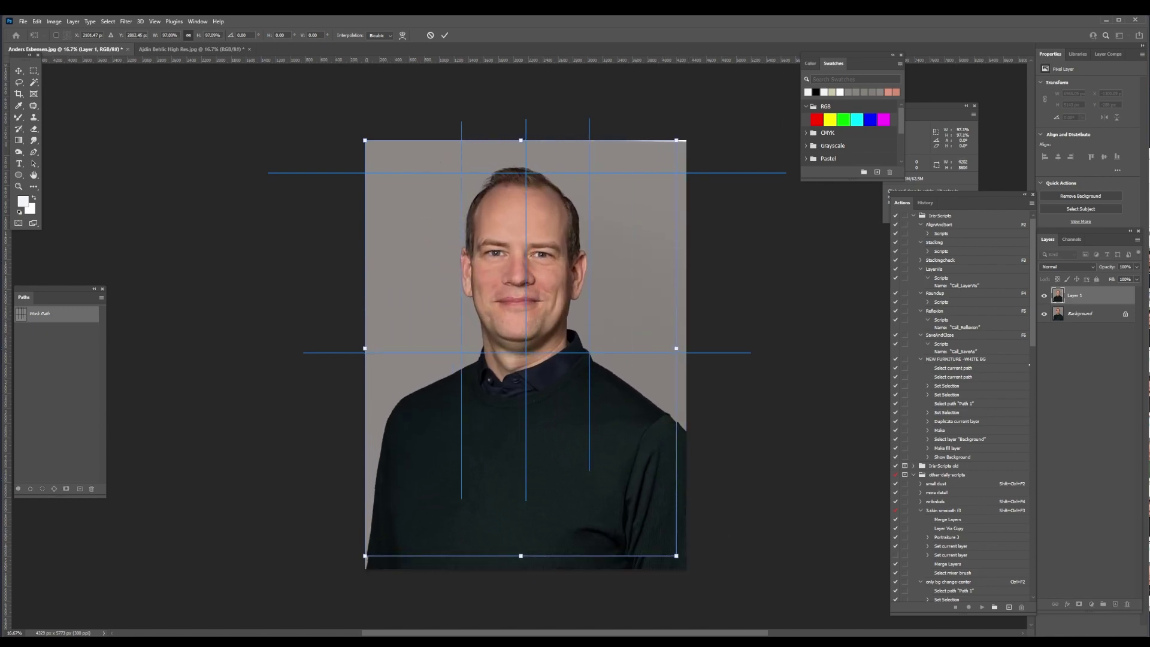
key("Return")
key("alt+[")
key("alt+BackSpace")
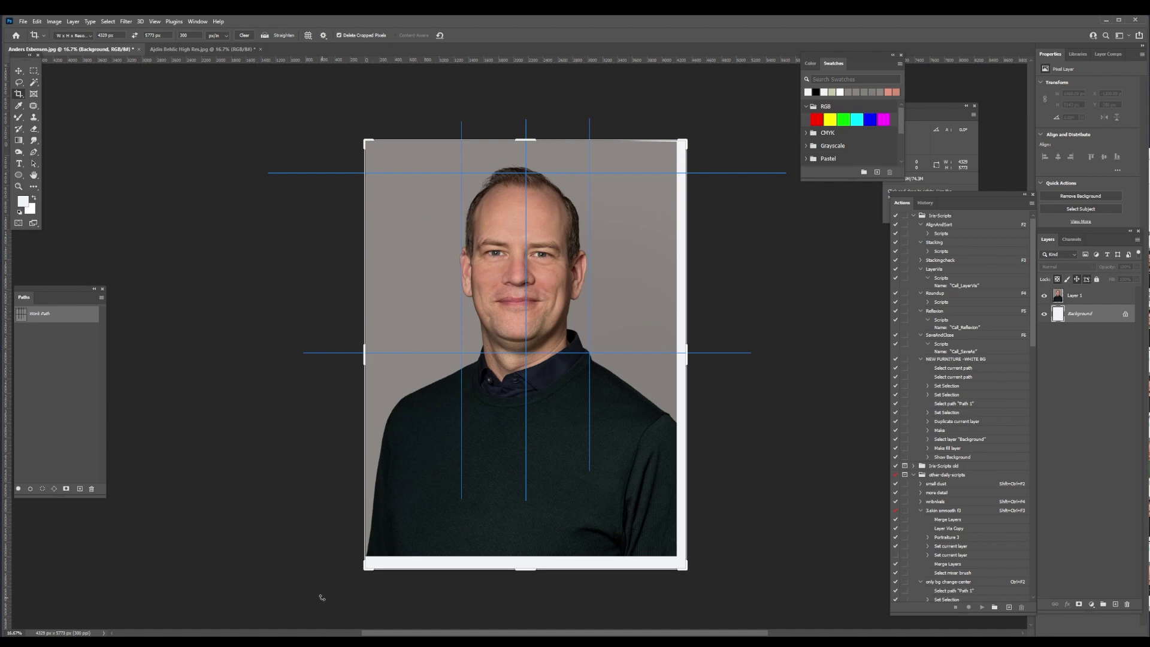
Step: Undo the white fill, the scaling and the layer duplication on the second portrait
key("ctrl+z")
key("ctrl+z")
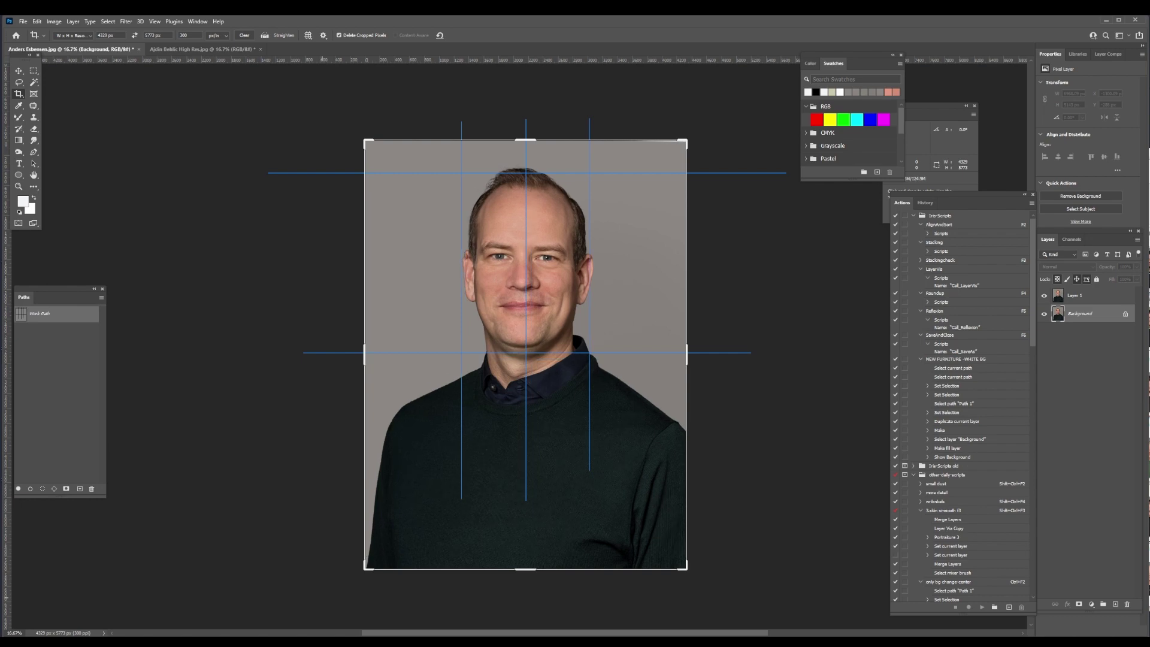
Step: Turn off deletion of cropped pixels, and undo the path paste and the crop on the second portrait
key("ctrl+z")
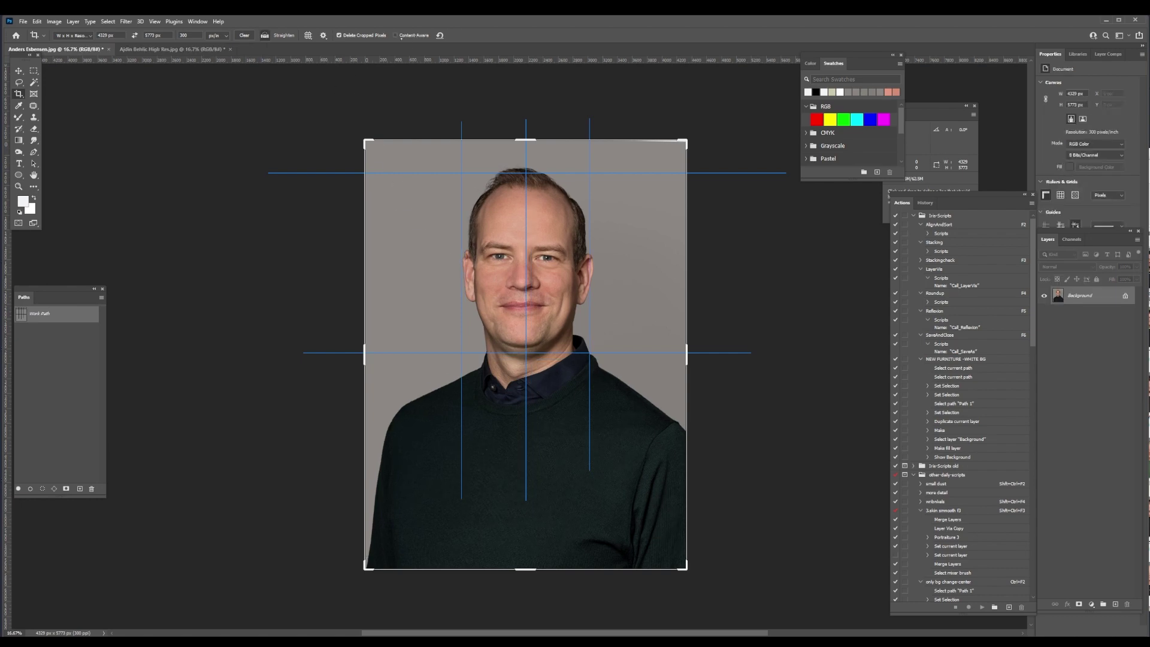
left_click(338, 36)
left_click(342, 35)
key("ctrl+z")
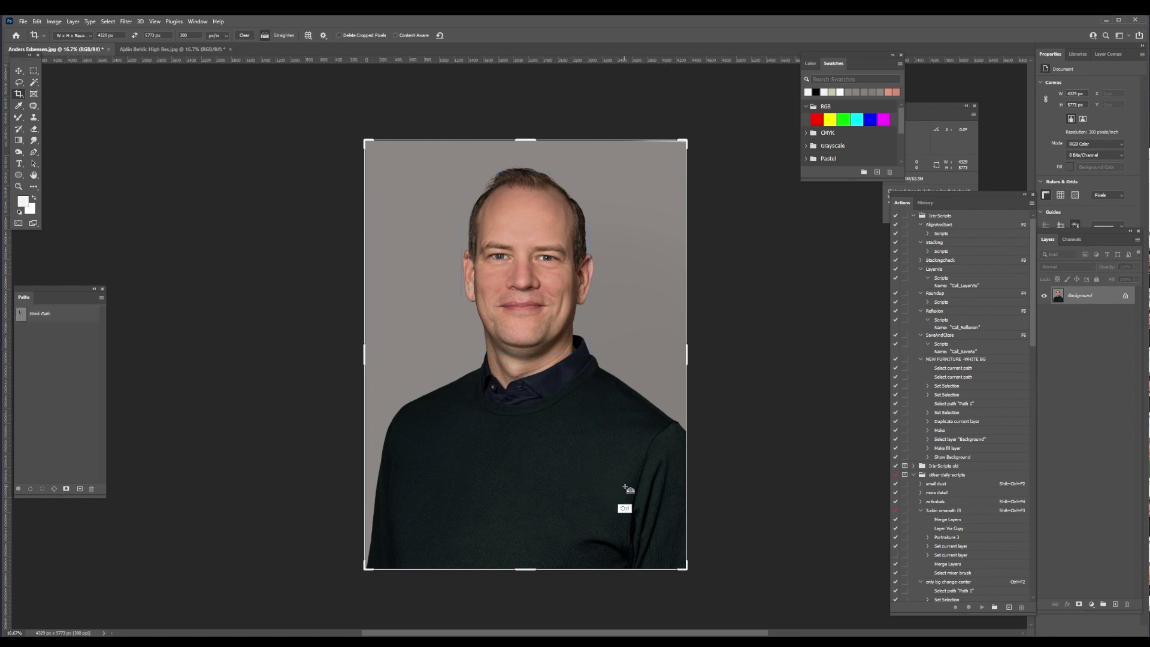
key("ctrl+z")
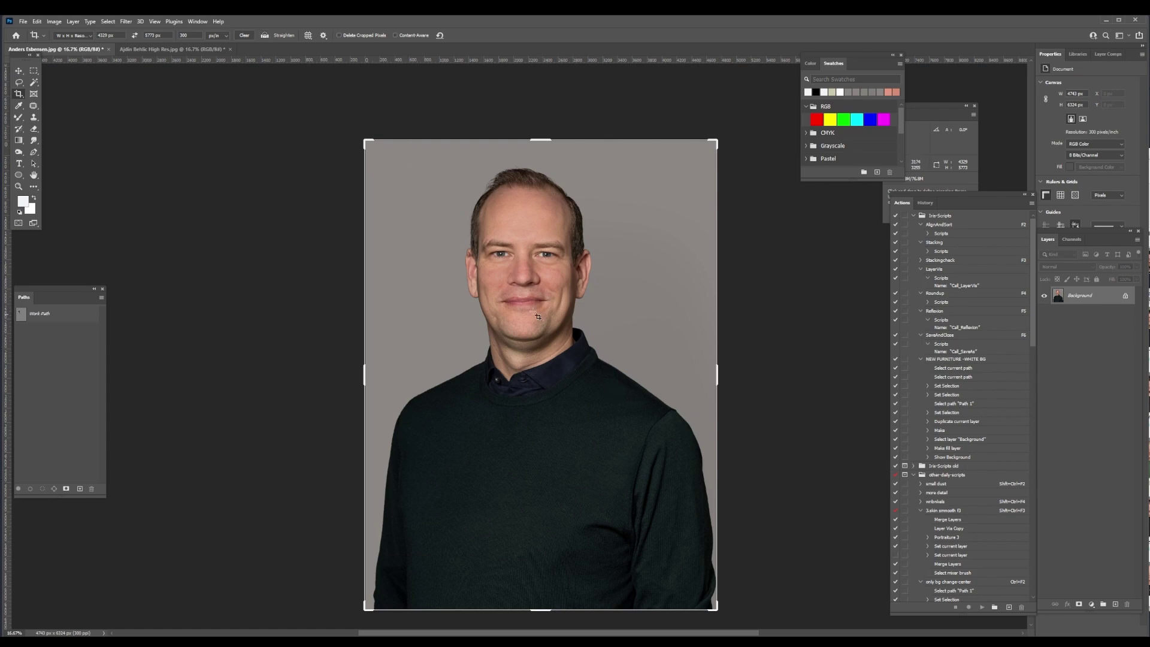
Step: Try a tighter crop that keeps the pixels outside the frame, and test scaling the layer inside it
left_click_drag(383, 160, 745, 542)
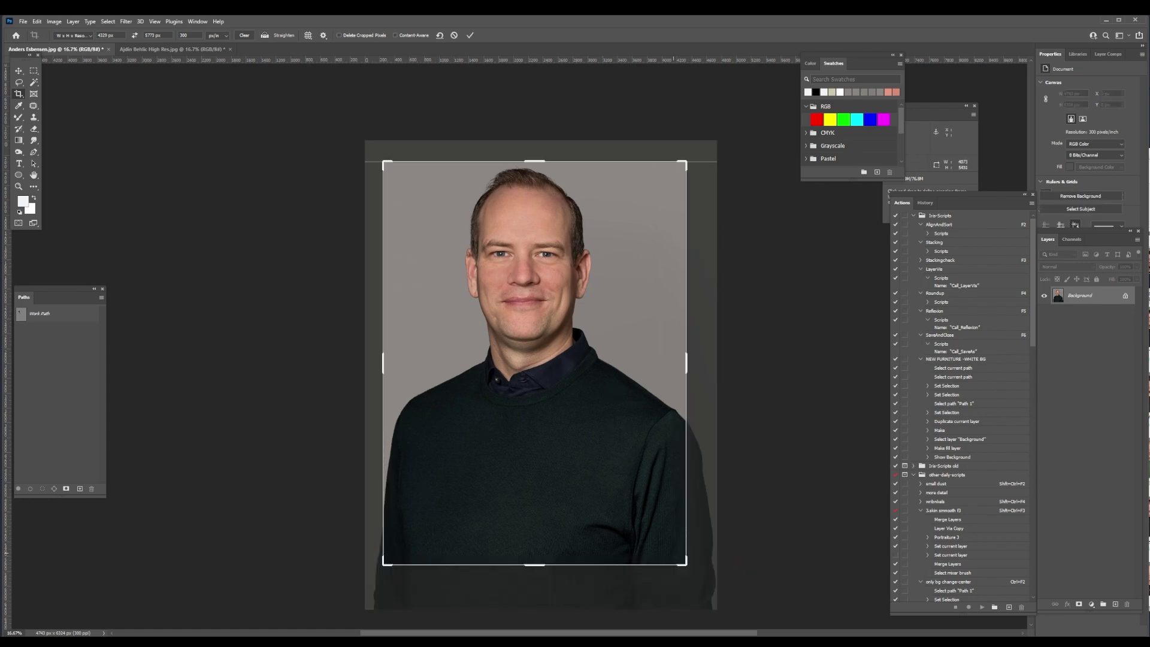
key("Return")
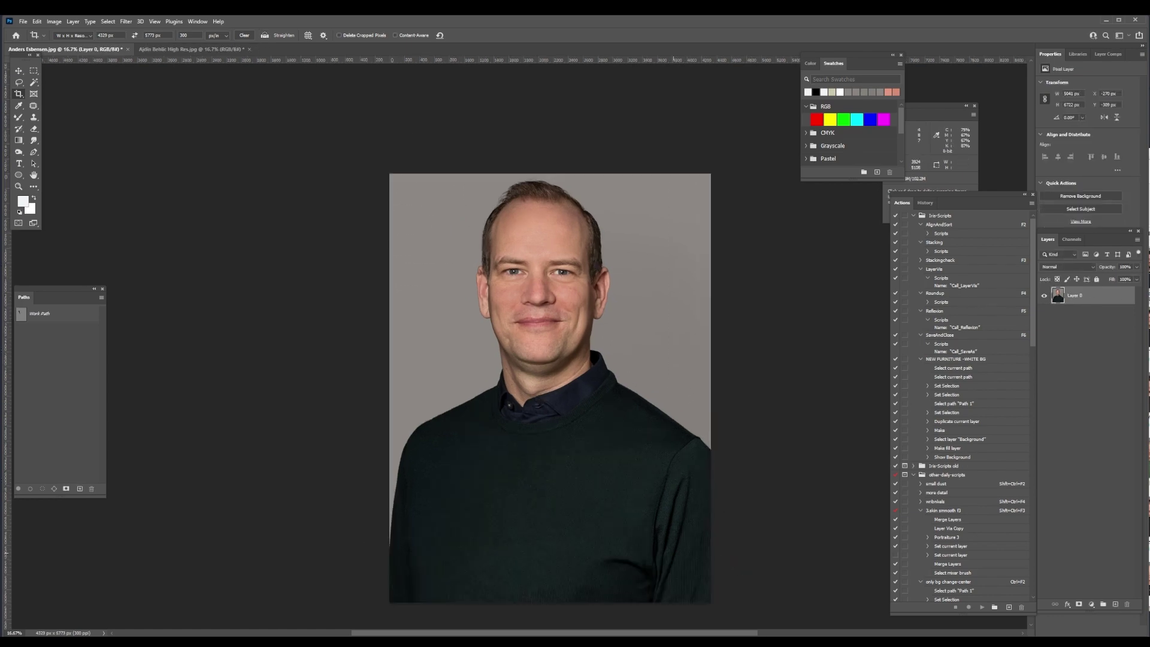
key("ctrl+t")
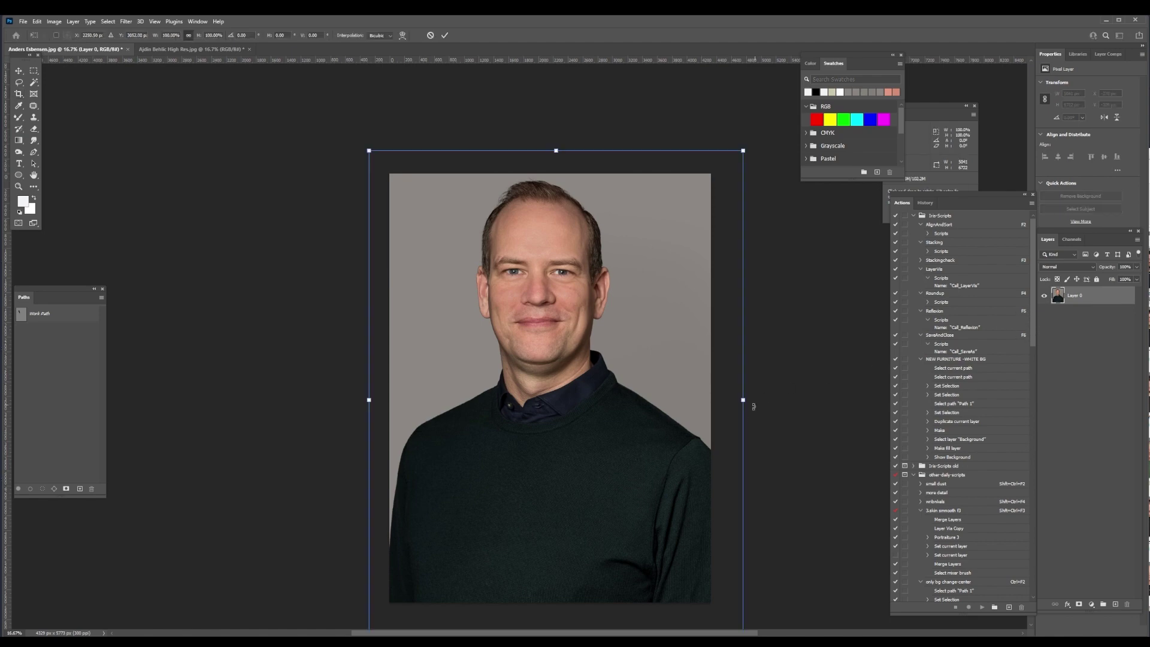
left_click_drag(611, 525, 616, 431)
key("ctrl+minus")
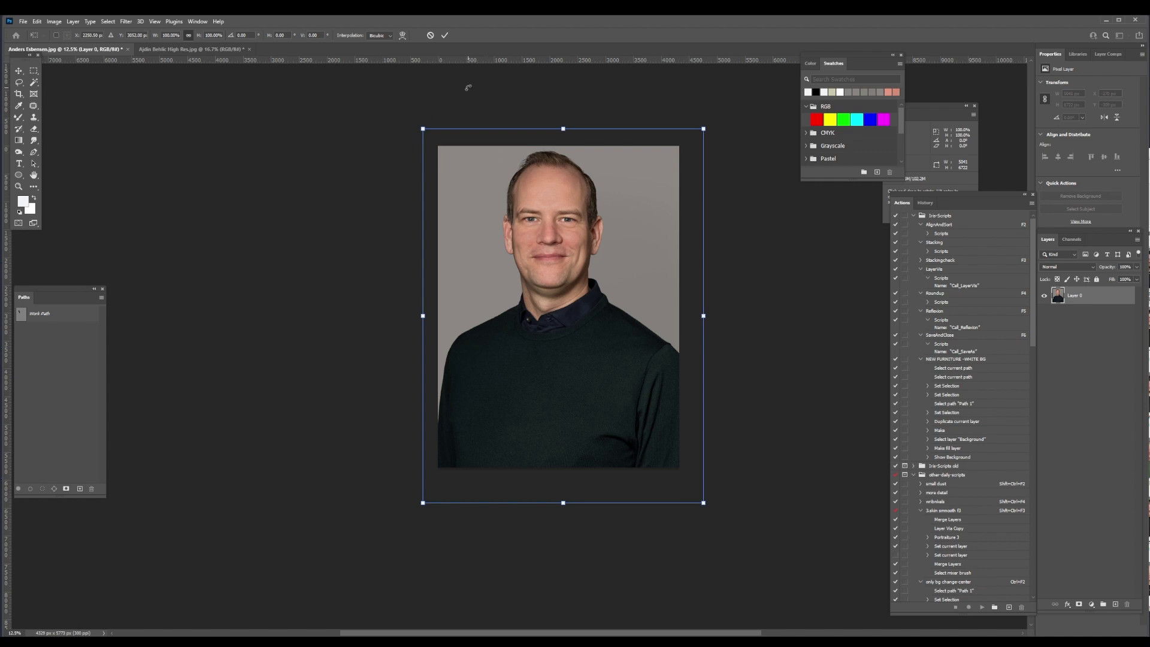
left_click_drag(703, 502, 683, 477)
key("ctrl+z")
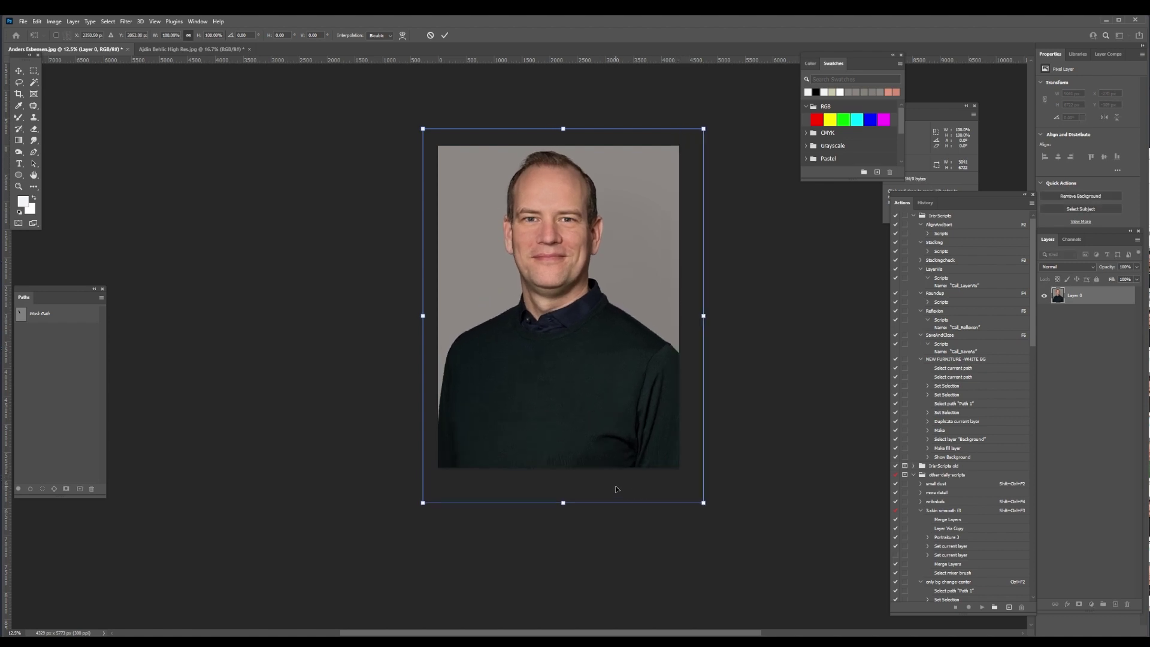
Step: Cancel the layer transform and undo the tighter crop on the second portrait
key("c")
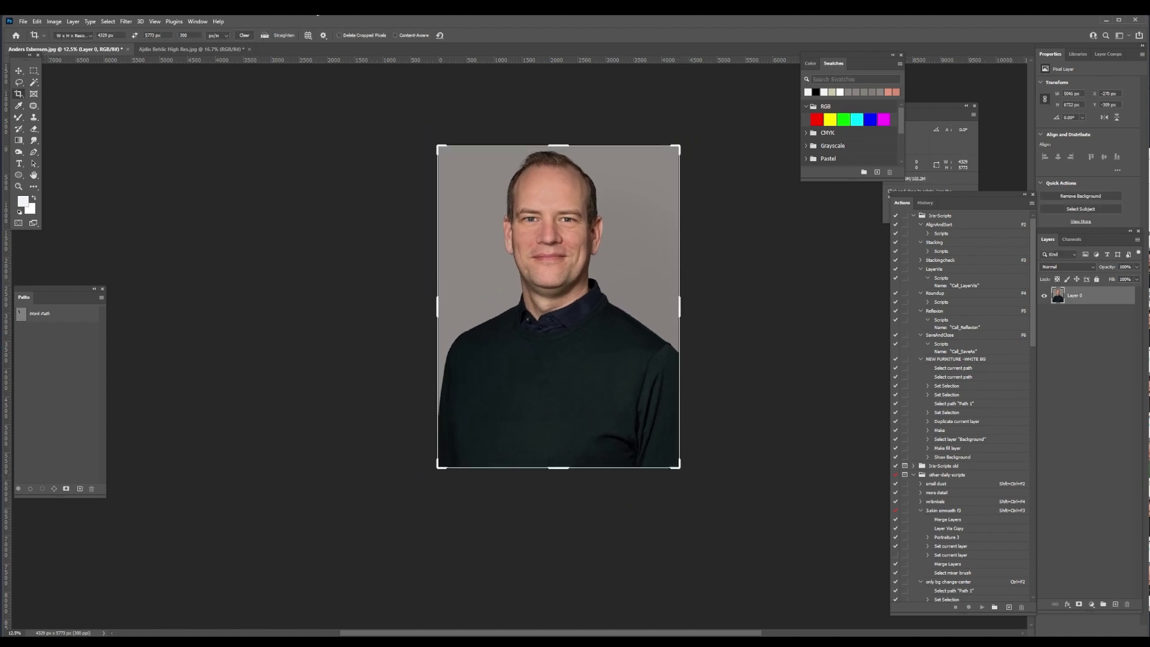
key("Return")
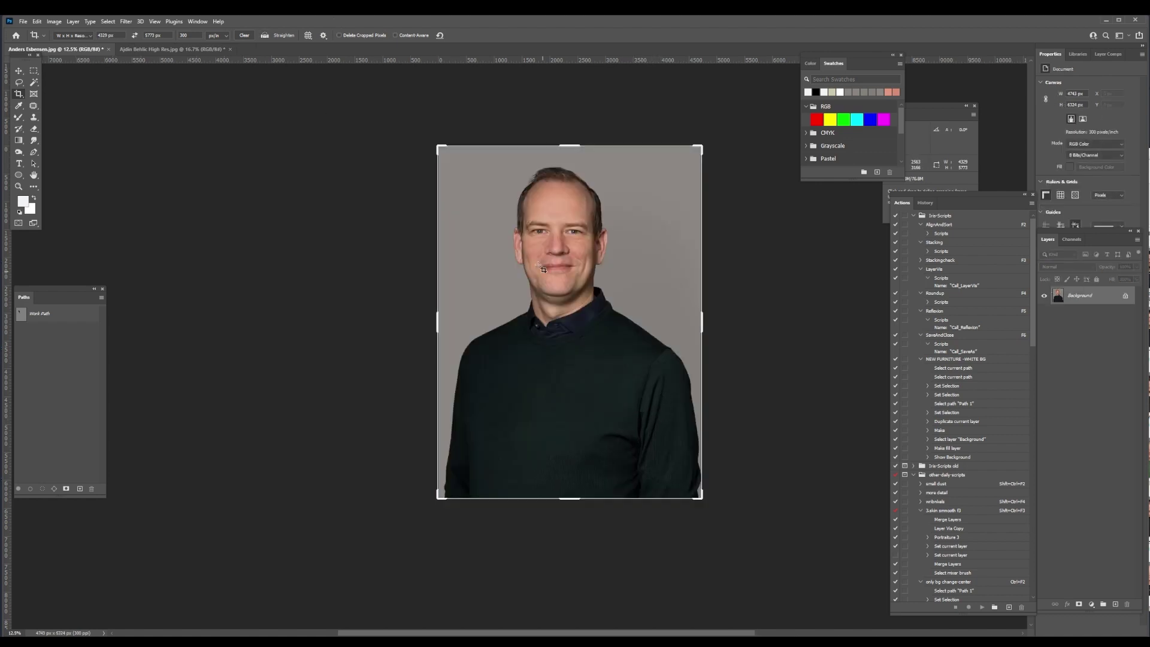
key("Escape")
Step: Crop the portrait around the head and upper body without deleting pixels, and paste the alignment lines as a path with no layer selected
left_click_drag(437, 146, 731, 471)
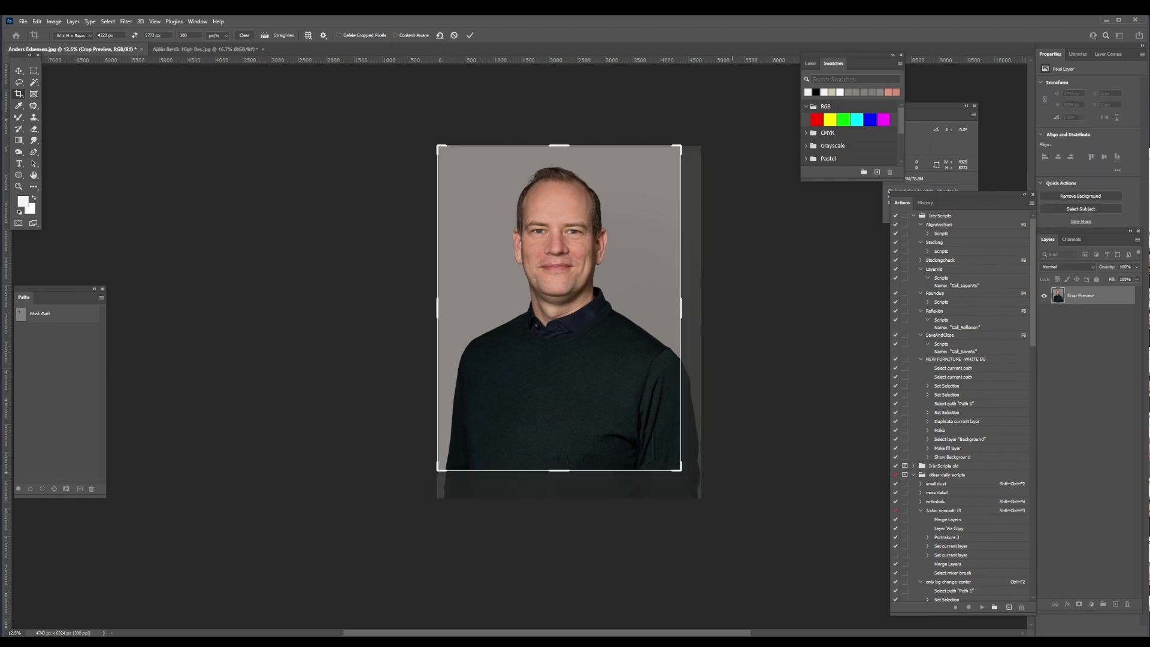
key("Return")
key("ctrl+v")
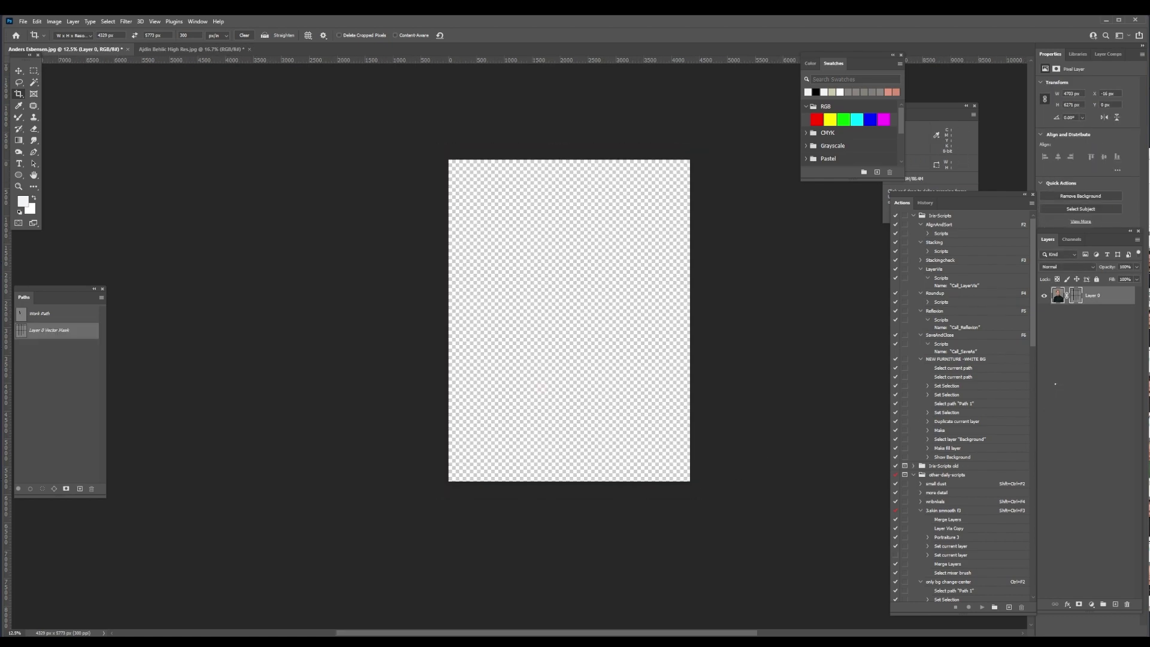
key("ctrl+z")
left_click(1083, 403)
key("ctrl+v")
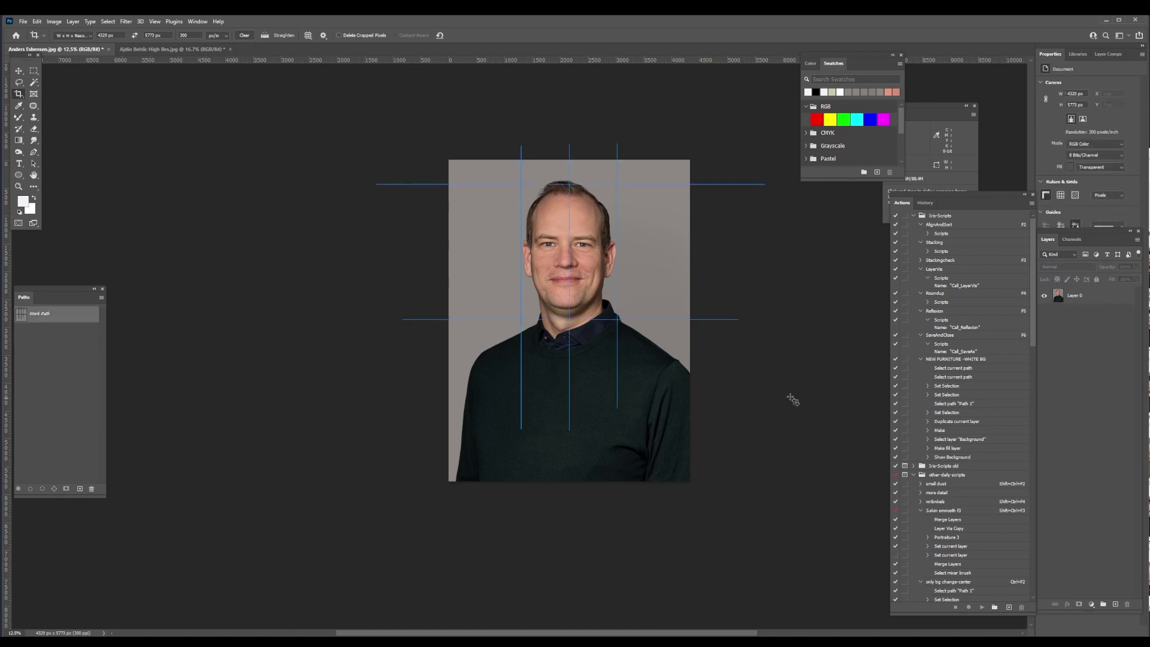
scroll(644, 375, "up", 1)
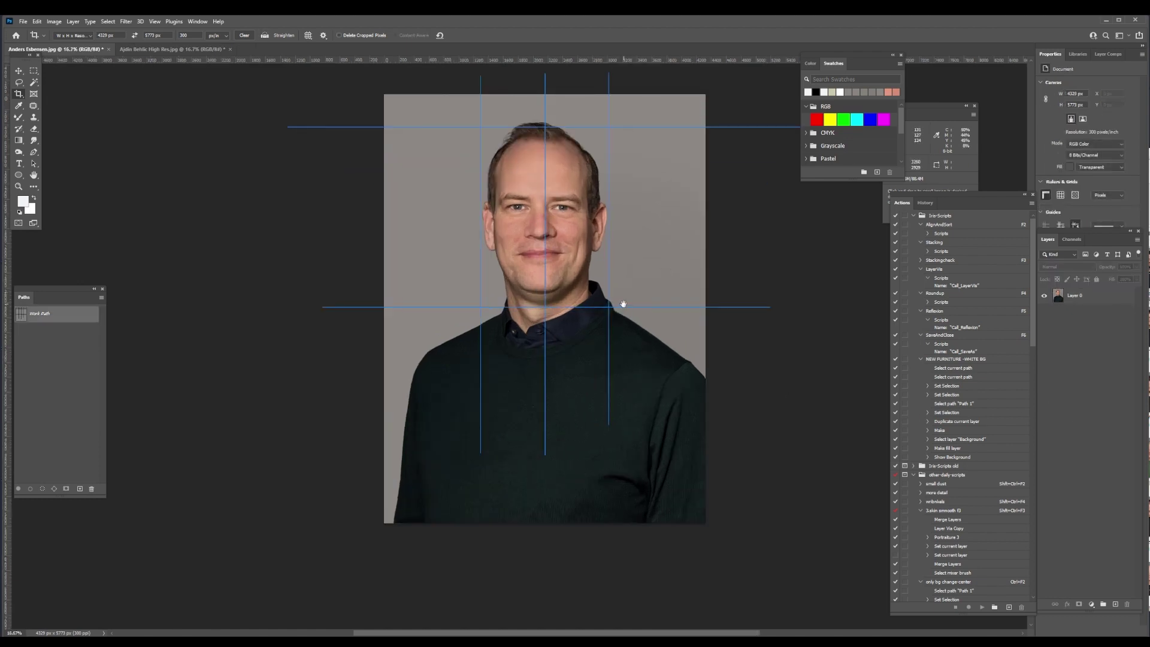
left_click_drag(618, 303, 611, 334)
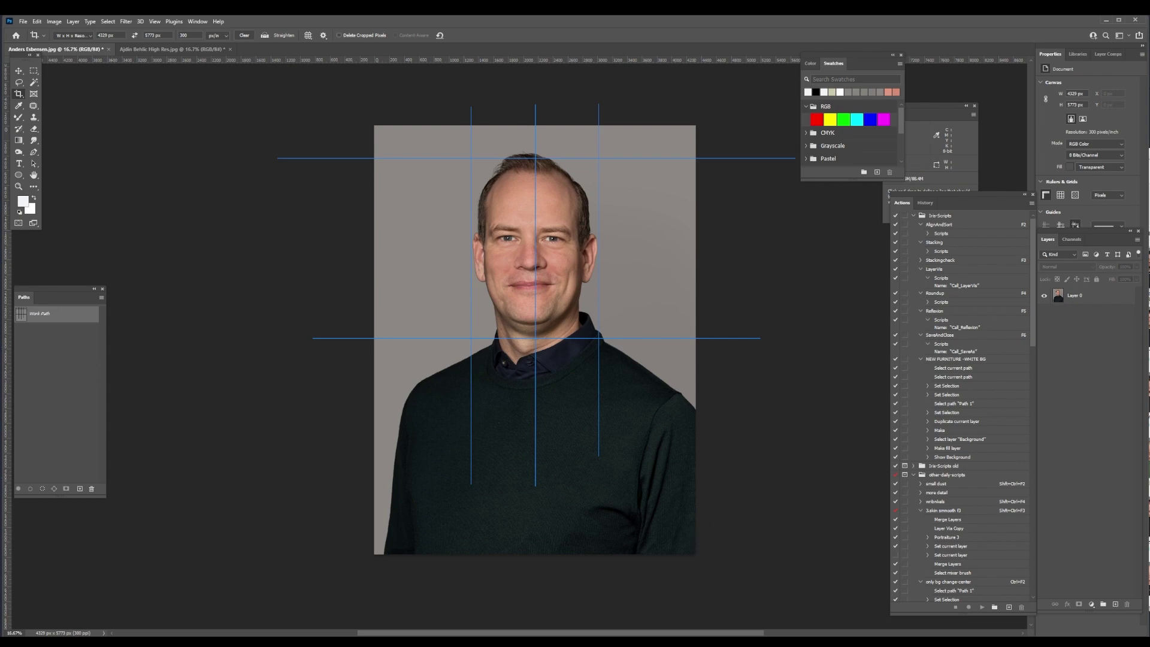
key("ctrl+t")
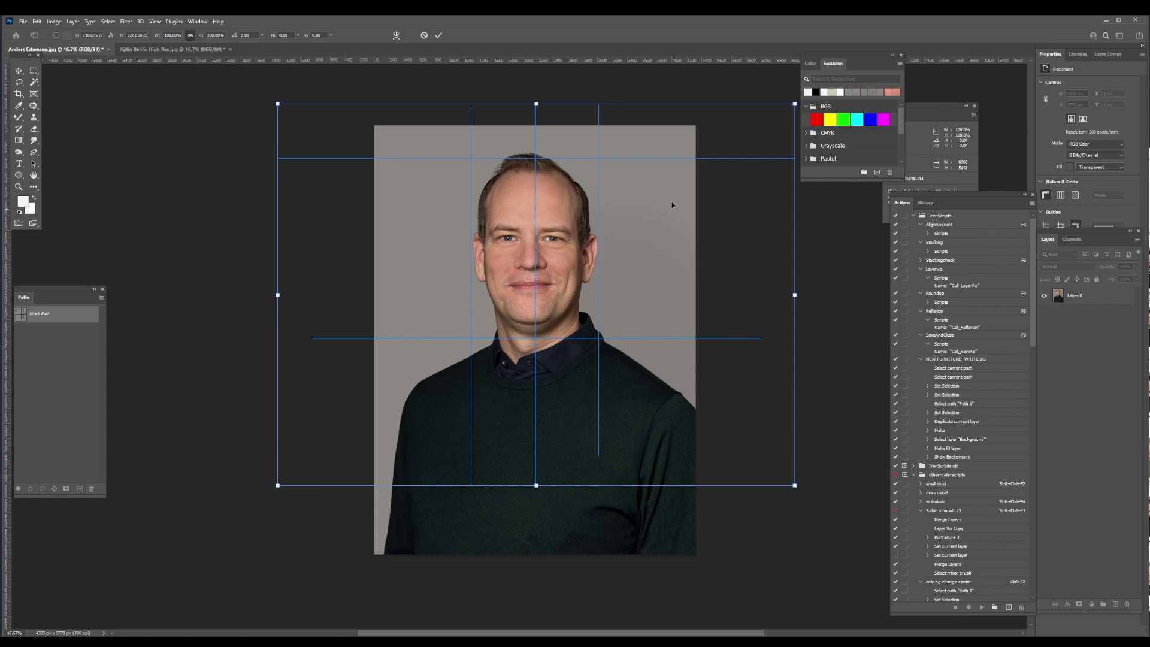
left_click_drag(515, 289, 515, 321)
key("Escape")
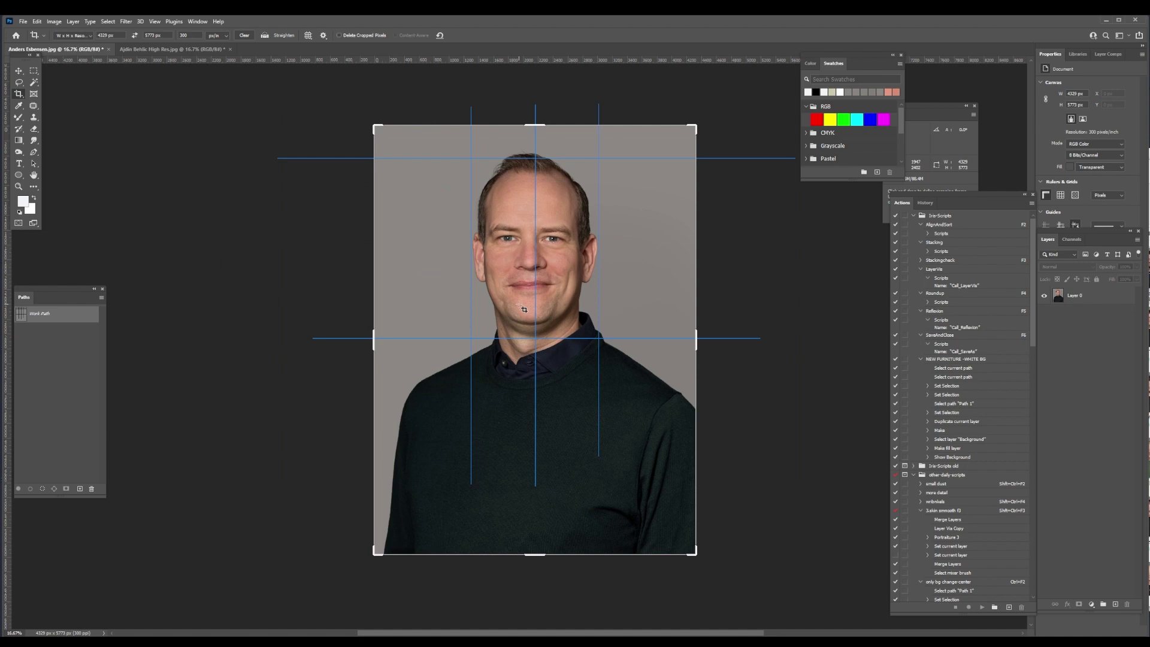
Step: Toggle the alignment path lines off and on to compare the portrait with and without them
key("ctrl")
key("ctrl+h")
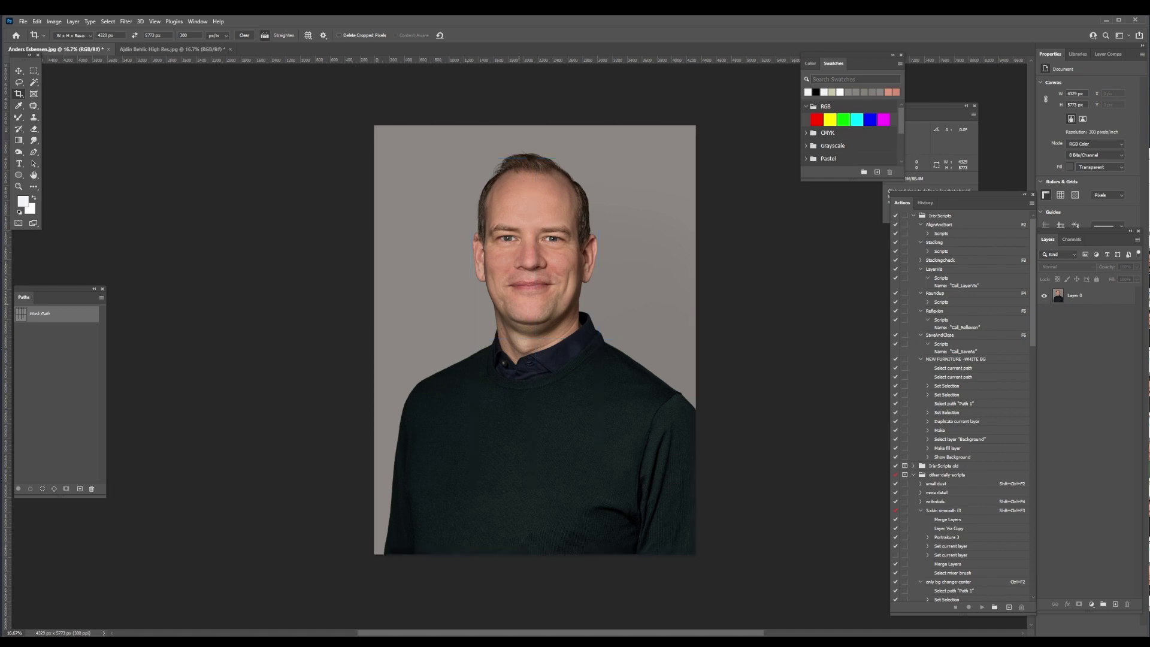
key("ctrl+h")
key("Escape")
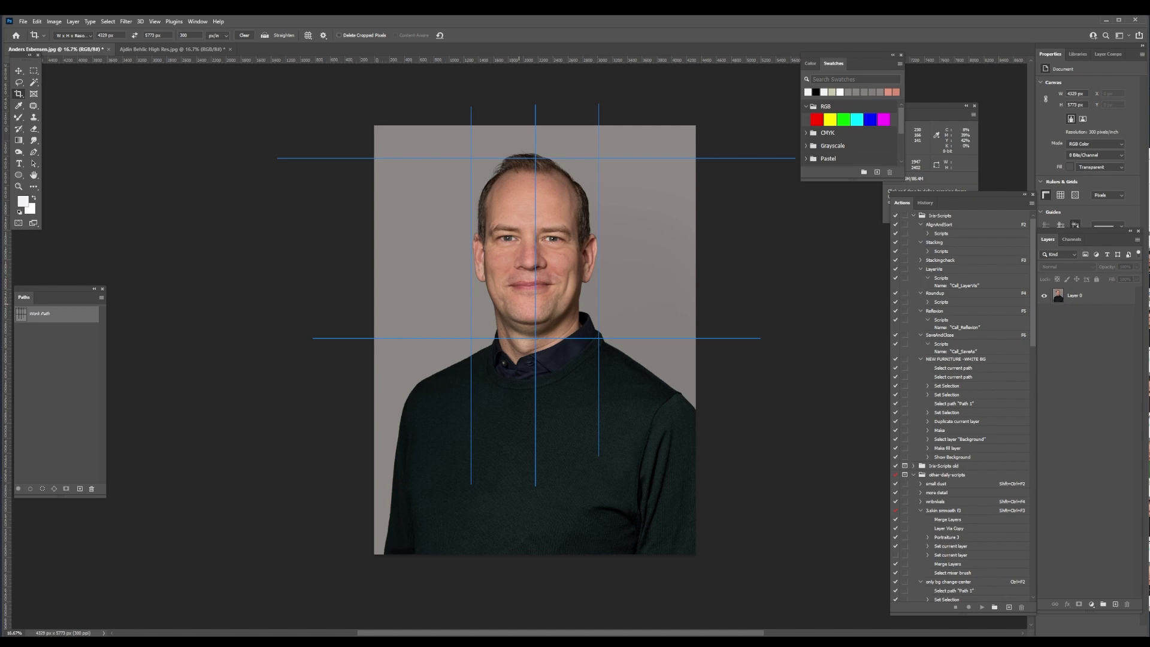
key("ctrl")
left_click(65, 371)
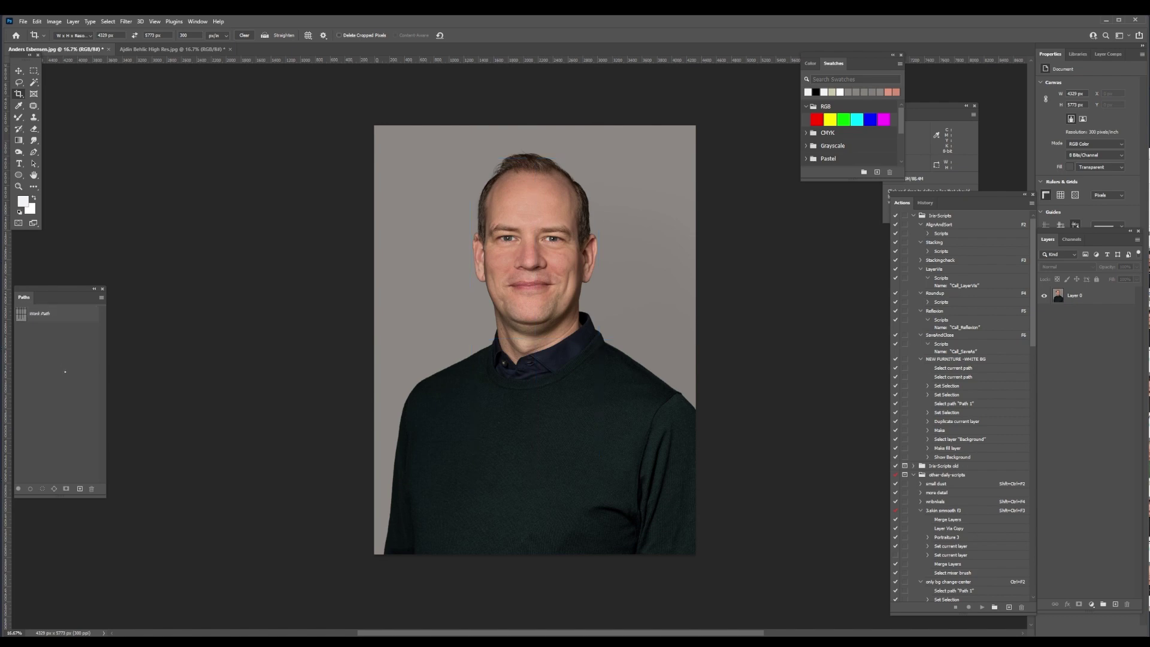
Step: Display the alignment path, select the portrait layer, and scale it up to about 103.7% against the lines
left_click(60, 314)
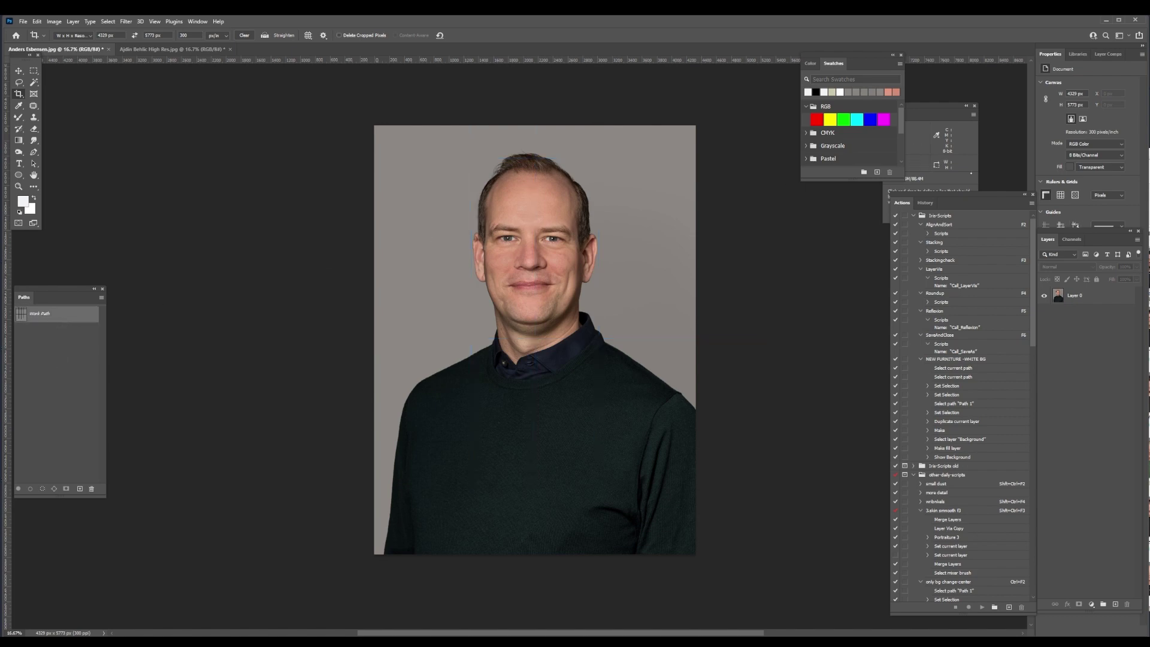
left_click(1100, 298)
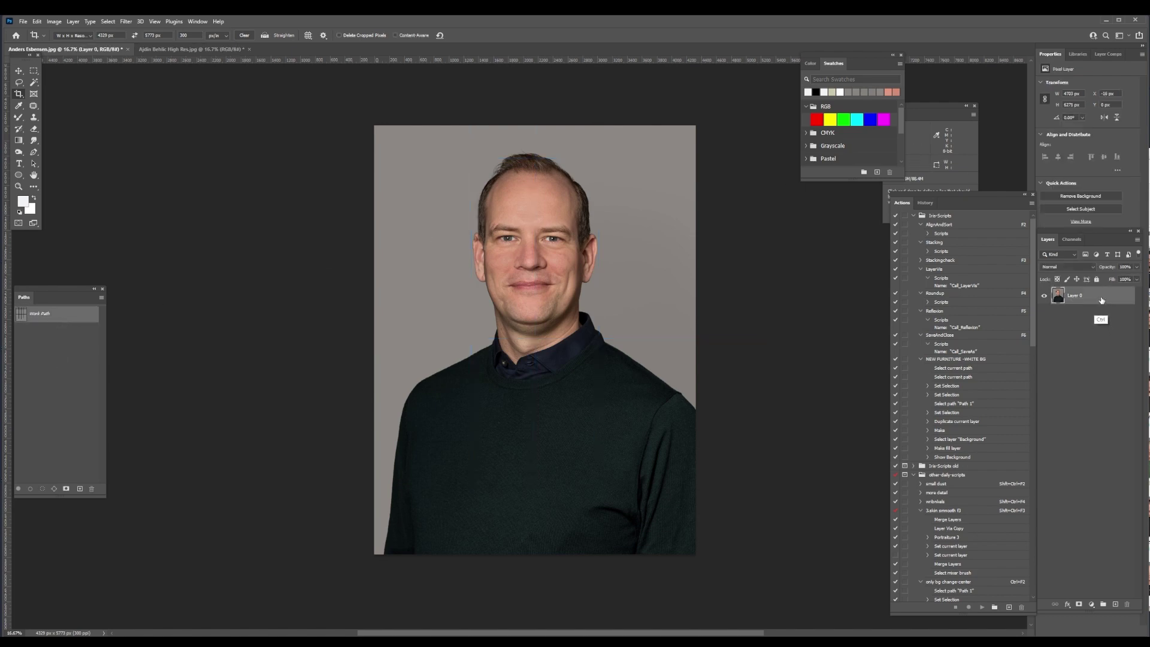
key("ctrl+t")
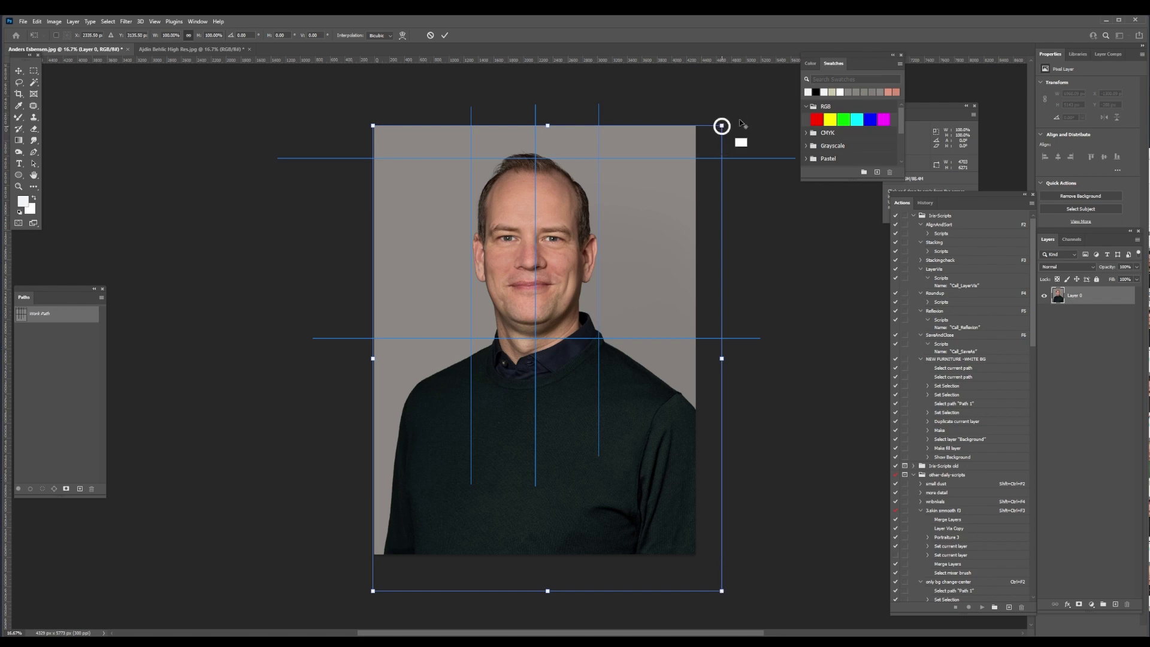
left_click_drag(724, 125, 740, 120)
left_click_drag(590, 200, 583, 217)
left_click_drag(683, 475, 679, 486)
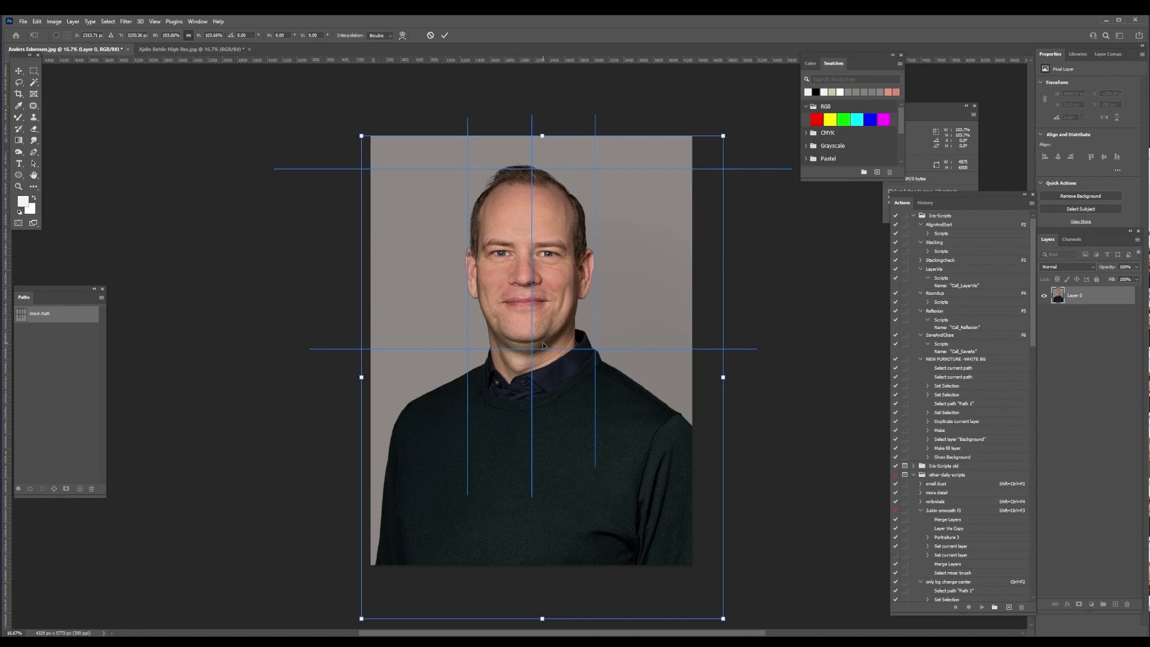
Step: Enlarge the portrait layer to about 107%, nudge it sideways until the face centres on the middle path line, and apply the transform
scroll(713, 542, "down", 2)
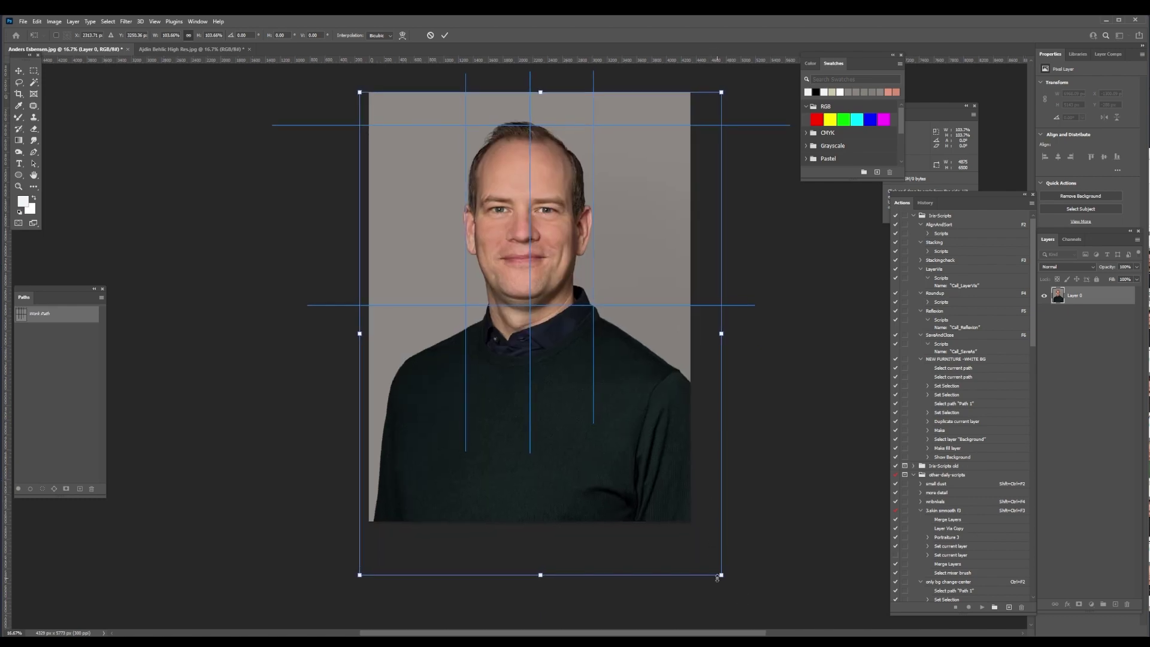
mouse_move(721, 575)
left_mouse_down()
mouse_move(756, 574)
mouse_move(737, 586)
mouse_move(734, 575)
left_mouse_up()
left_click_drag(540, 135, 535, 128)
key("ctrl+z")
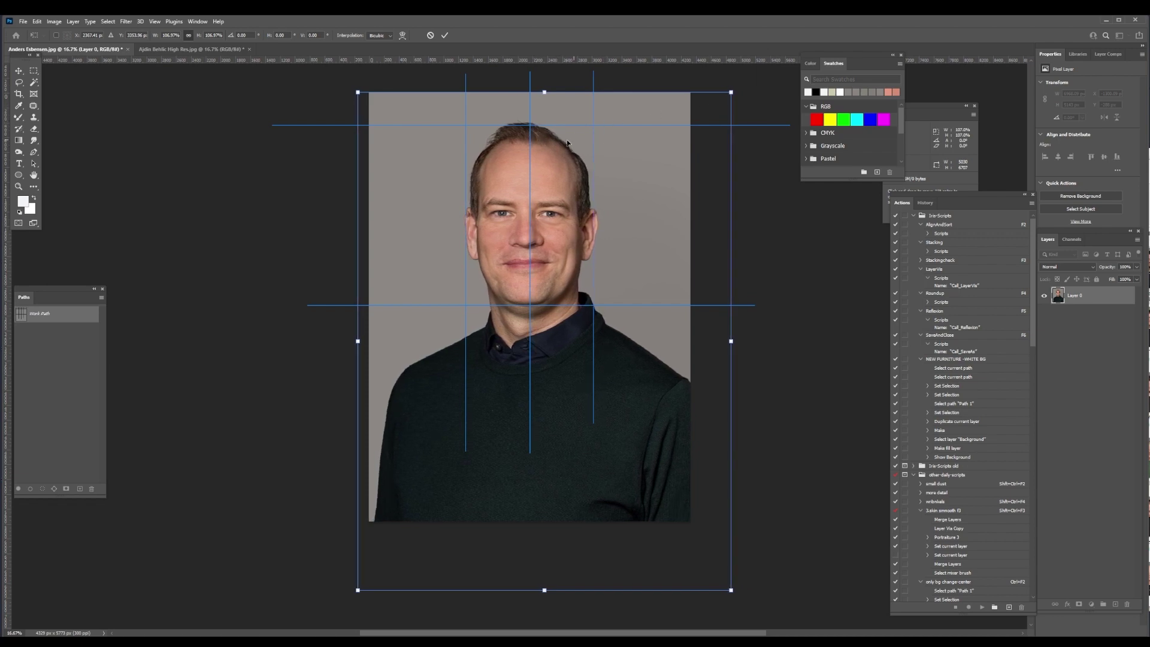
key("Left")
key("Left")
key("Left")
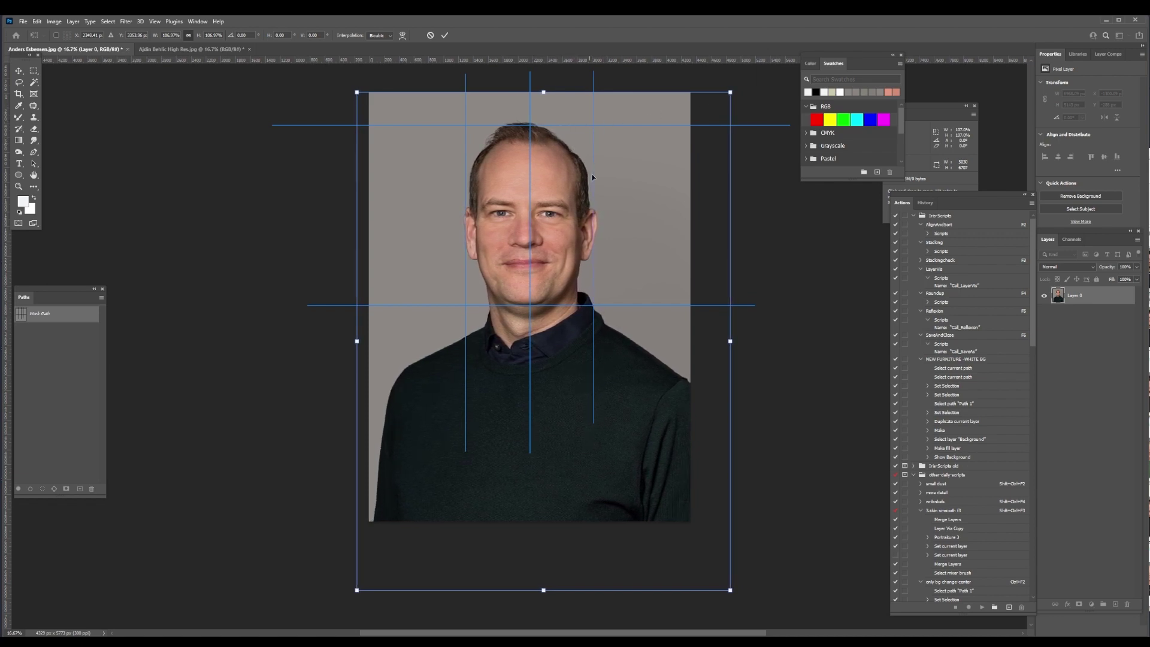
key("Left")
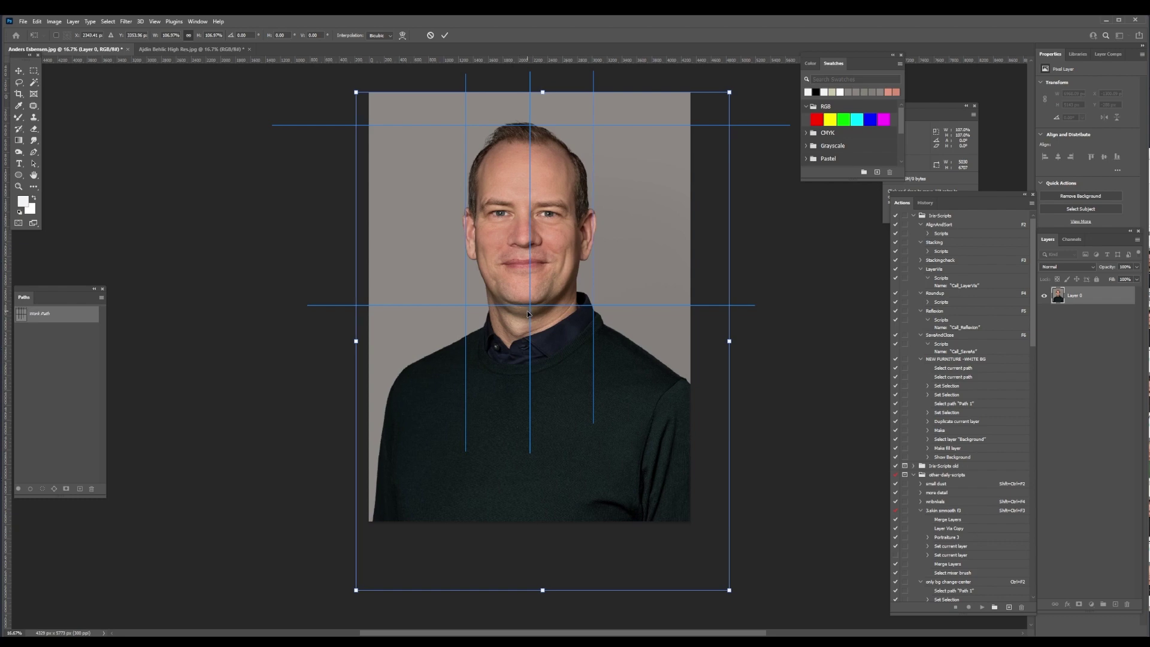
key("Left")
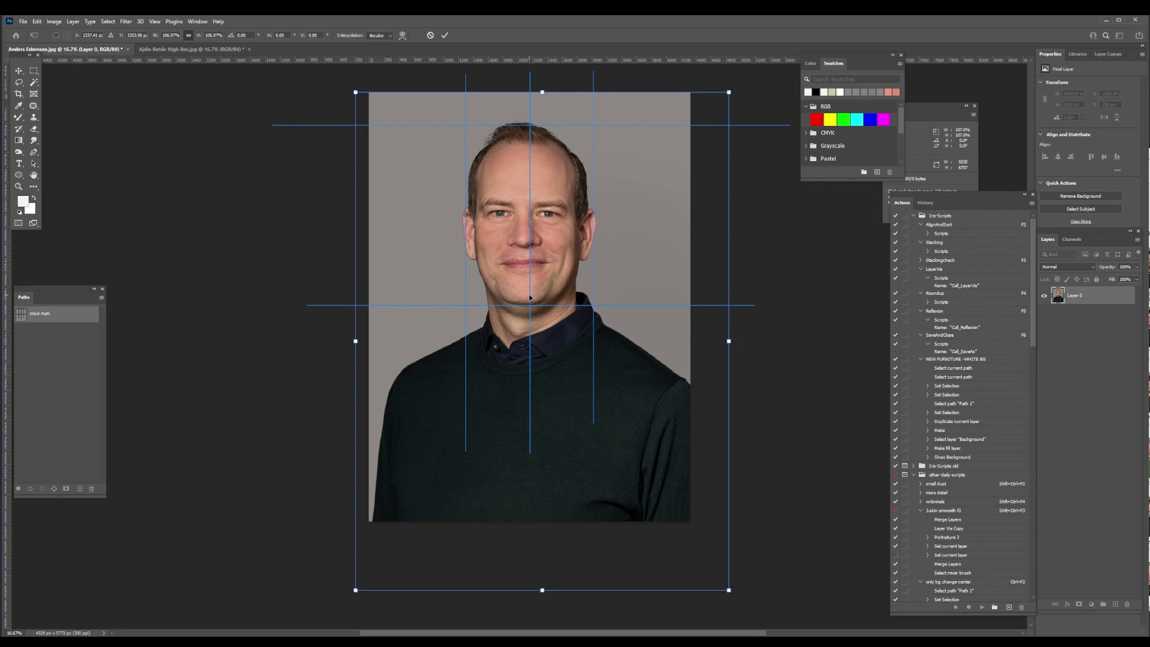
key("Right")
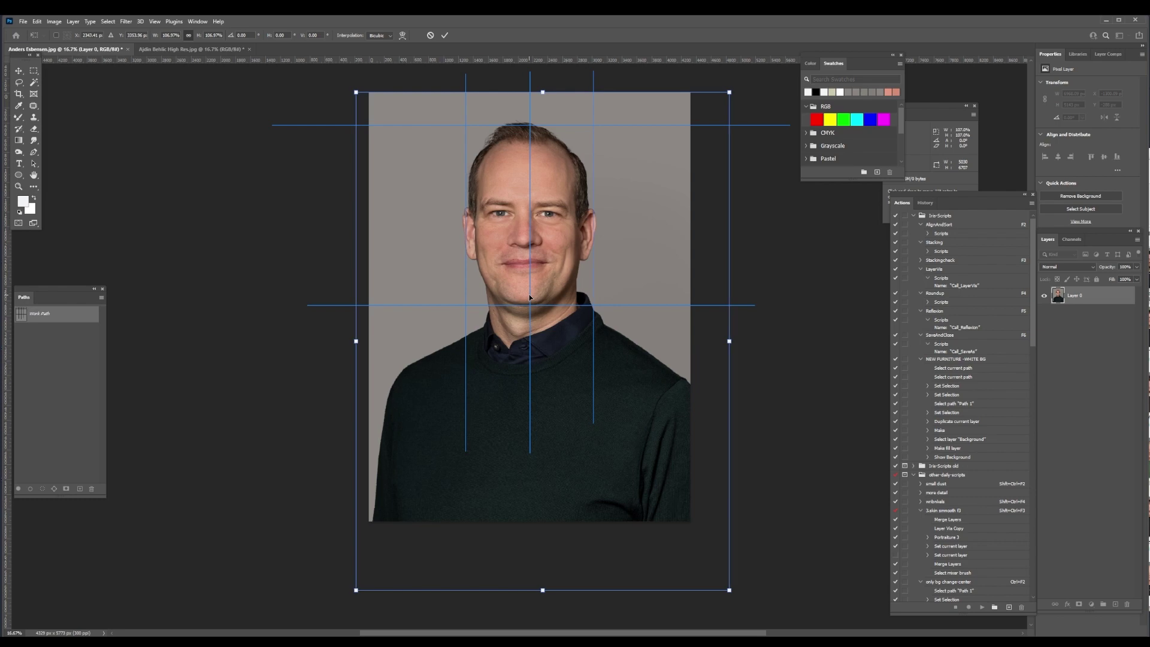
key("Return")
key("c")
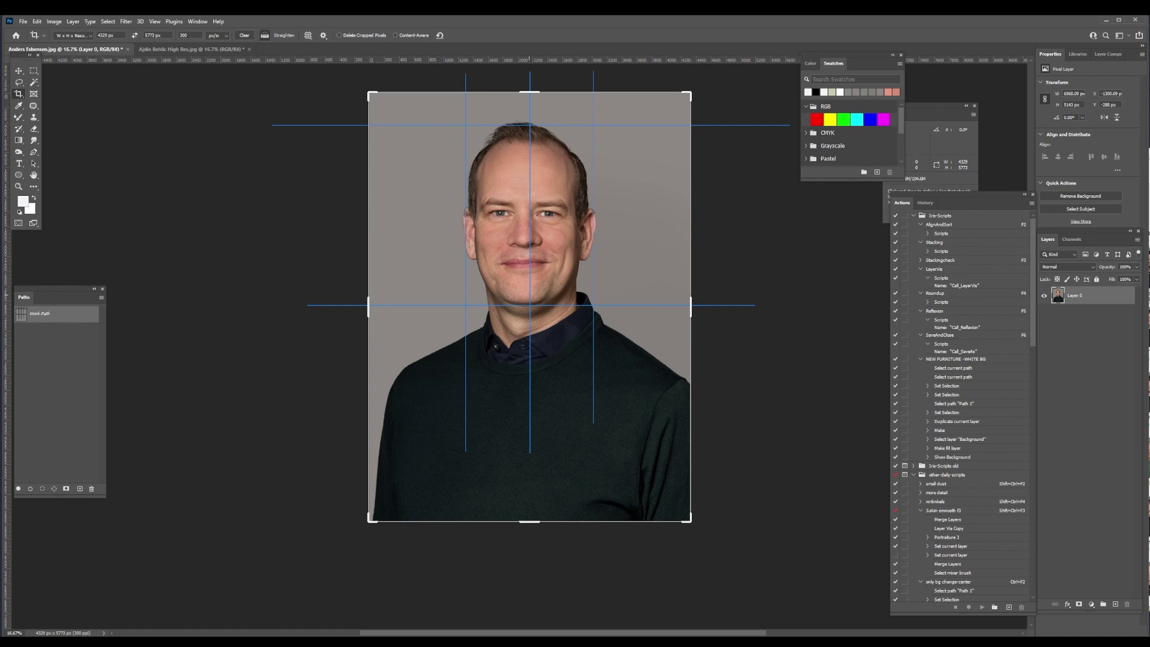
Step: Save the aligned portrait as a layered TIFF with LZW compression in the 2022.12.26 folder
key("ctrl+shift+s")
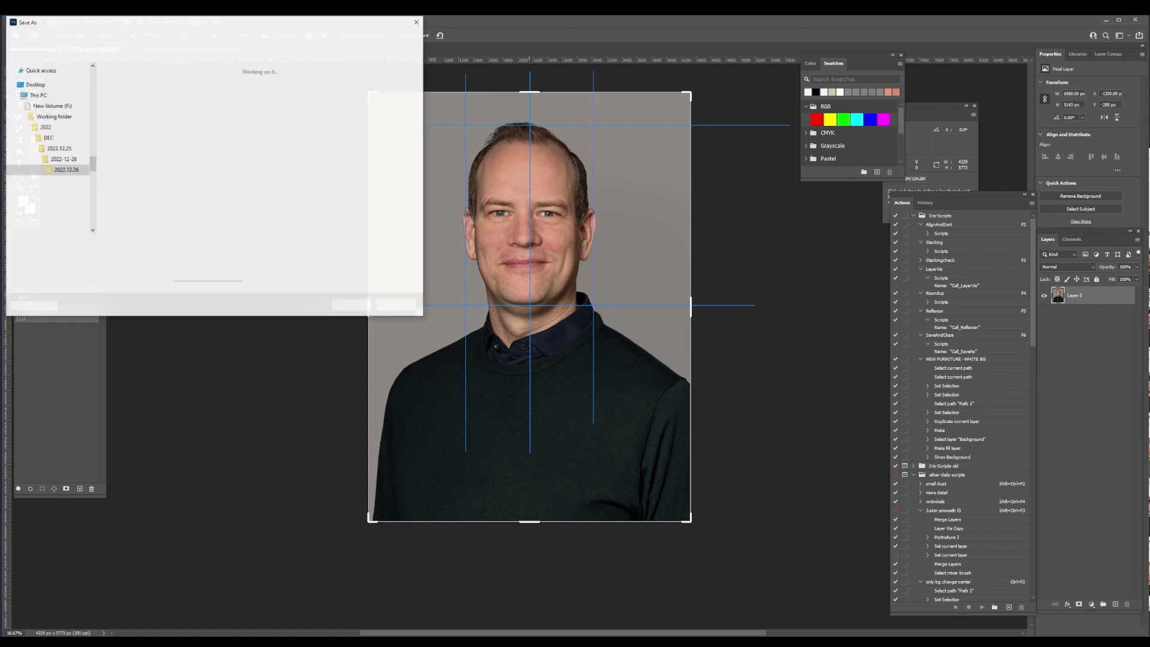
left_click(120, 254)
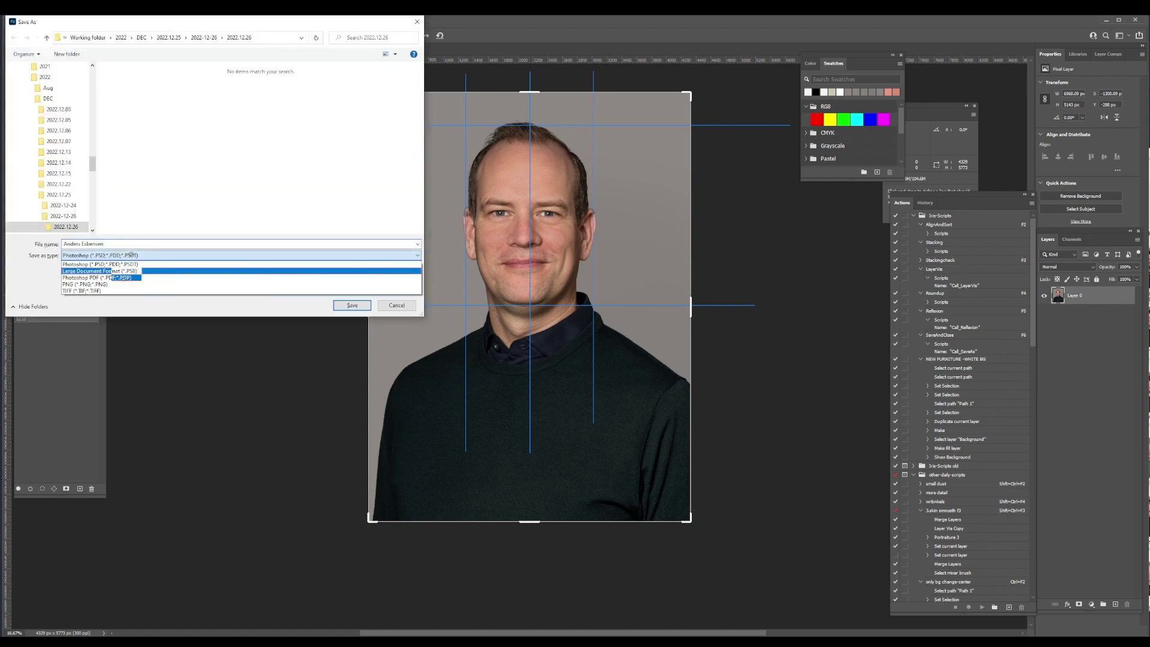
left_click(94, 293)
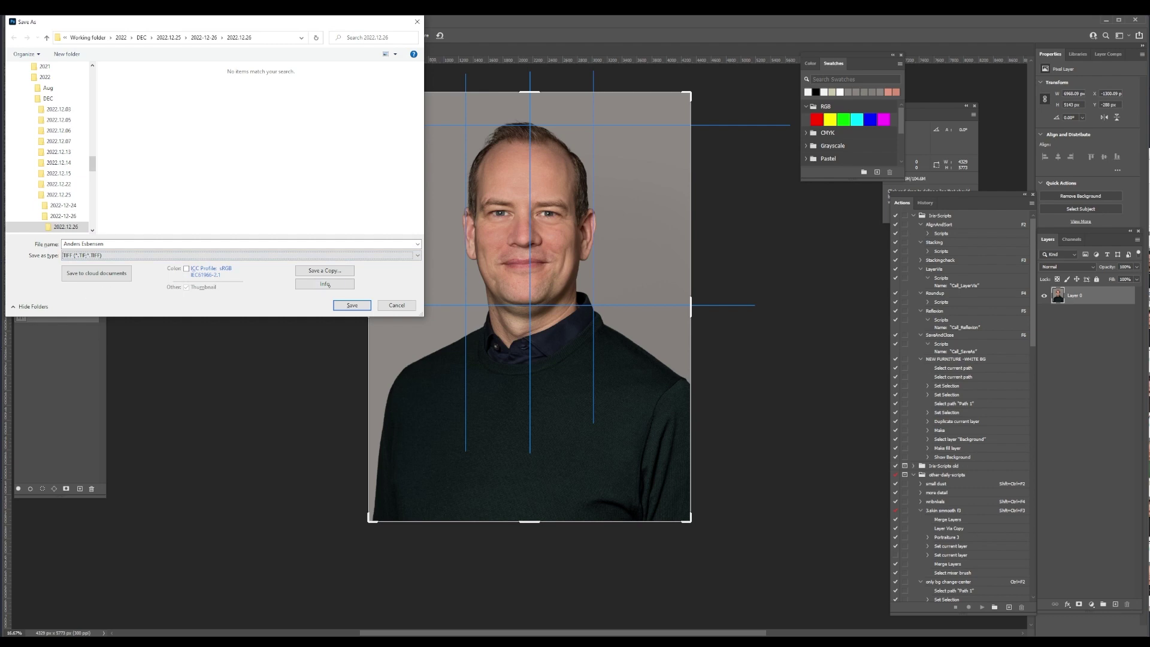
left_click(351, 305)
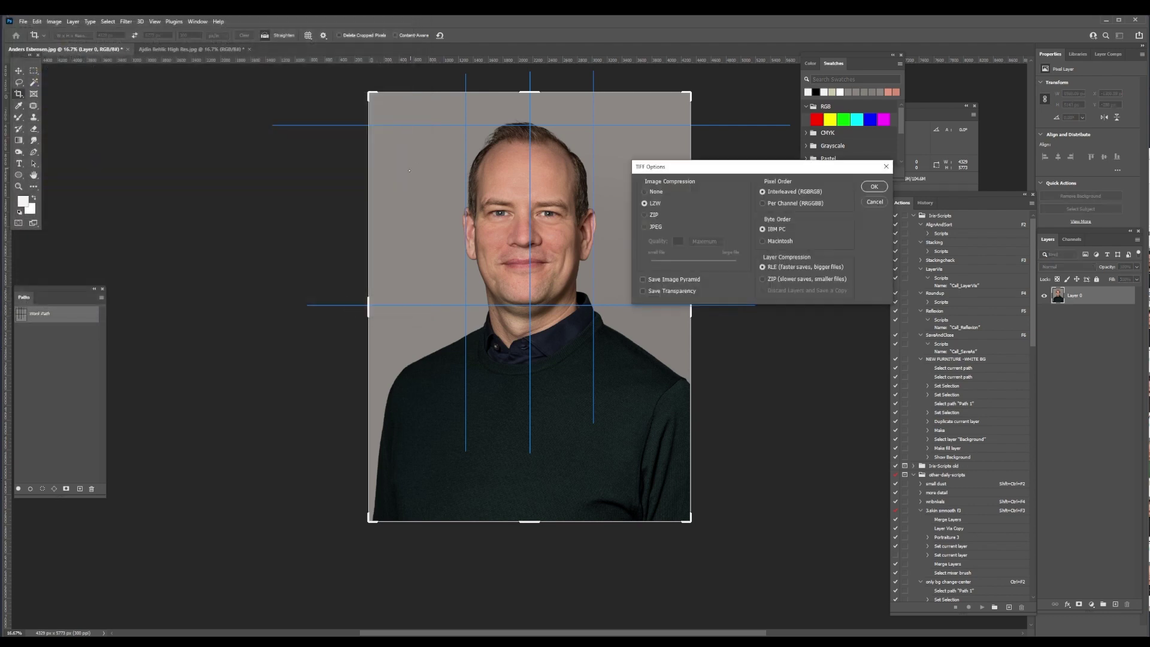
left_click_drag(698, 175, 265, 280)
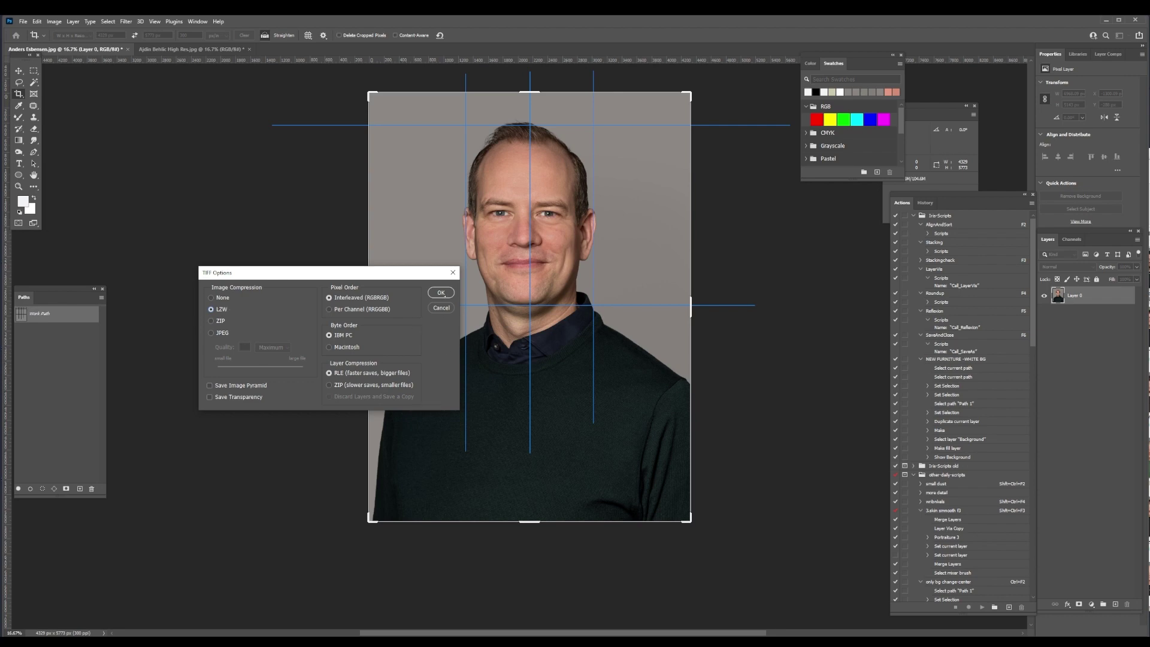
left_click(437, 293)
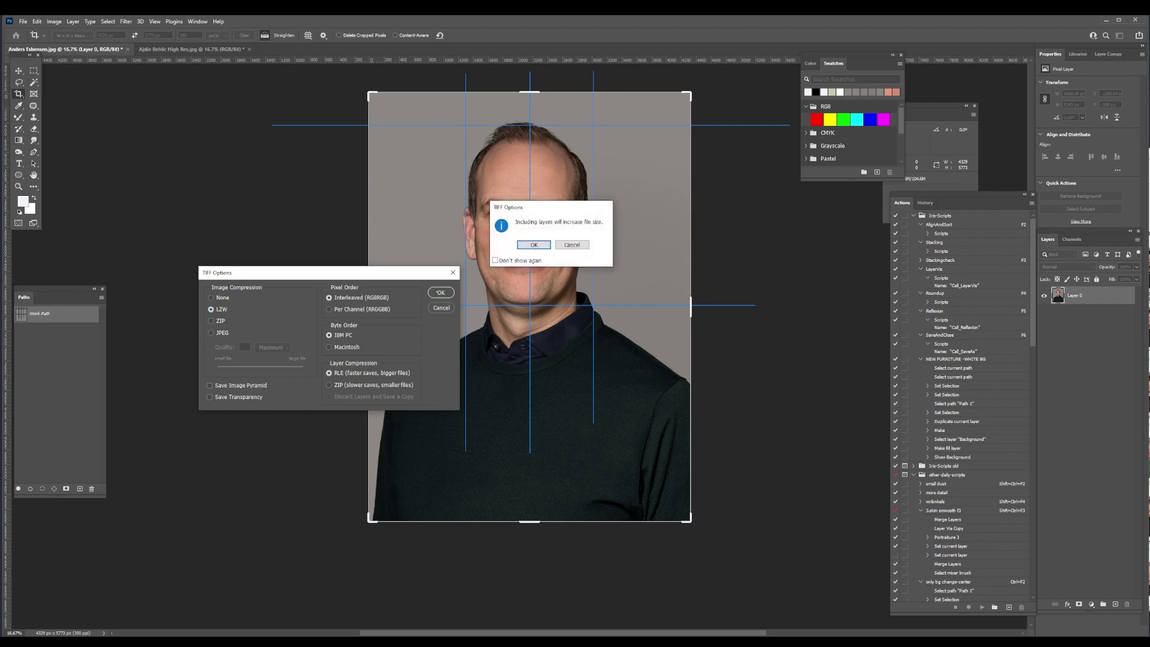
key("Return")
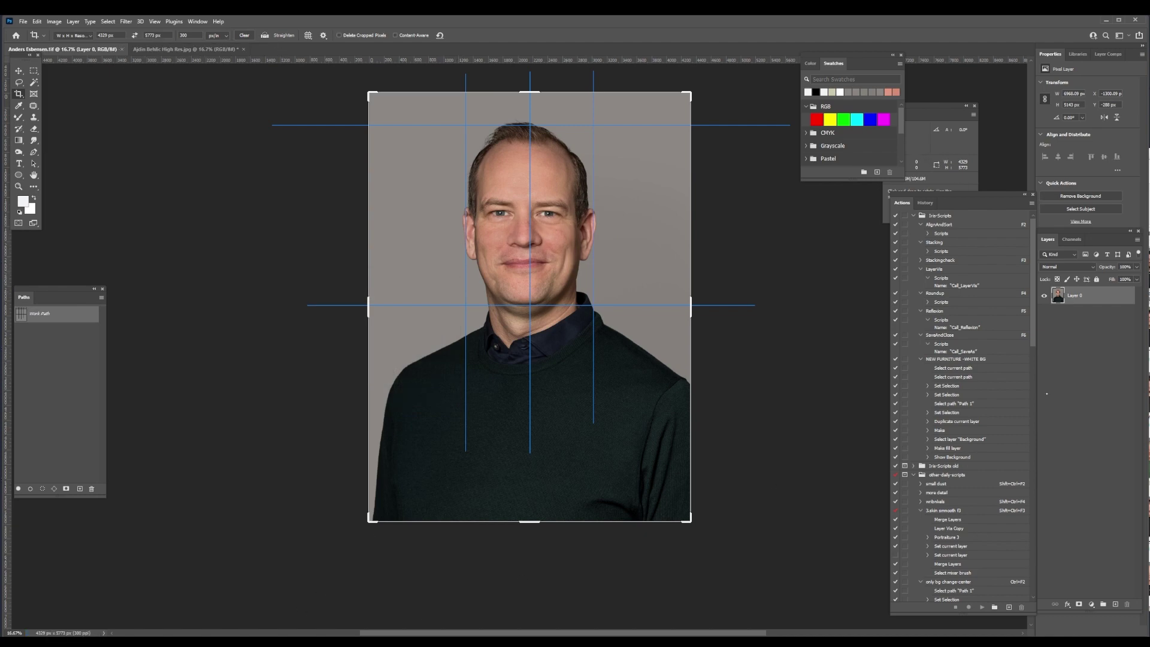
Step: Check the portrait folders and read the client's How to edit notes for the required output sizes
left_click(1148, 275)
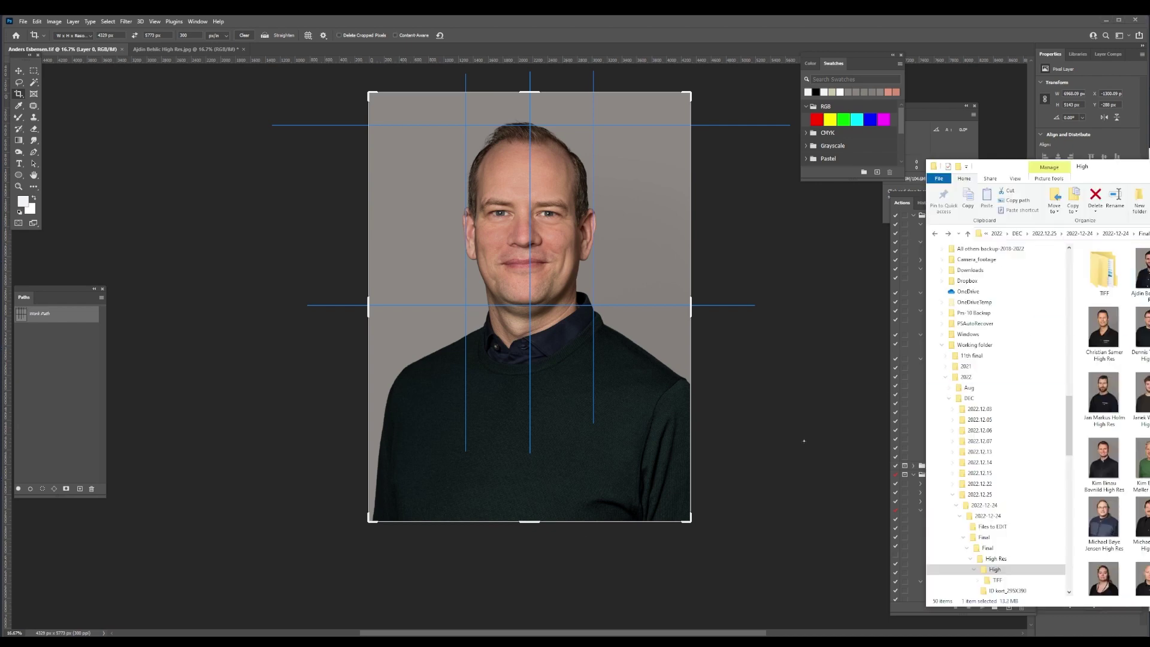
mouse_move(293, 639)
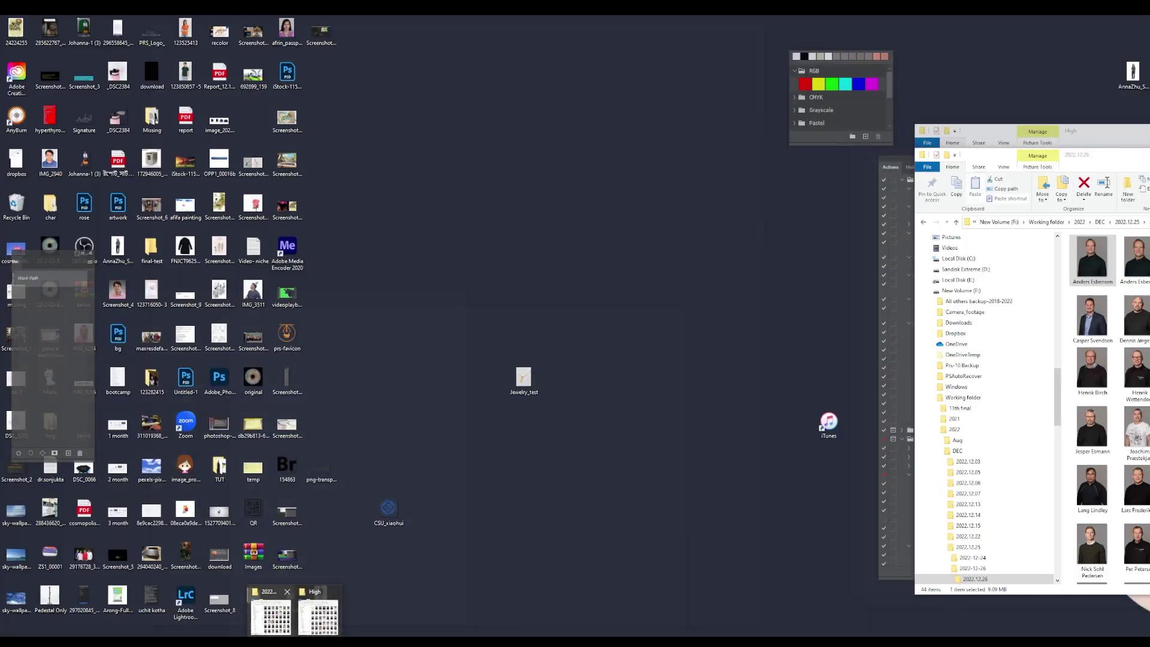
left_click(270, 617)
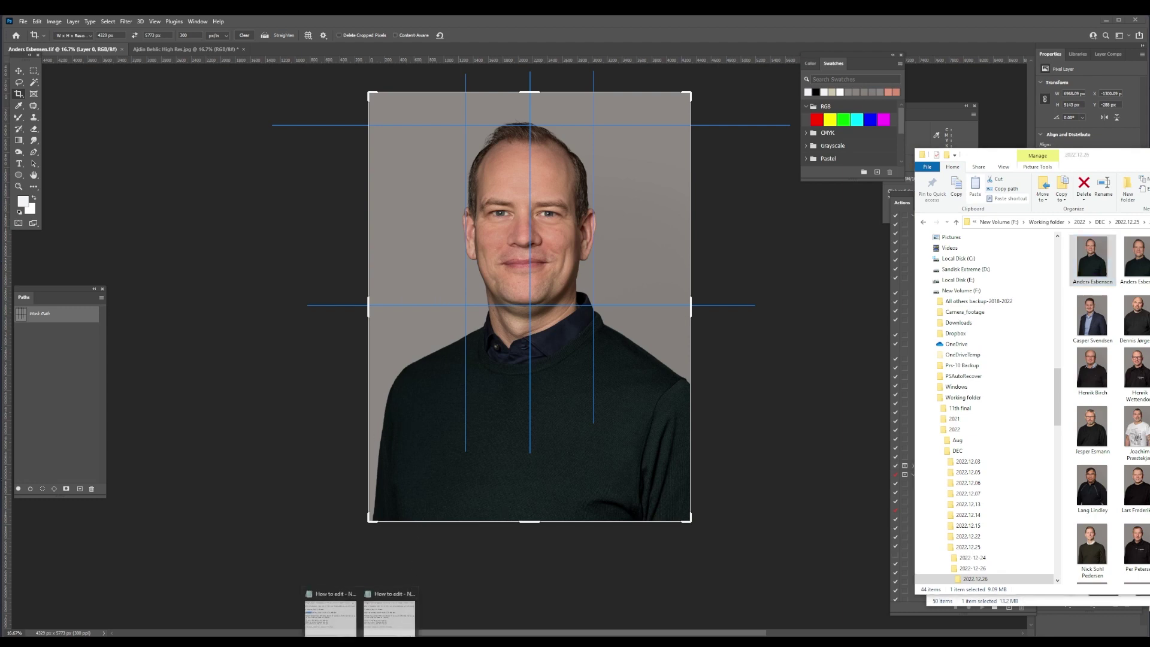
mouse_move(360, 642)
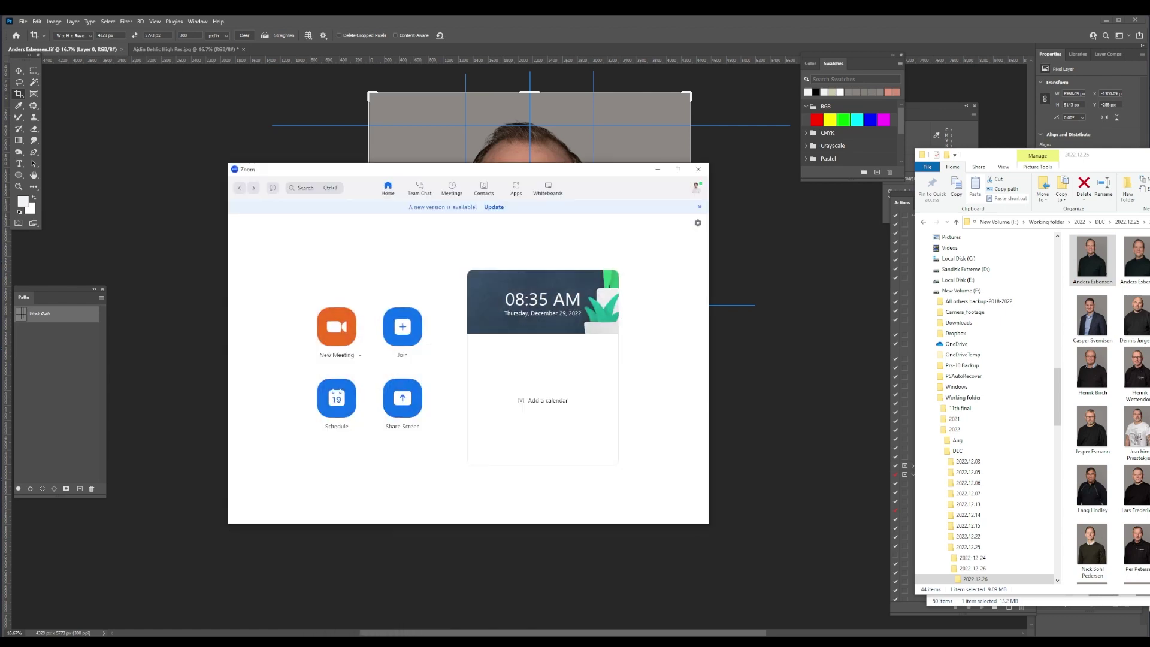
left_click(339, 610)
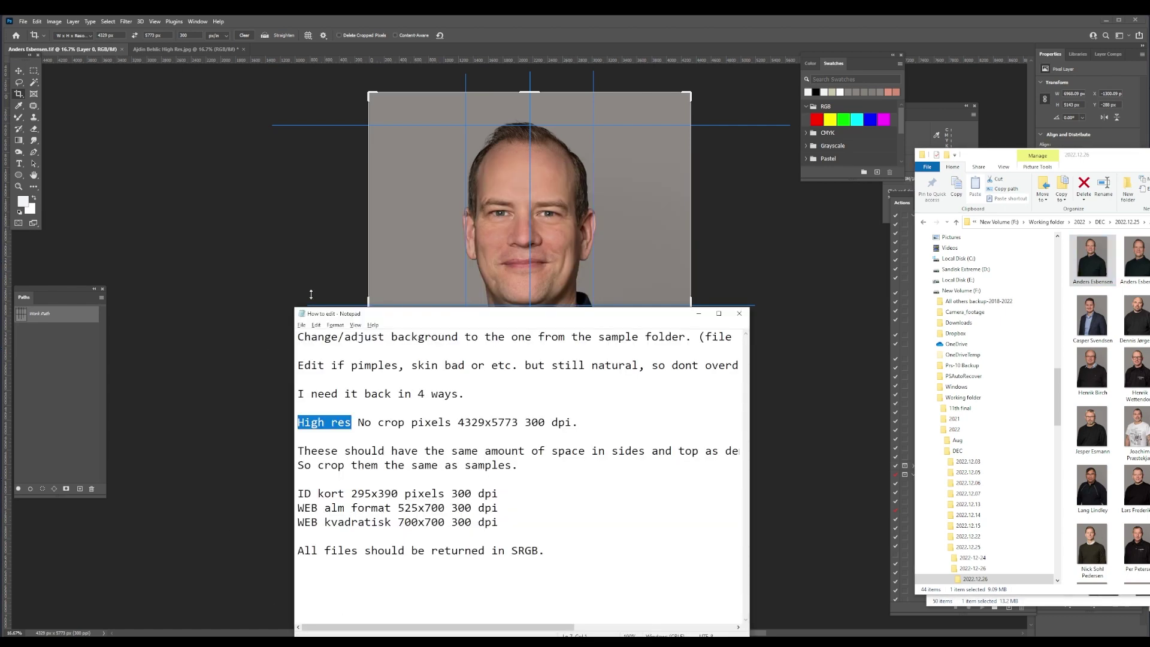
left_click(398, 521)
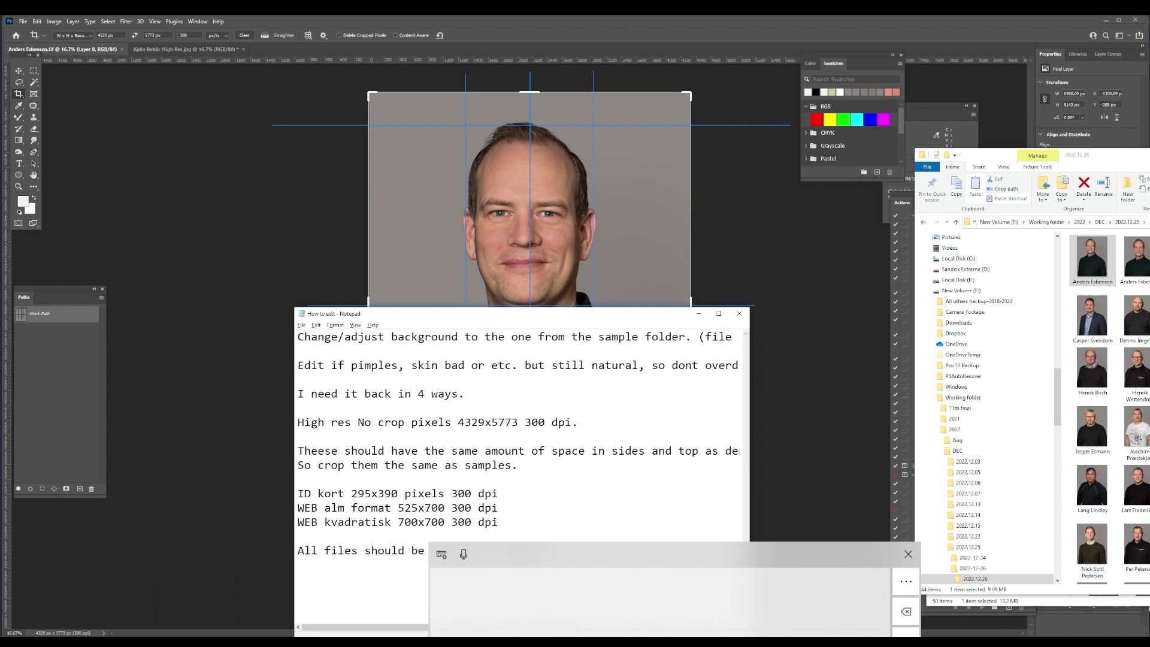
left_click(82, 407)
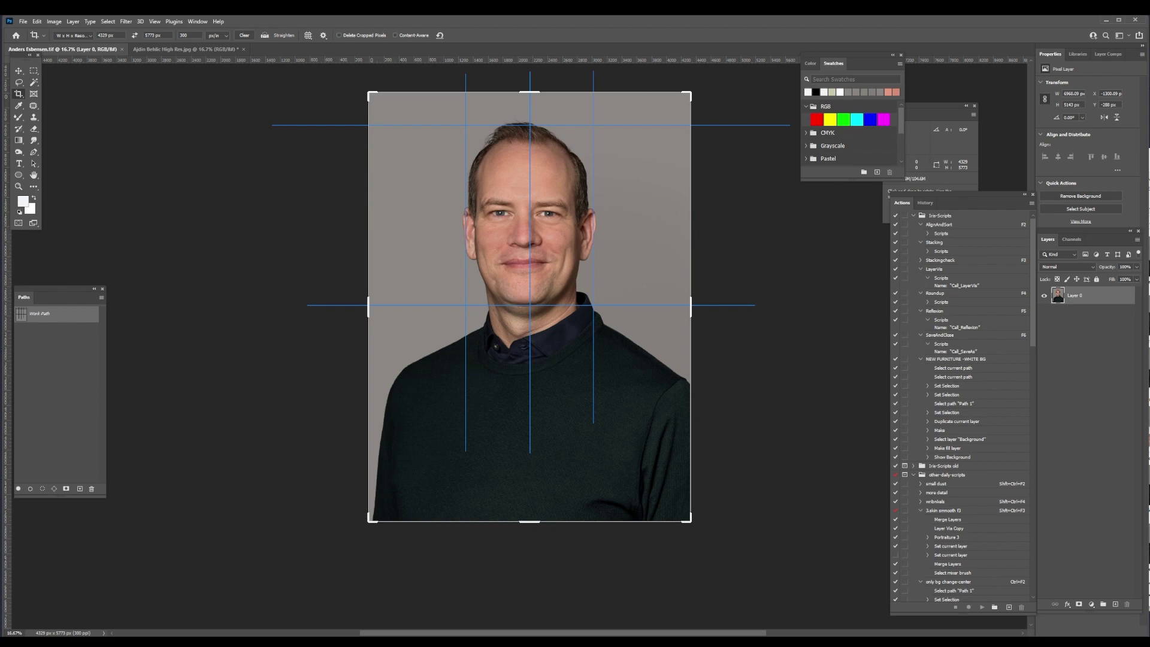
left_click(268, 619)
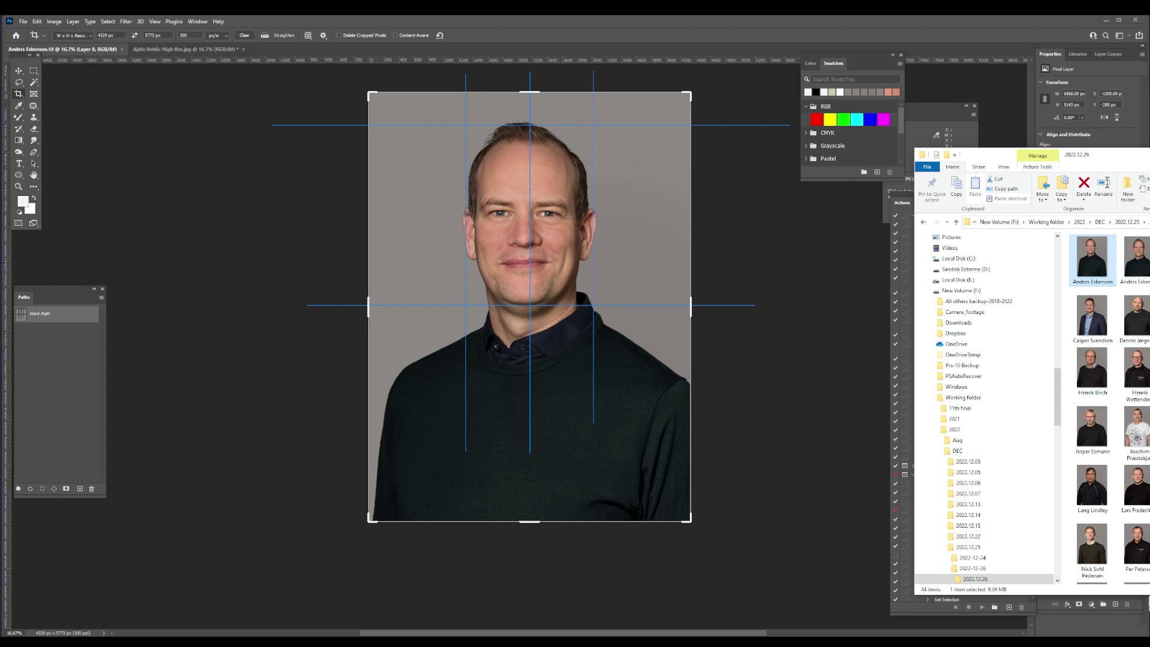
left_click(295, 639)
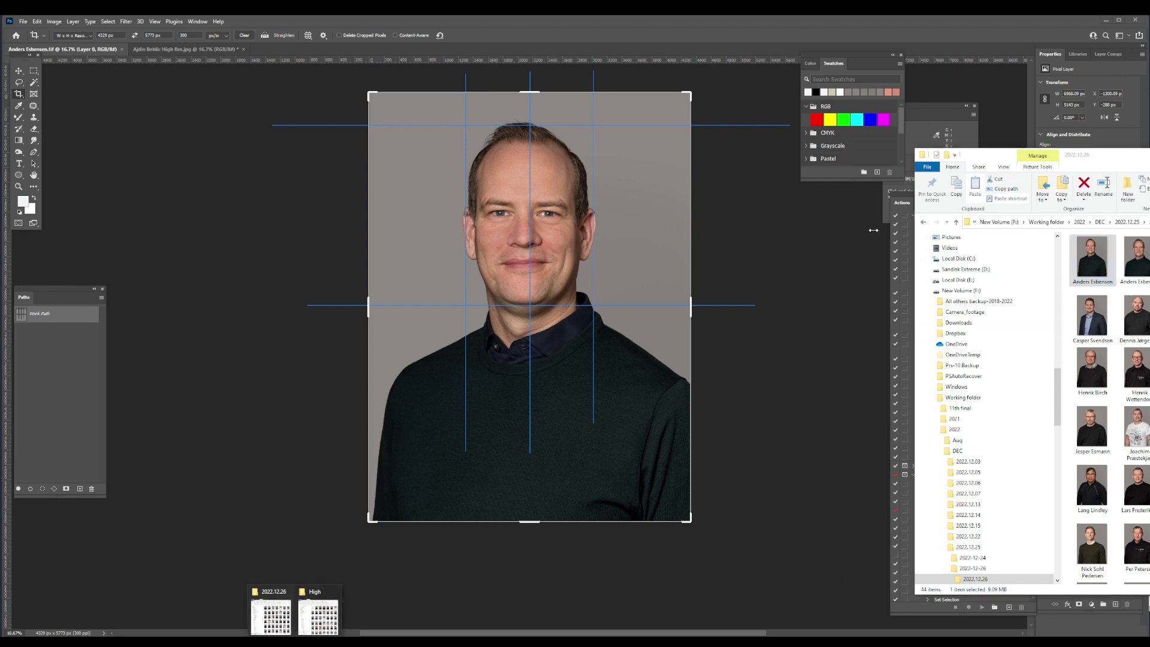
left_click(862, 281)
key("Return")
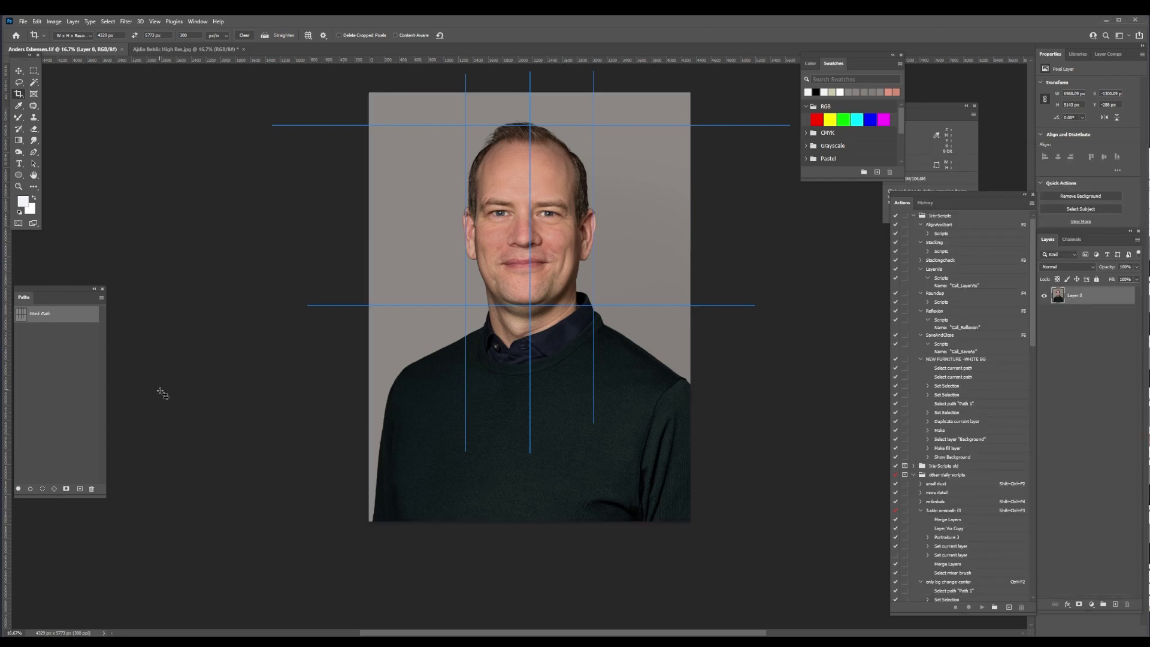
Step: Hide the alignment path and create a folder named high res inside the 2022.12.26 folder while saving
key("p")
key("Escape")
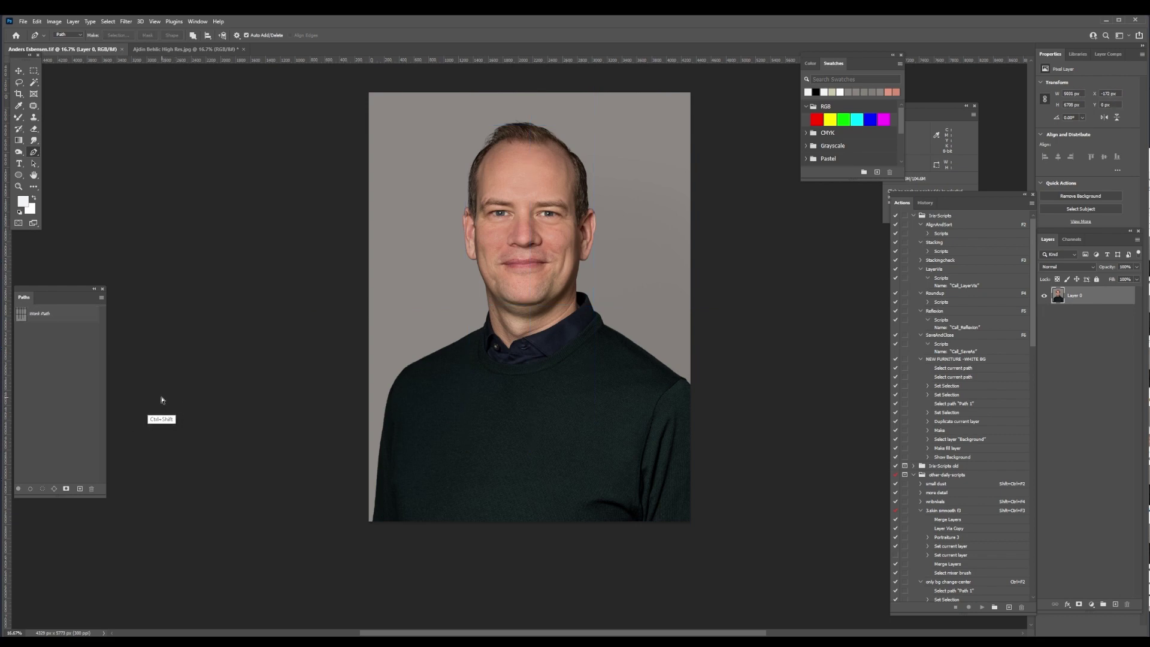
key("ctrl+shift+s")
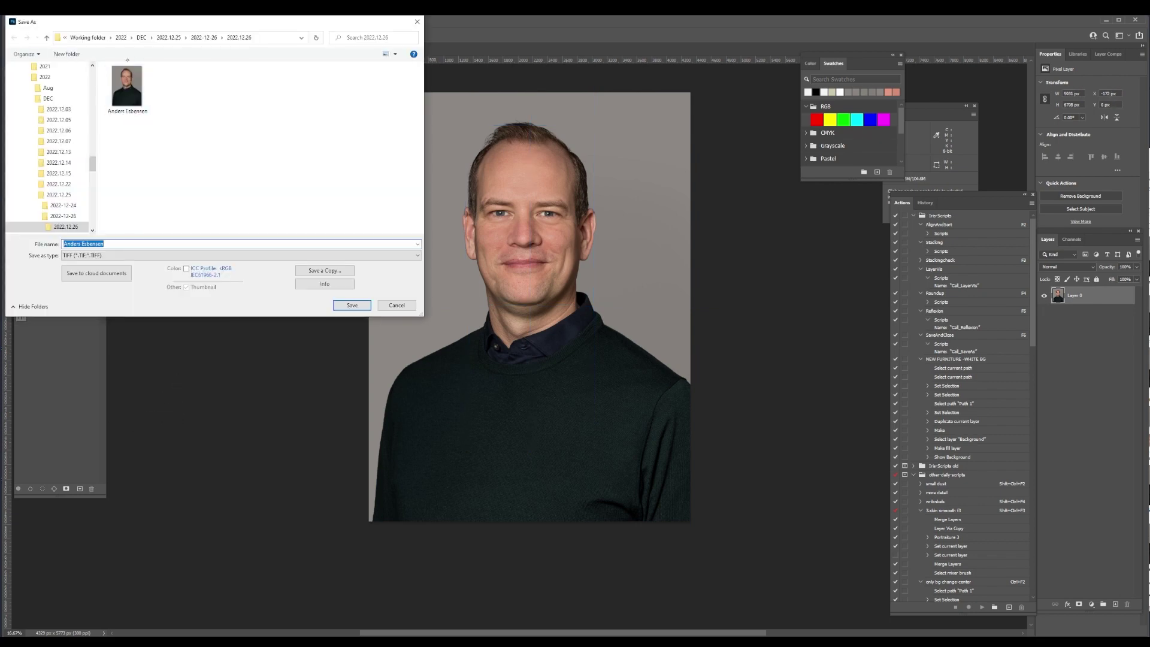
left_click(68, 54)
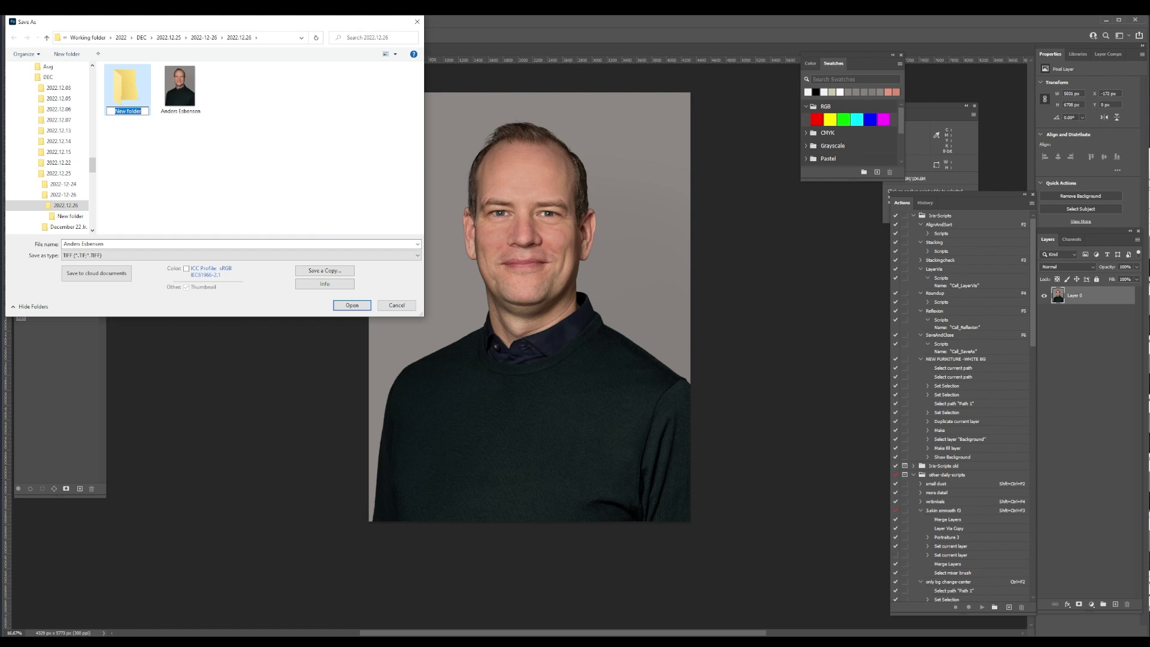
type("high res")
key("Return")
key("Return")
left_click(155, 255)
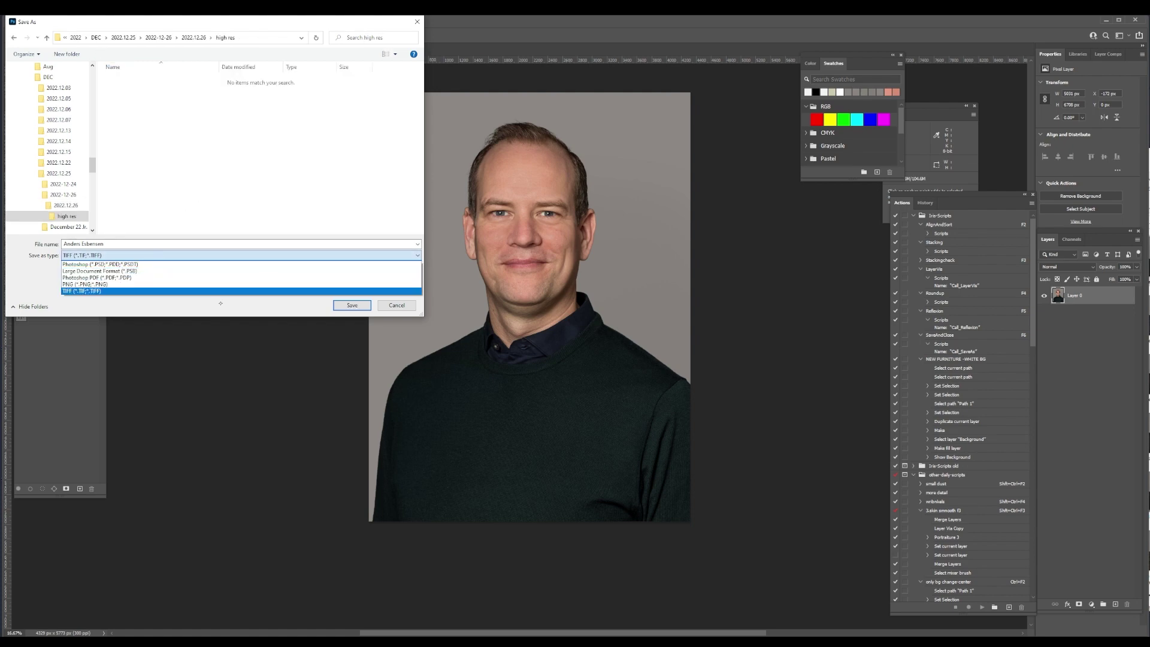
key("Return")
key("Return")
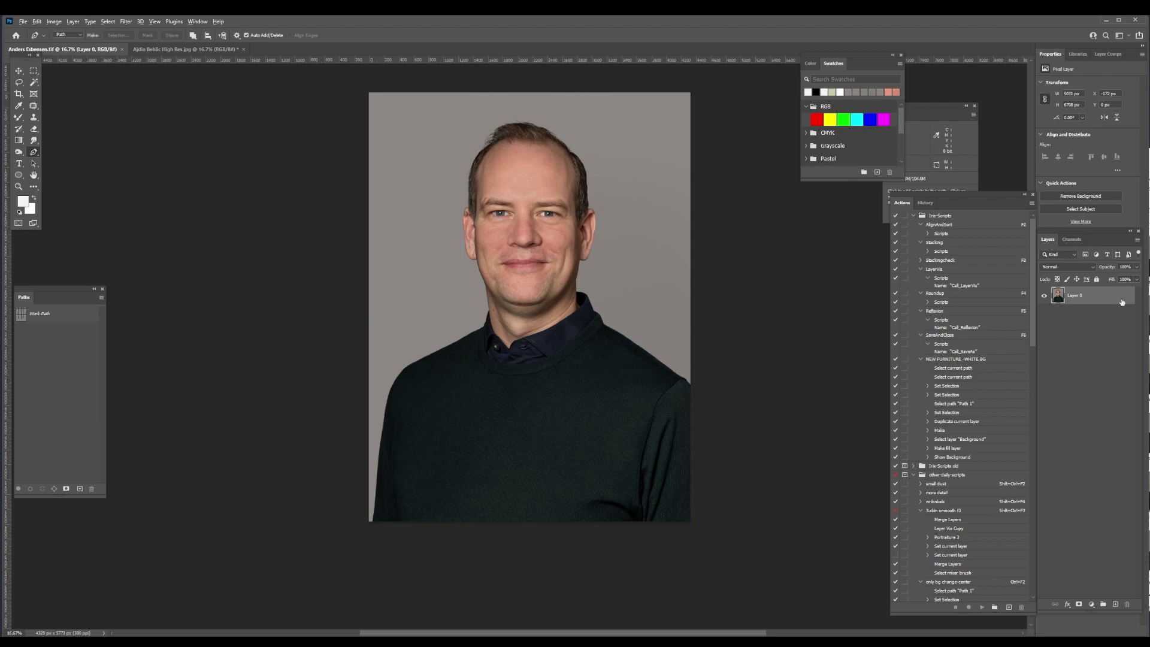
Step: Convert the portrait layer to a background layer and save the image as a JPEG in the high res folder
left_click(73, 21)
mouse_move(90, 28)
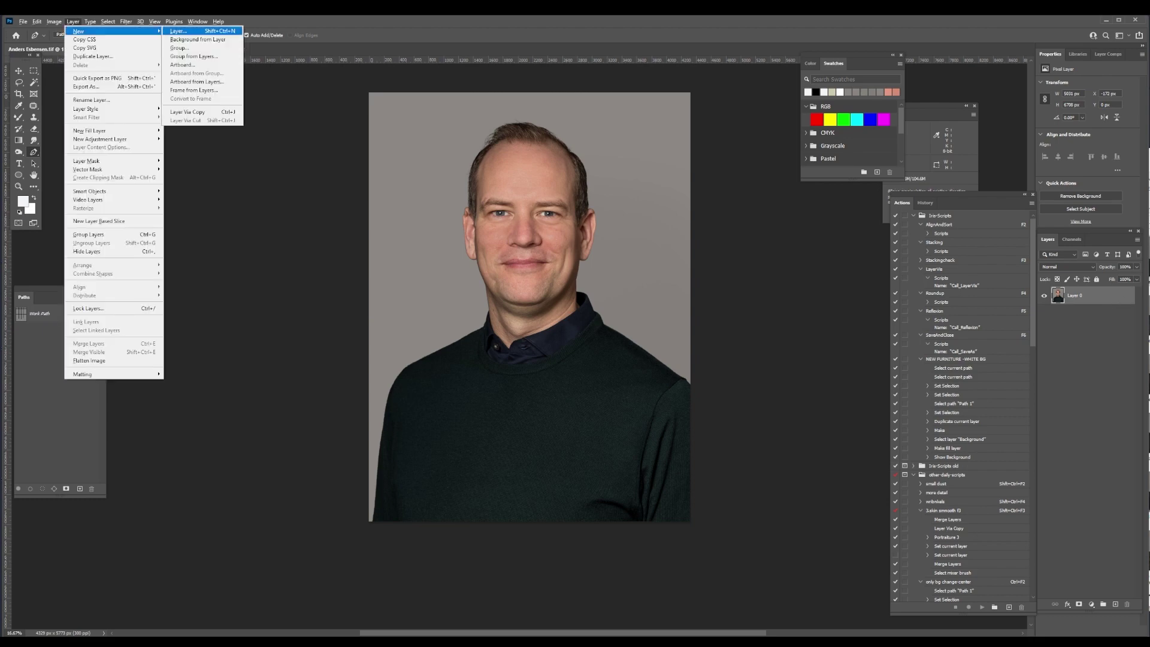
left_click(186, 37)
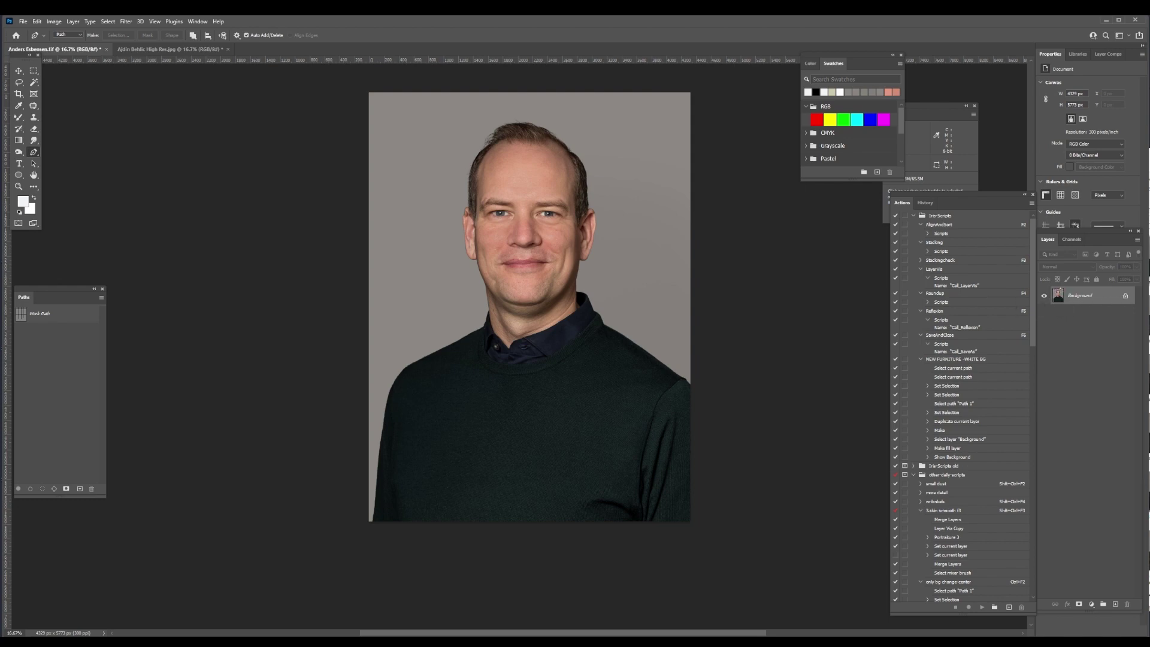
key("ctrl+shift+s")
double_click(127, 86)
left_click(139, 256)
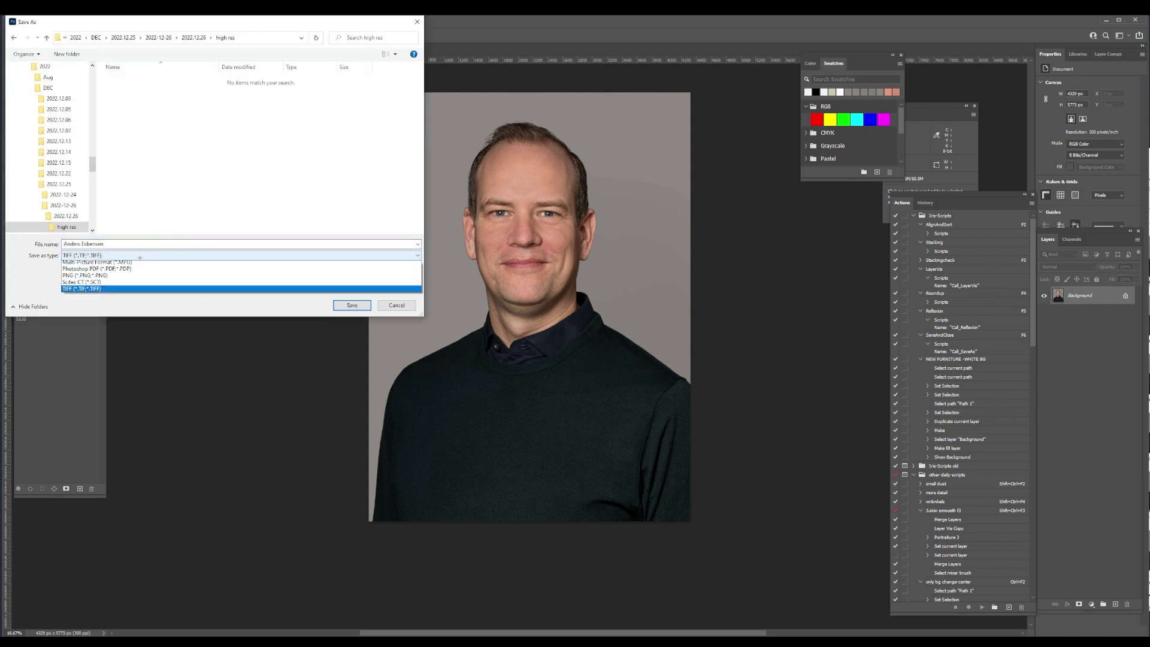
left_click(90, 284)
key("Return")
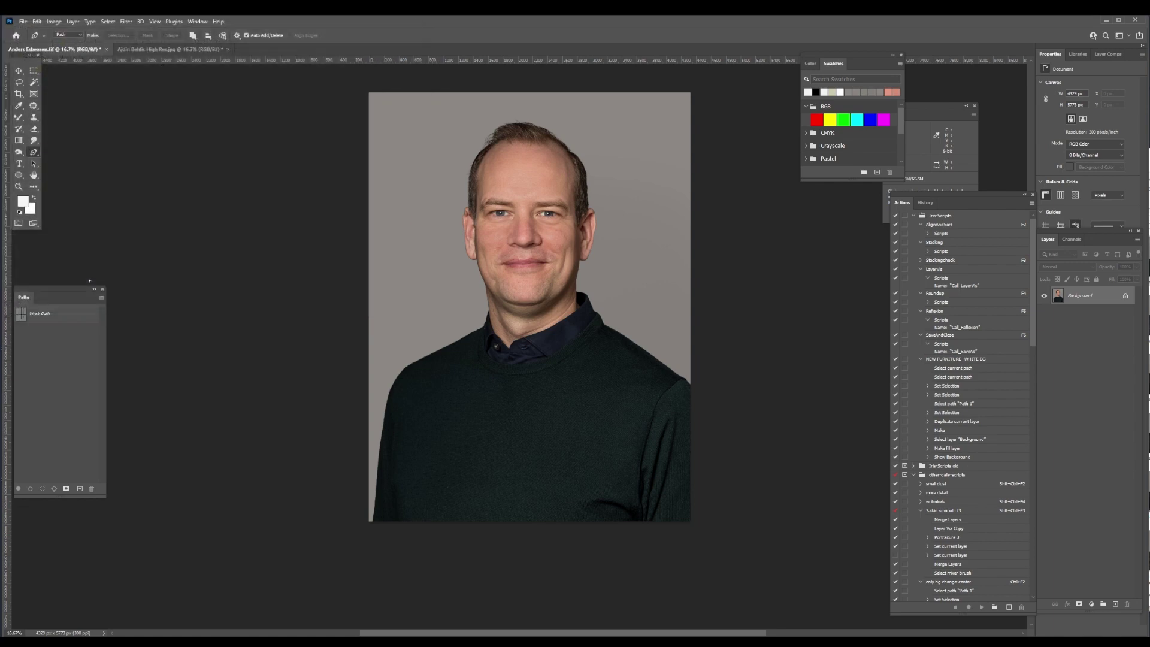
key("Return")
Step: Collapse the expanded action sets and create a new action set named portrait retouch-resize
left_click(912, 216)
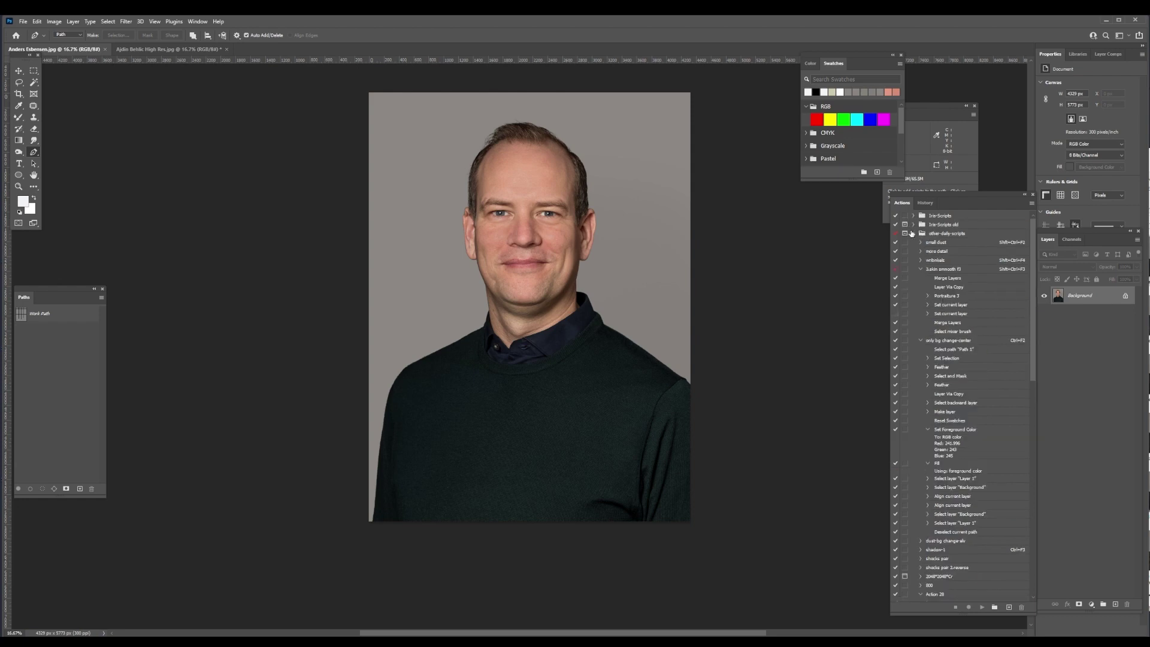
left_click(913, 234)
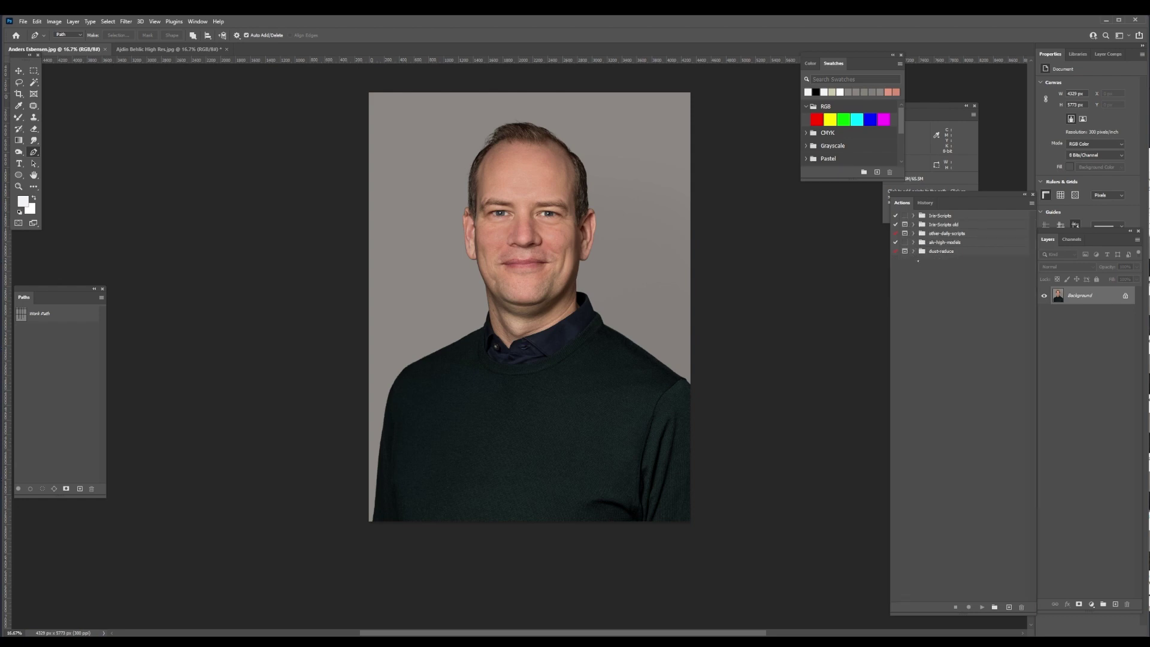
left_click(994, 607)
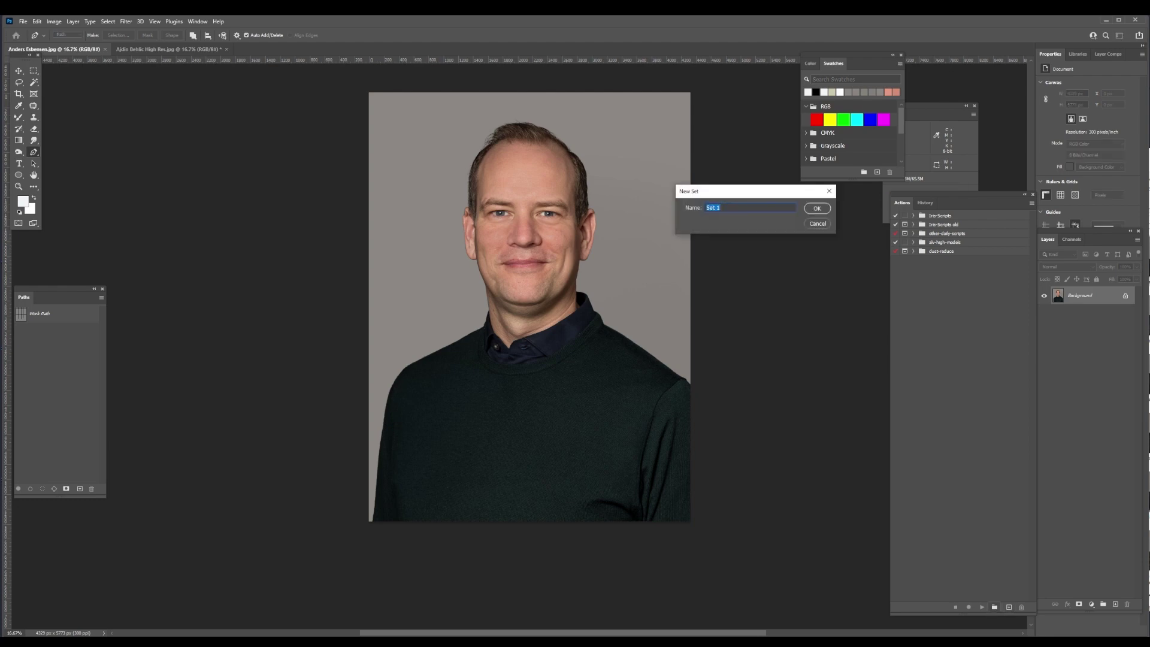
type("portrait retouch-resize")
key("Return")
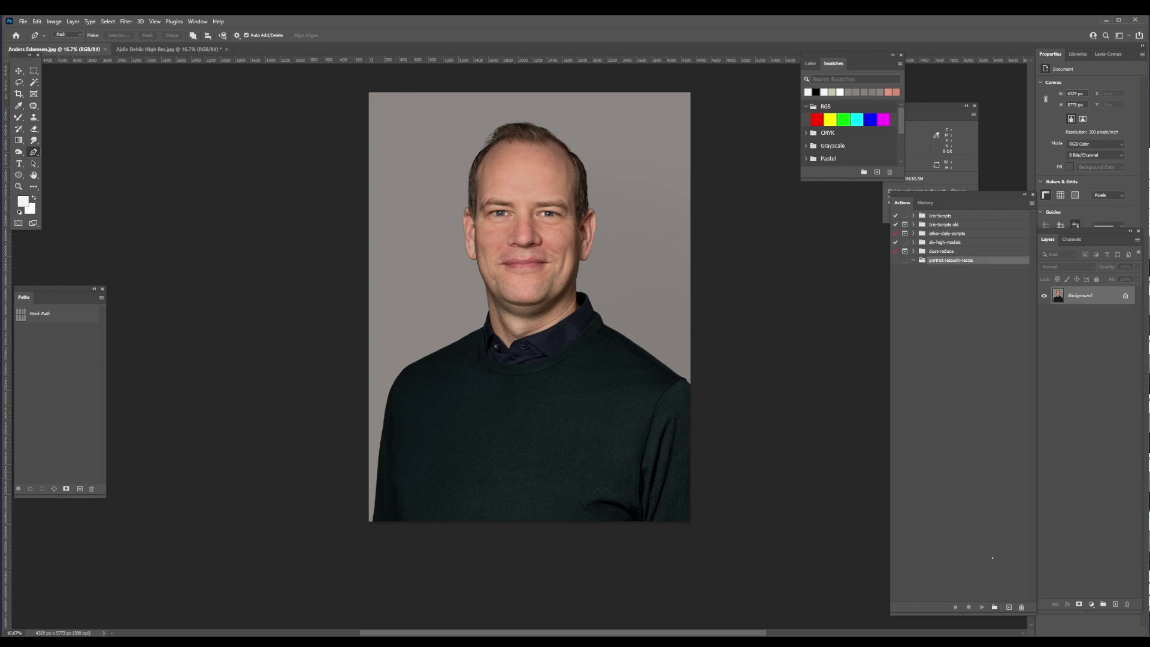
Step: Start recording a new action named 700X700 in the portrait retouch-resize set
left_click(1009, 607)
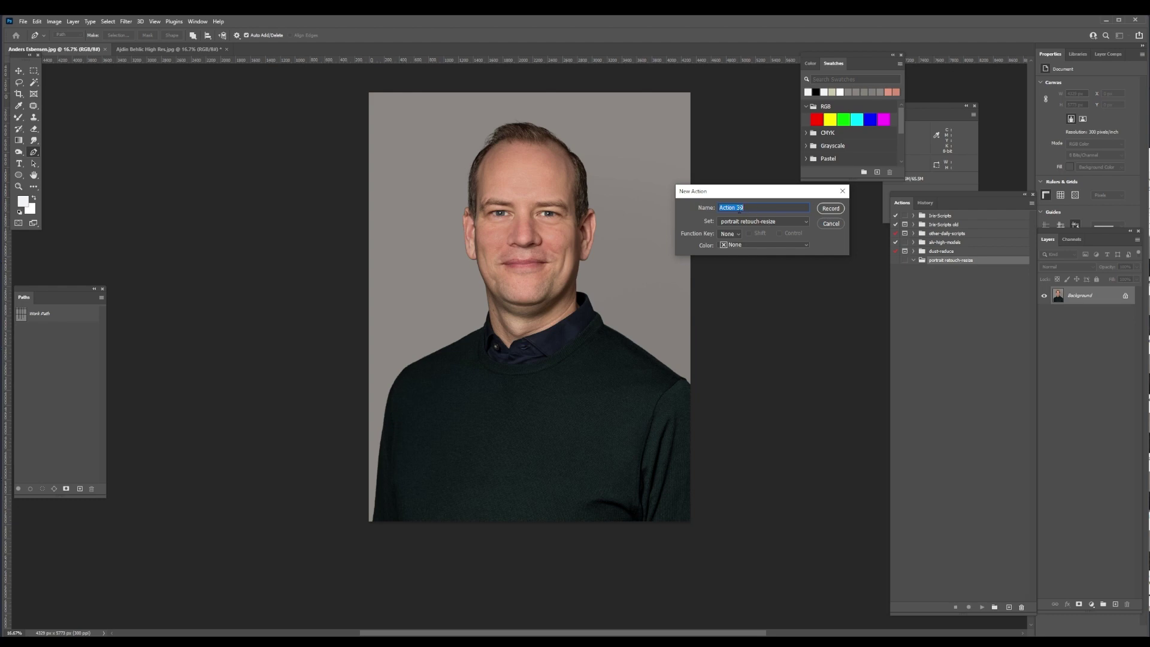
type("700X700")
key("Return")
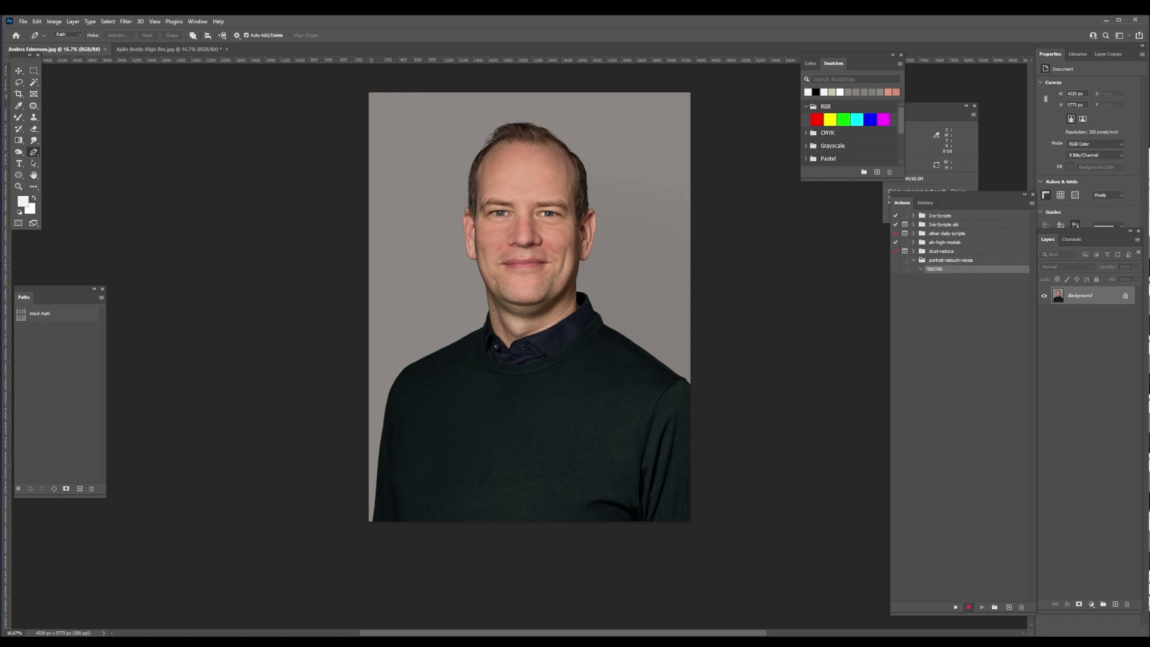
Step: Set the crop size to 700 px wide by 700 px high for the portrait
key("c")
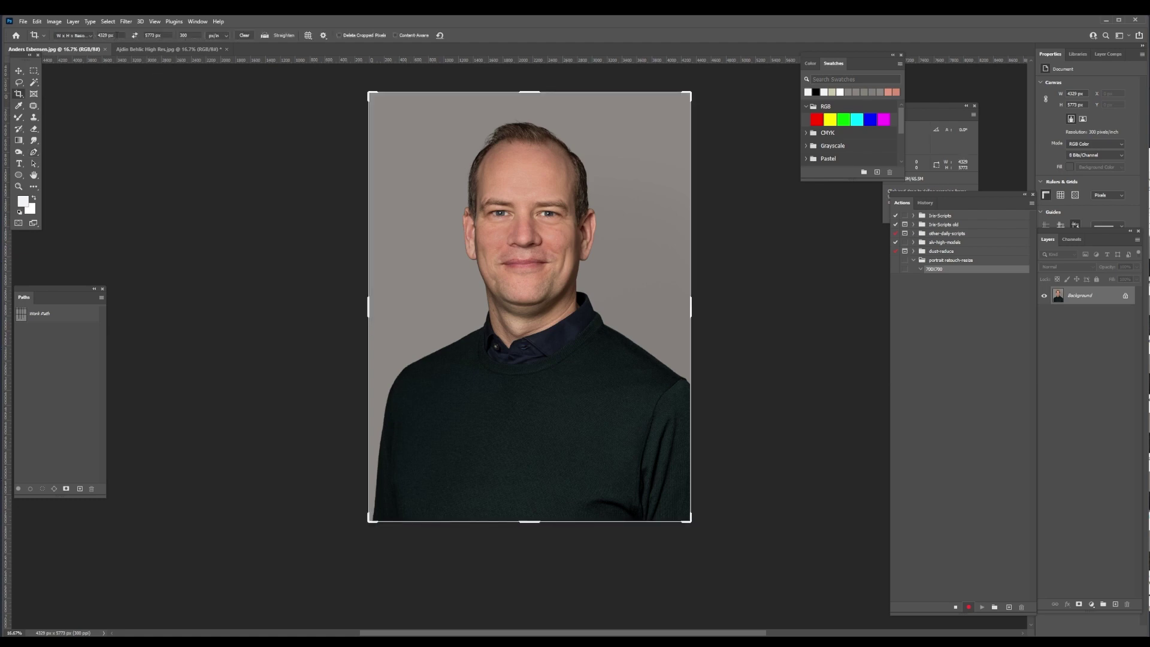
left_click_drag(118, 36, 96, 35)
type("7")
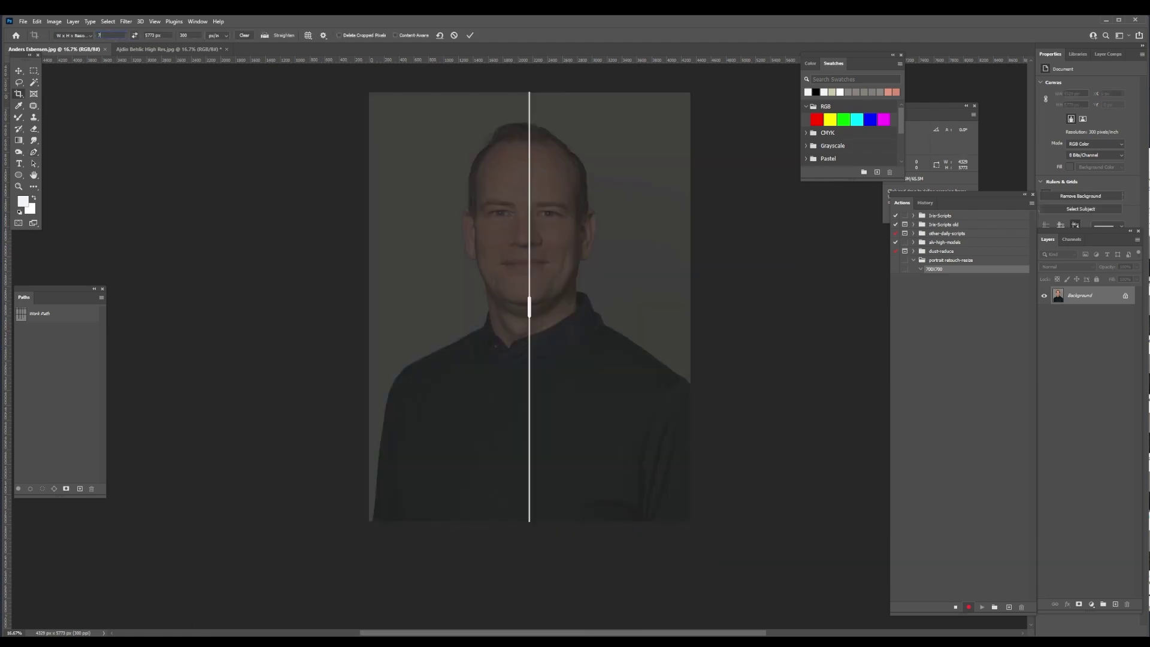
type("00")
key("Tab")
type("700")
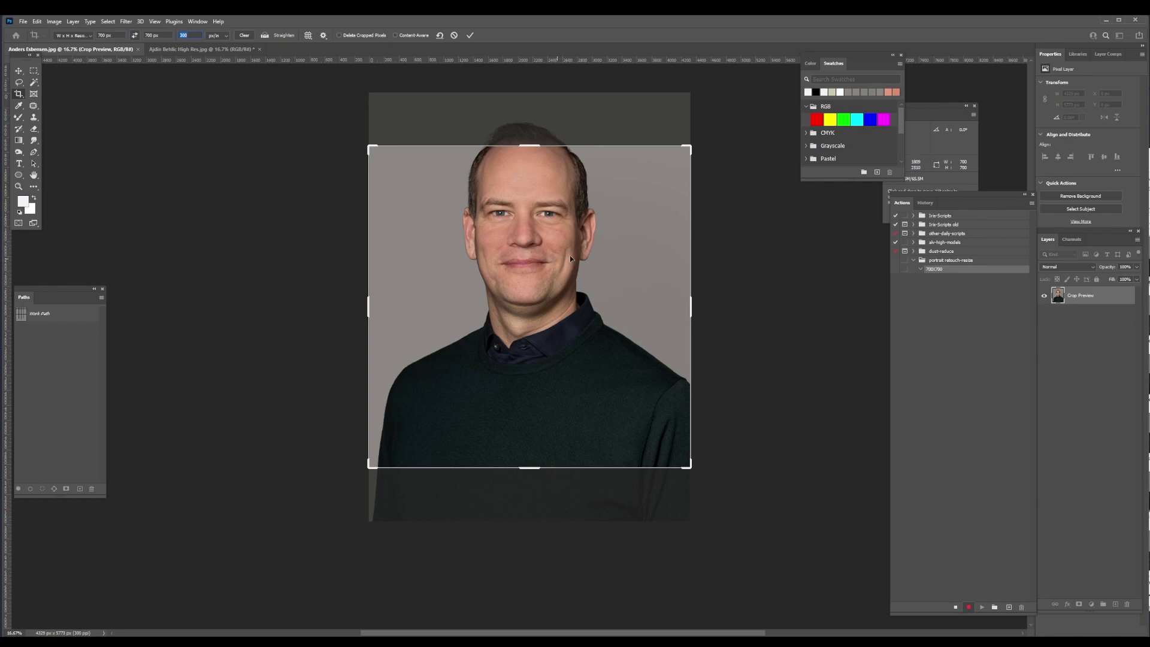
Step: Browse to the SAmples folder and examine the framing of the WEB kvadratisk sample portrait
mouse_move(295, 636)
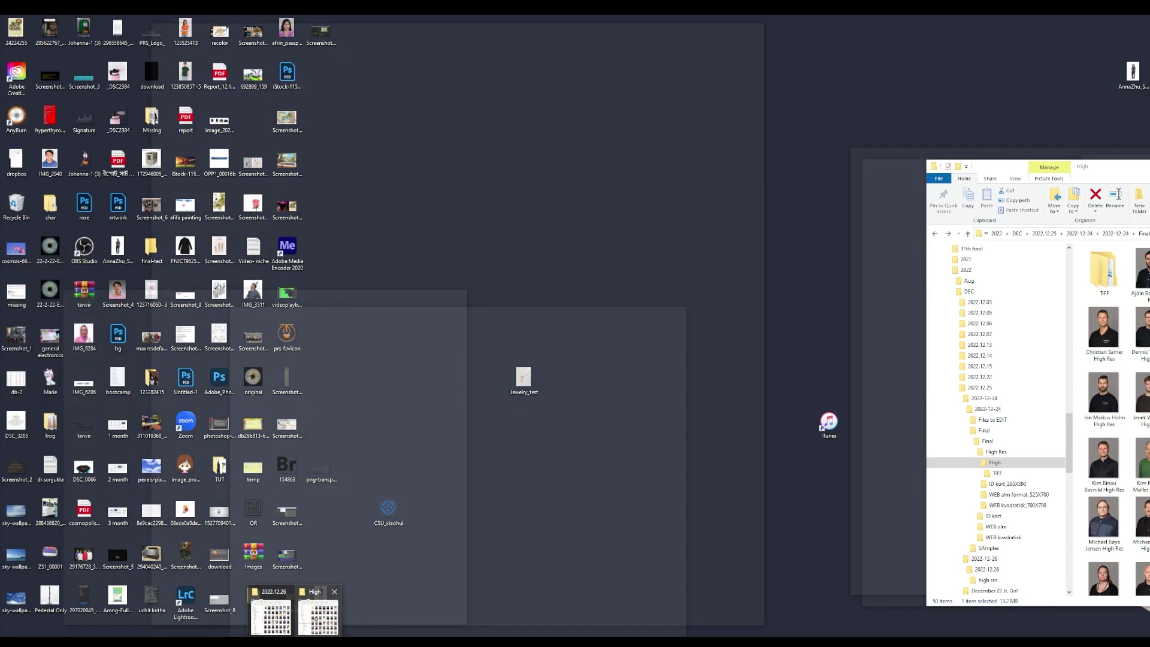
left_click(314, 620)
key("BackSpace")
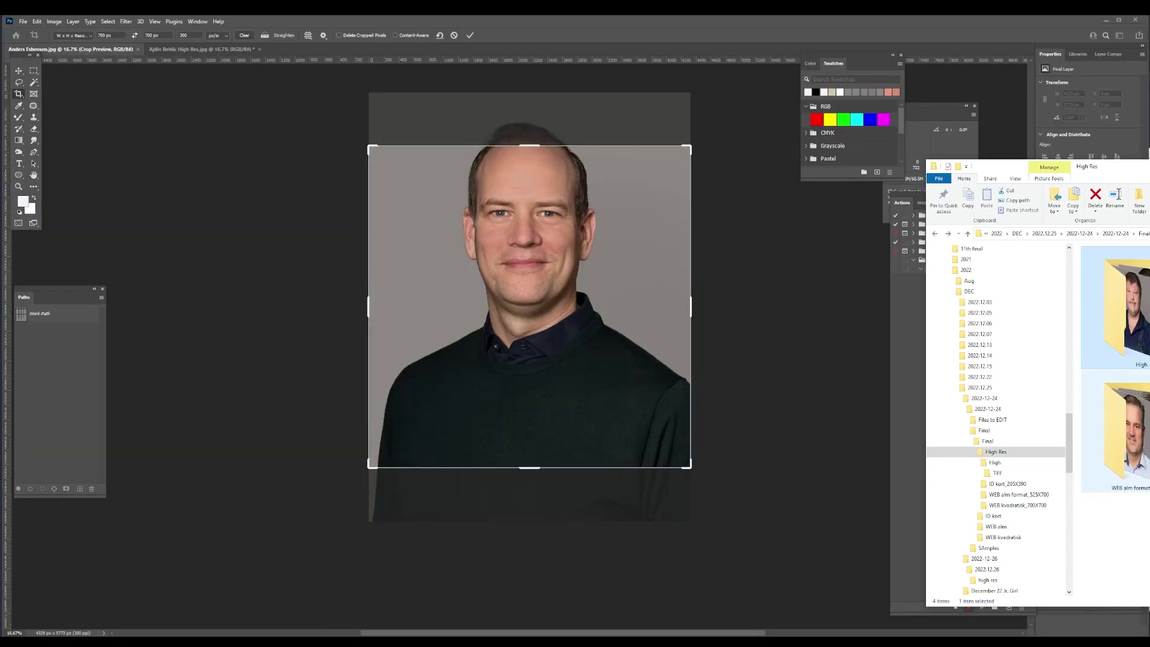
key("alt+Up")
key("alt+Up")
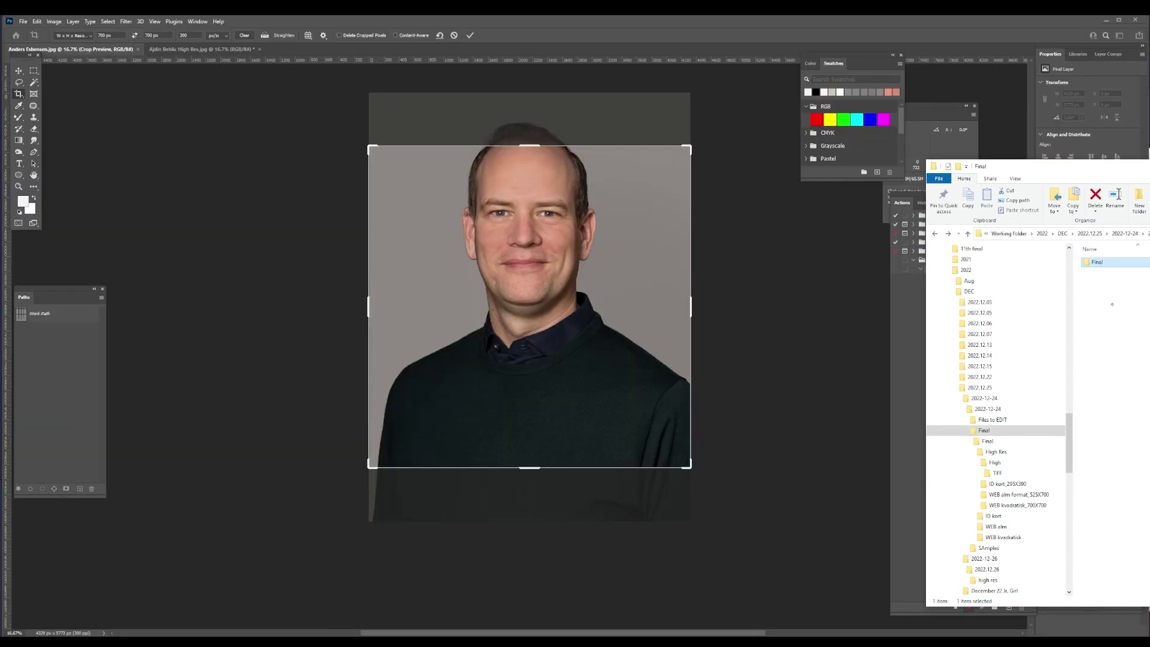
key("alt+Up")
double_click(1105, 282)
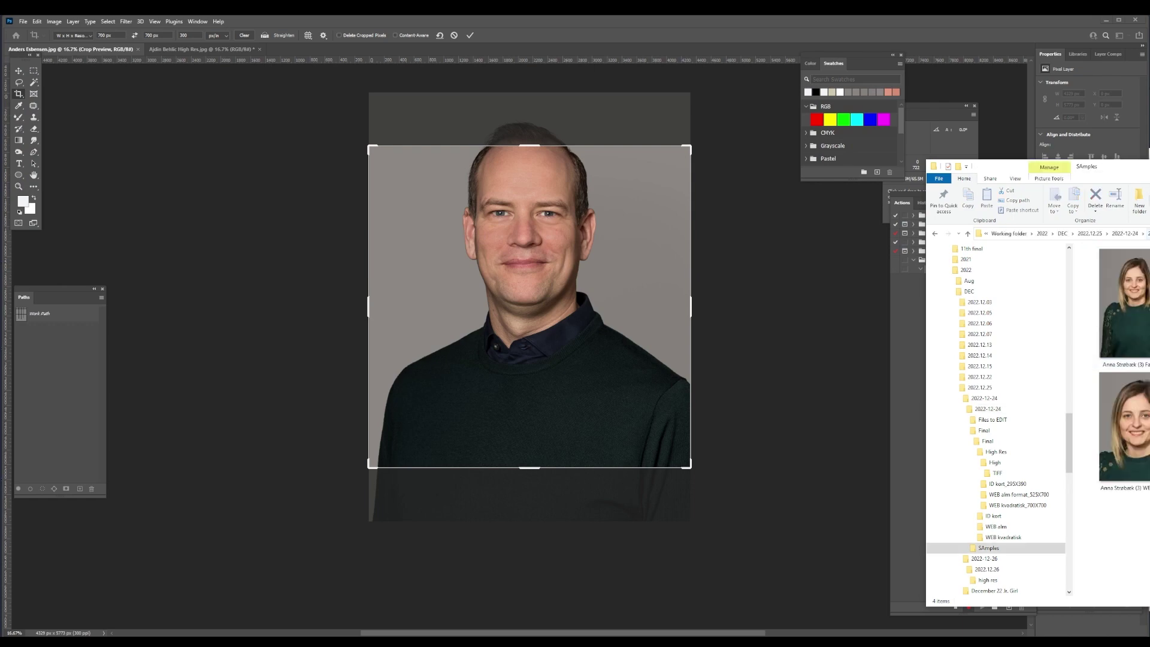
left_click_drag(1006, 165, 577, 181)
left_click(846, 453)
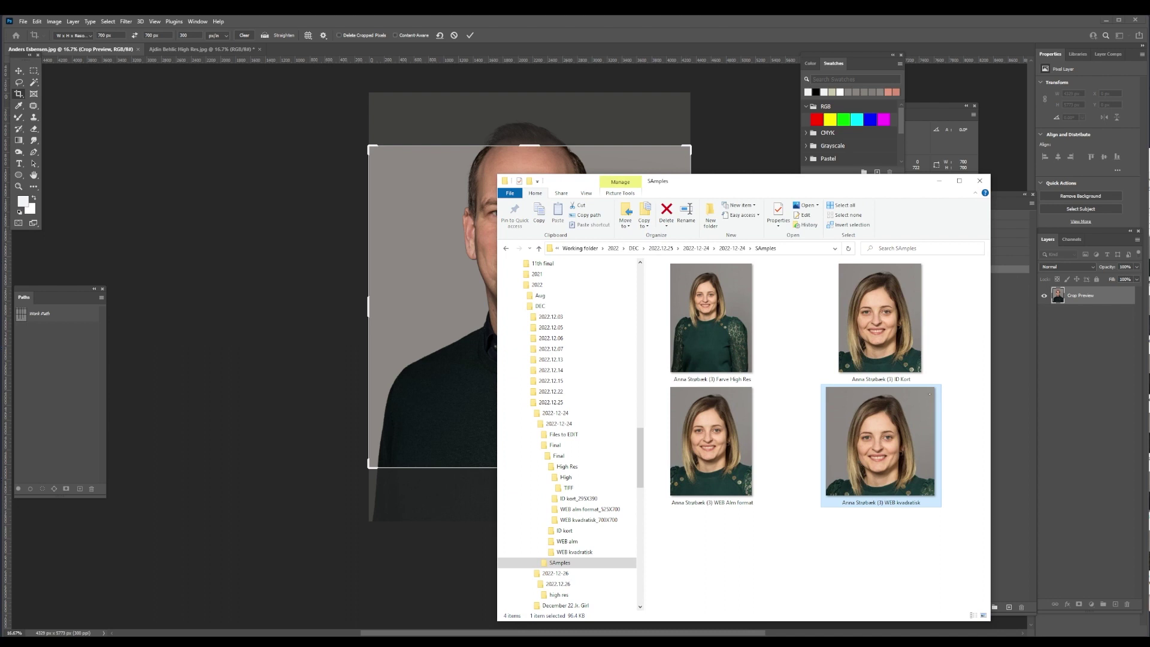
mouse_move(892, 394)
left_click_drag(750, 182, 1149, 170)
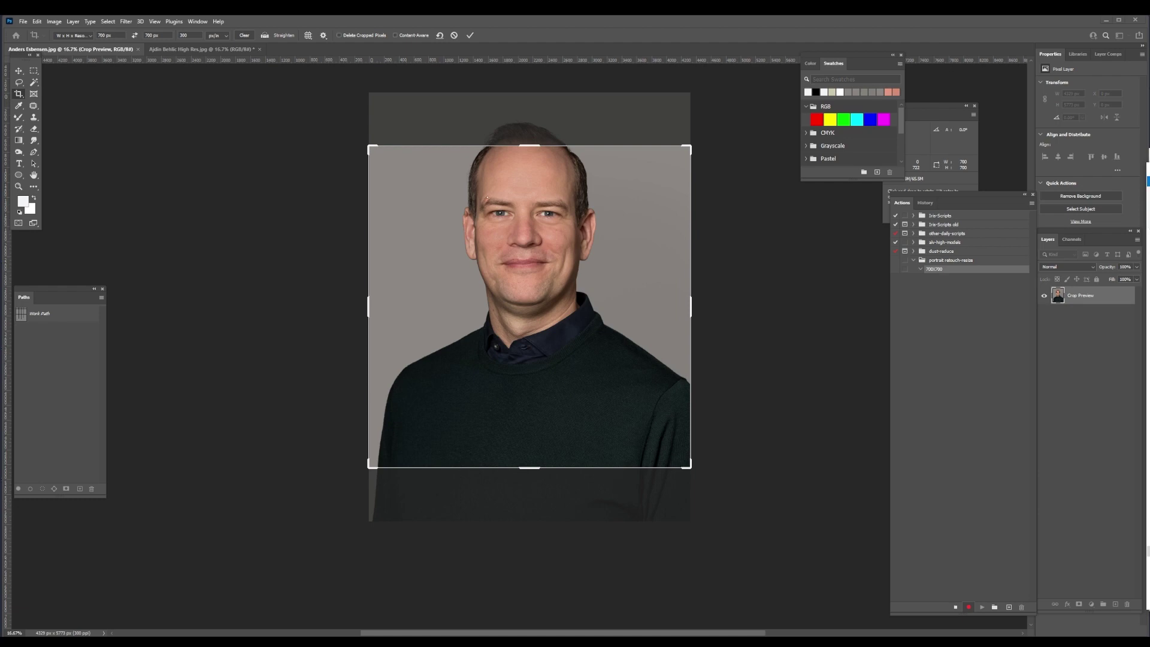
Step: Shrink the square crop to the head and shoulders, centering the face and leaving a little space above the hair
left_click_drag(521, 225, 517, 290)
left_click_drag(692, 471, 648, 424)
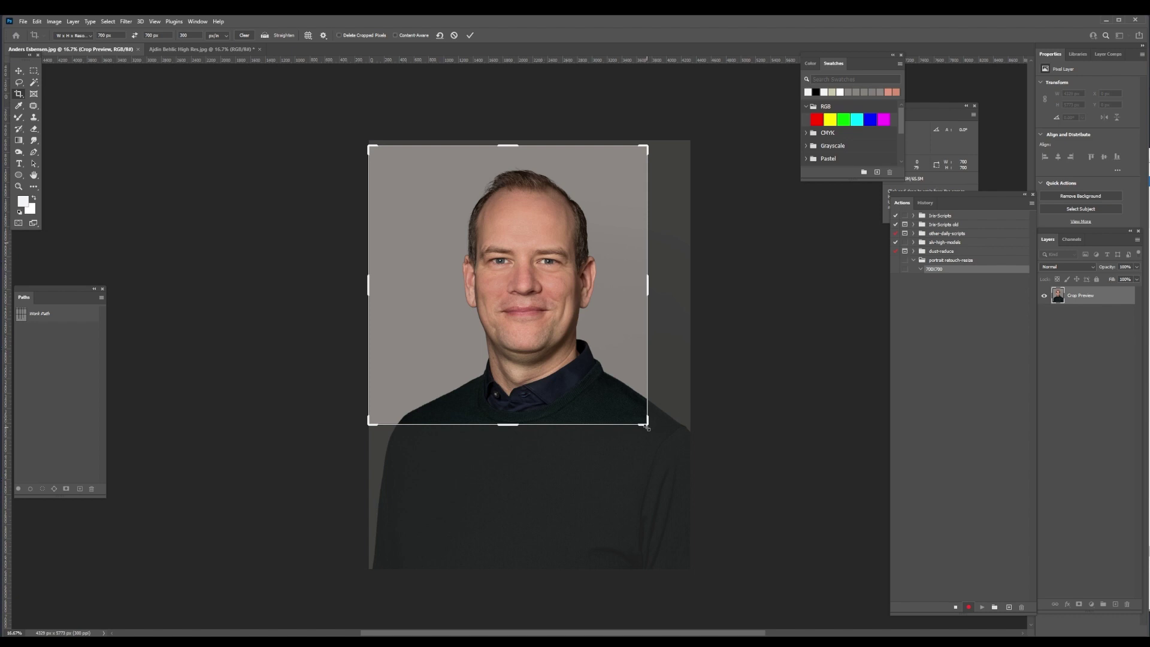
left_click_drag(646, 426, 646, 423)
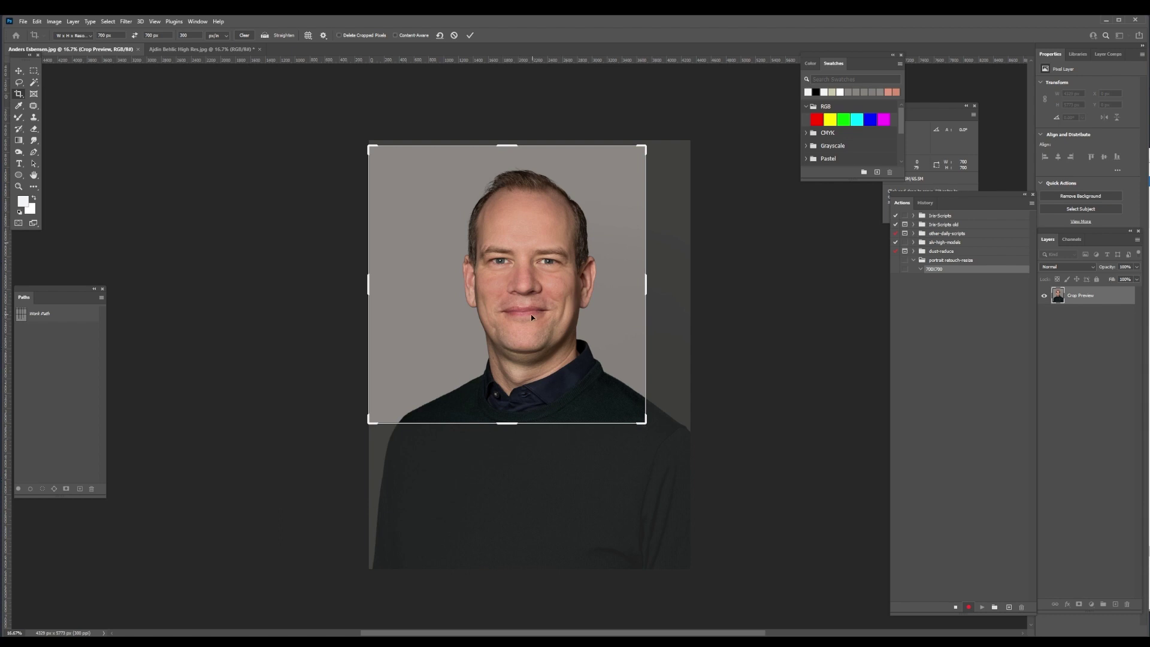
left_click_drag(541, 312, 522, 317)
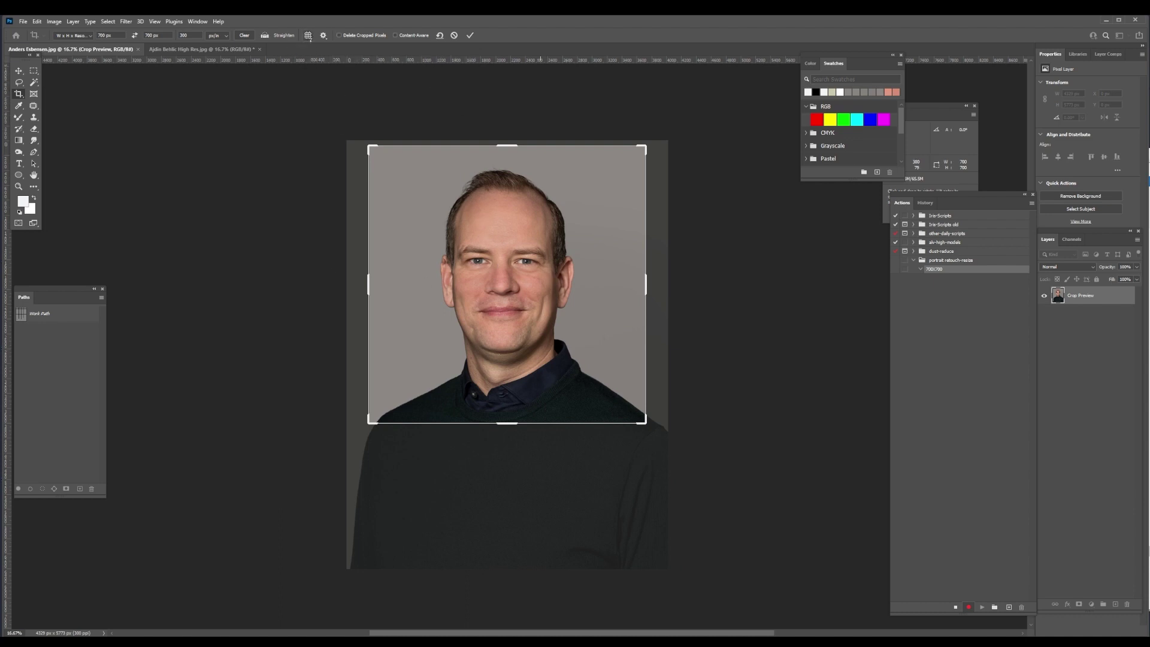
Step: Nudge the portrait vertically inside the crop frame, apply the crop and stop recording the 700X700 action
left_click(308, 36)
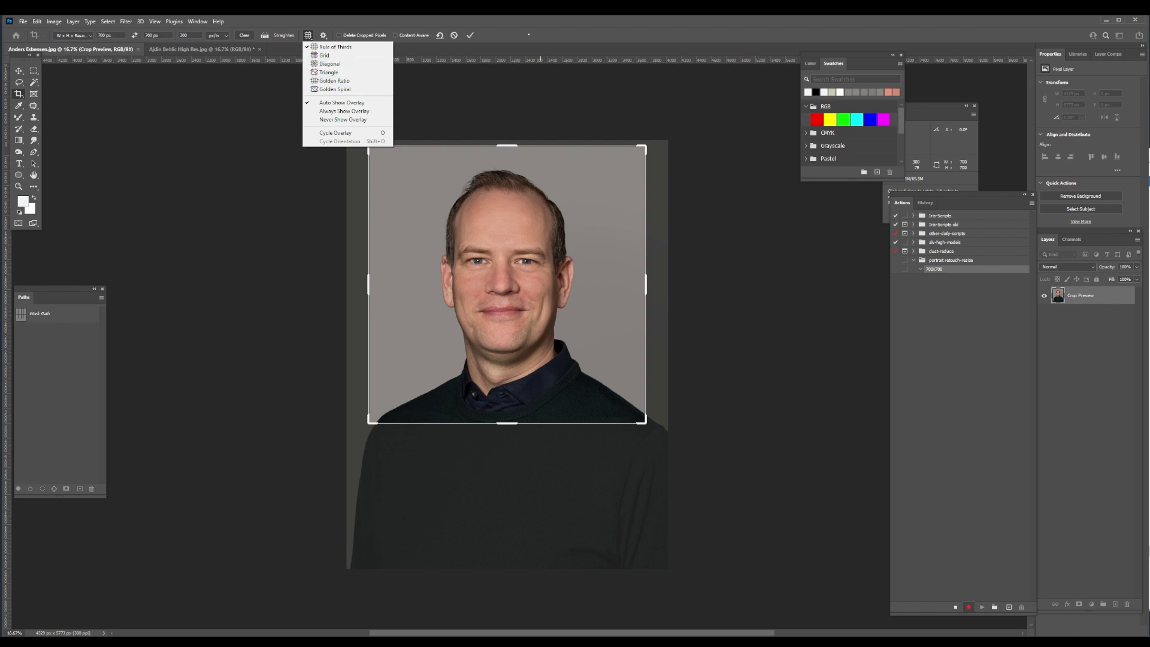
left_click(485, 45)
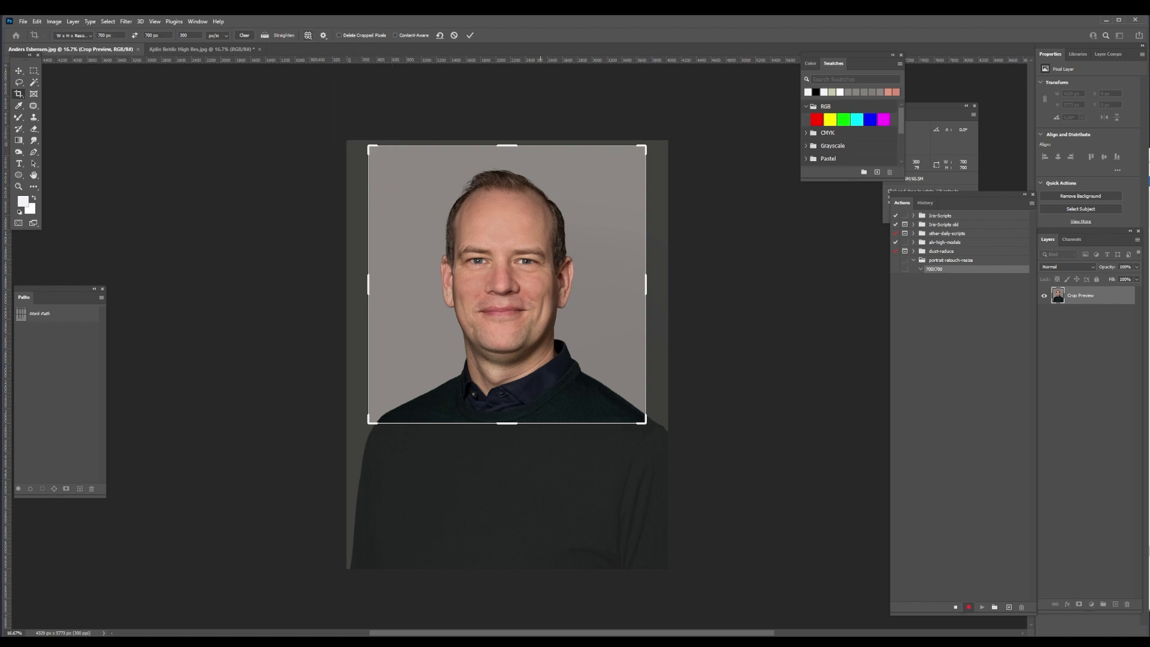
mouse_move(512, 292)
left_mouse_down()
mouse_move(498, 293)
mouse_move(510, 282)
left_mouse_up()
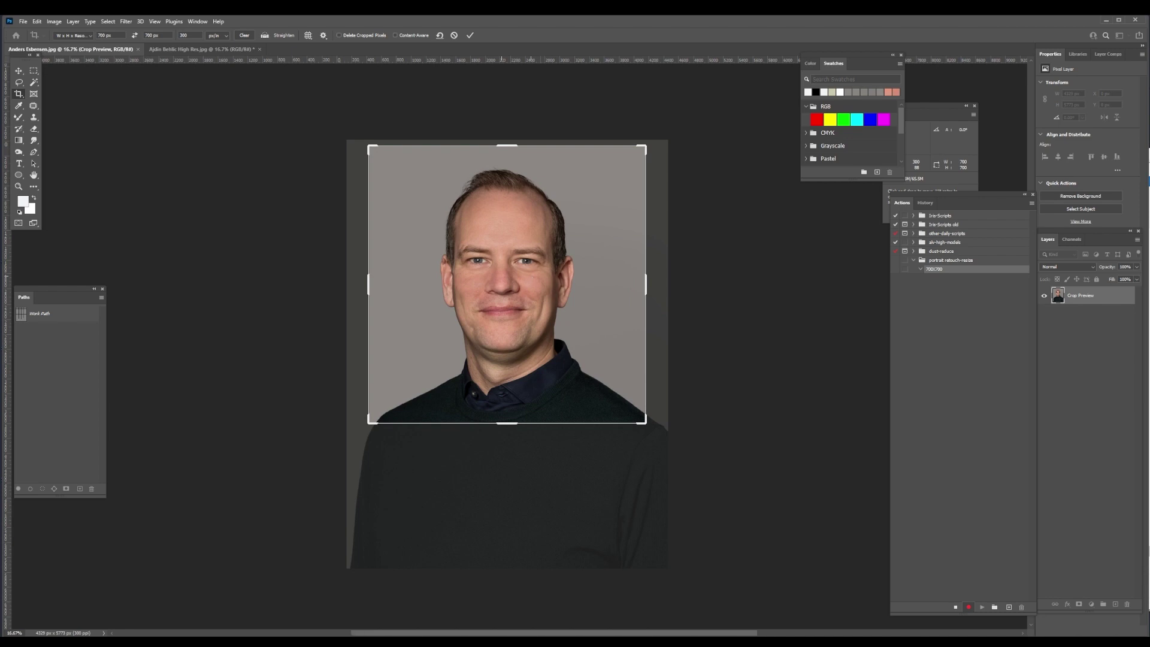
key("Return")
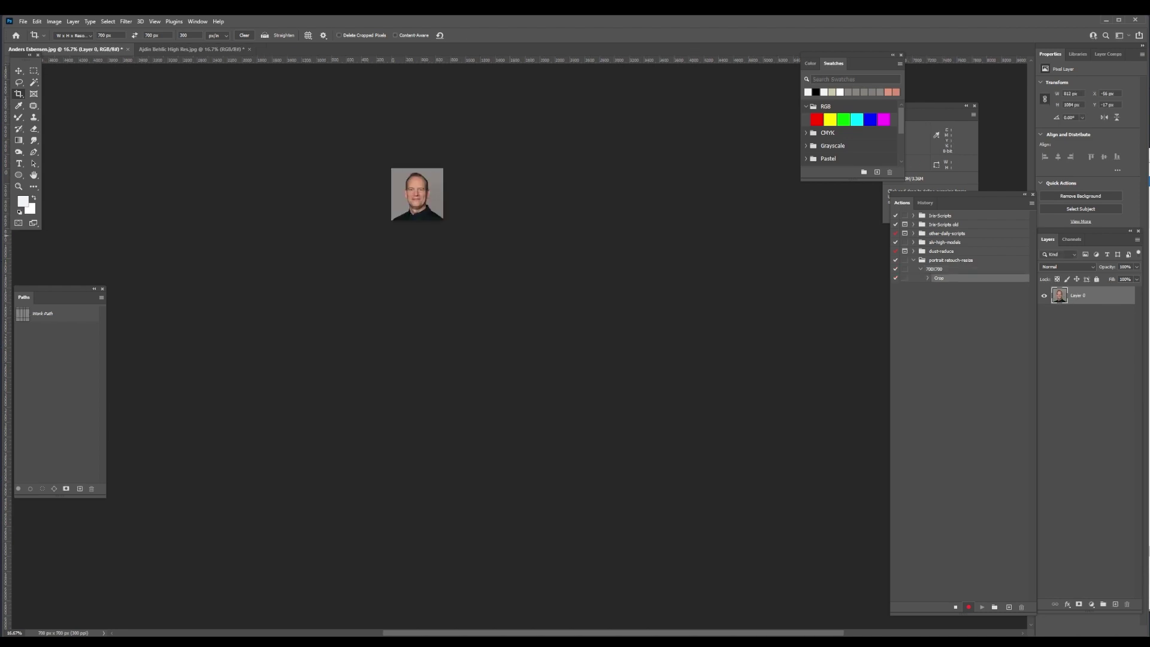
left_click(955, 607)
Step: Undo the crop, play the 700X700 action on the full portrait and view the result at 100%
key("ctrl+z")
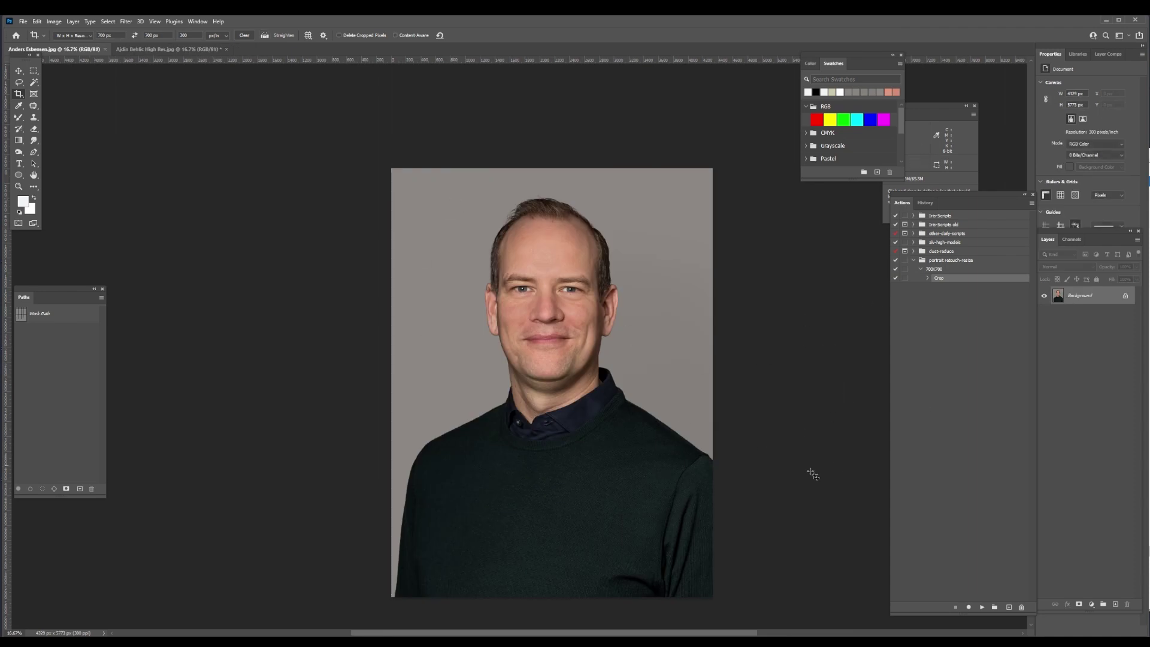
left_click_drag(728, 437, 650, 398)
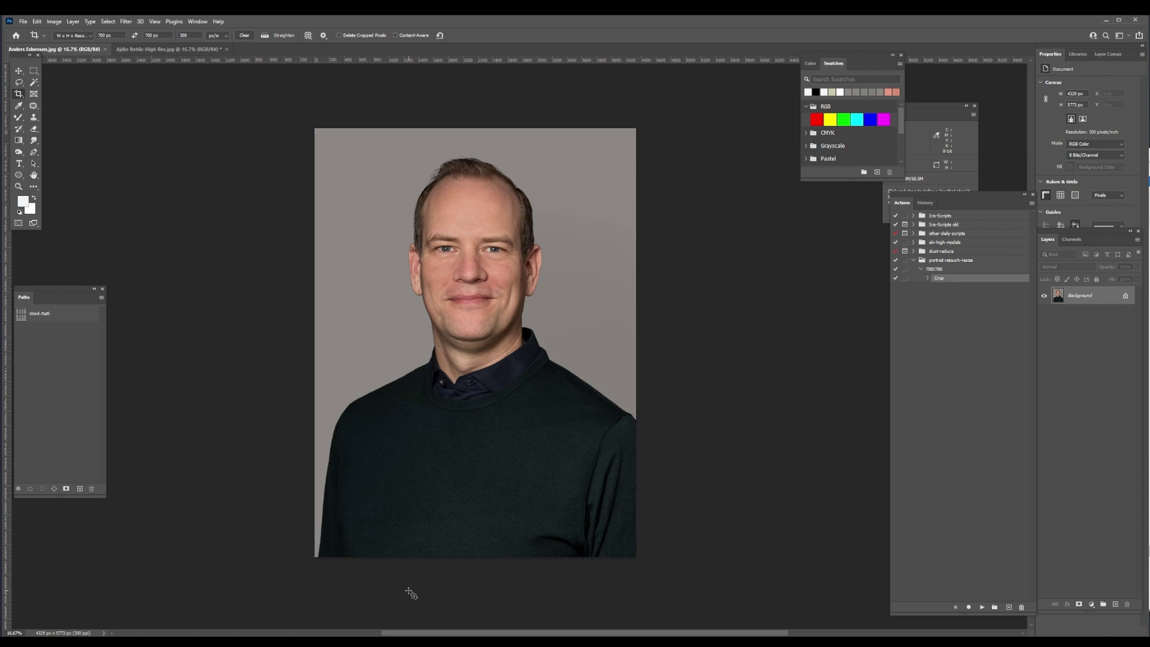
left_click(982, 609)
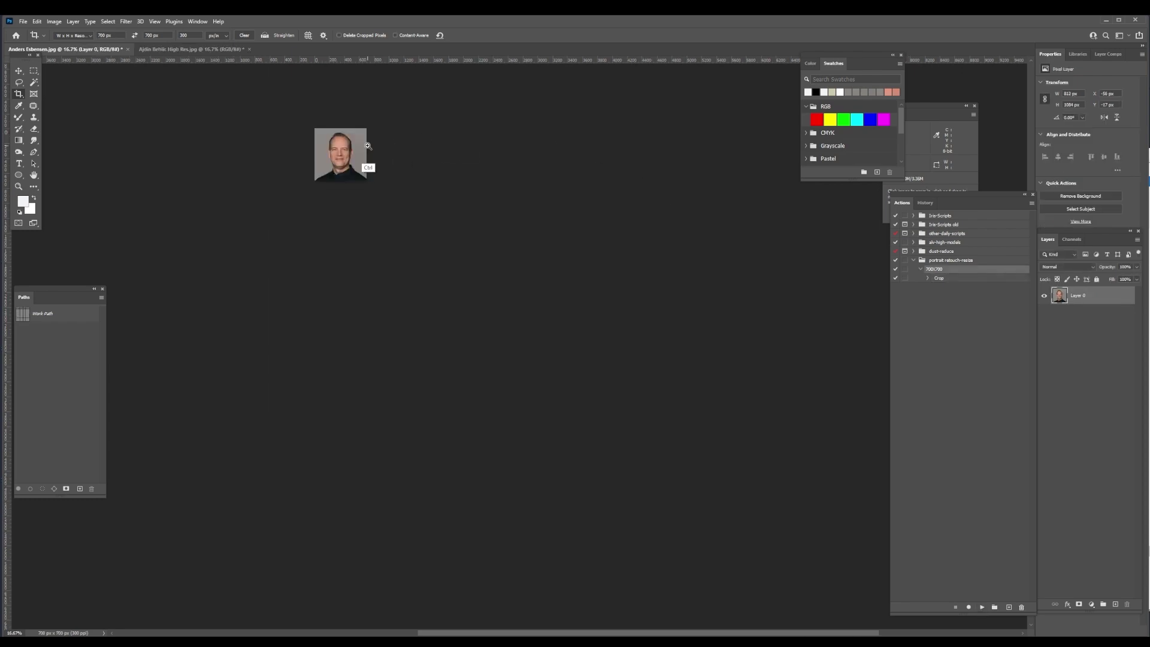
left_click_drag(342, 176, 424, 216)
left_click_drag(467, 180, 570, 310)
key("ctrl+1")
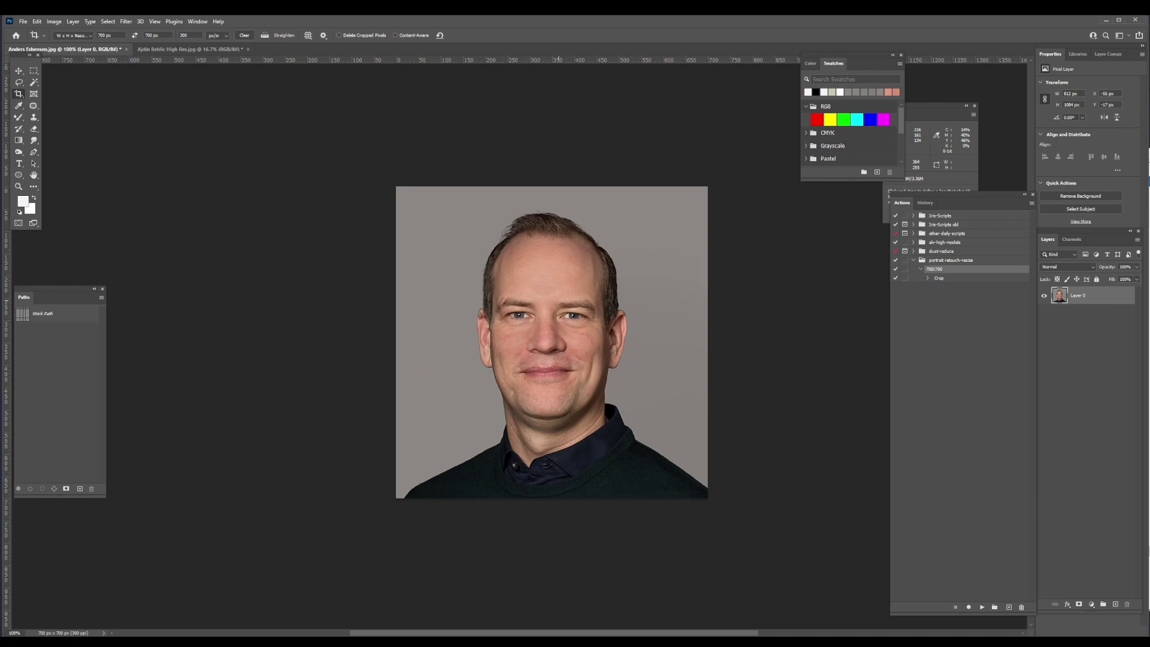
Step: Compare the square crop with the client's sample portraits in the SAmples folder
left_click_drag(1149, 166, 648, 197)
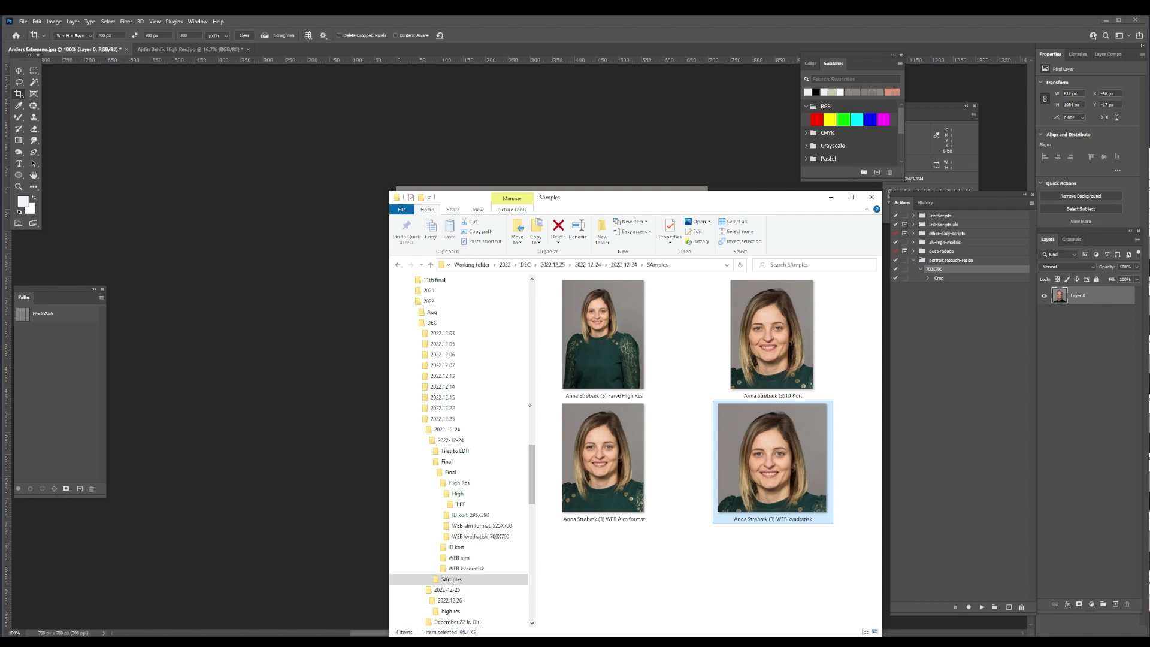
left_click(620, 368)
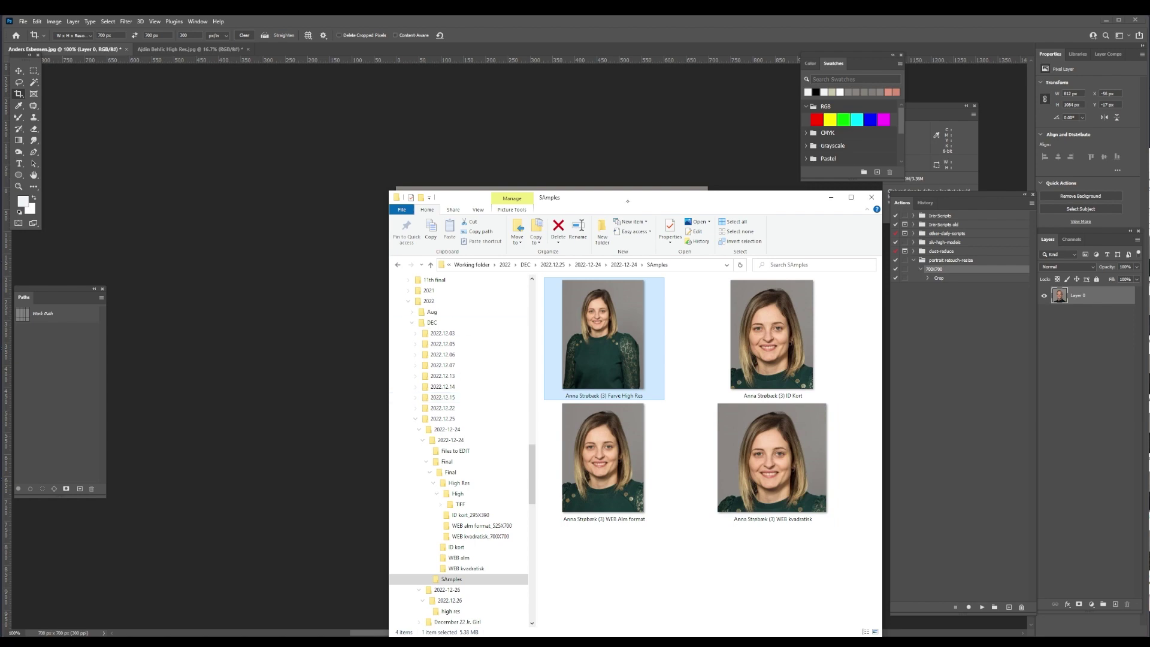
left_click_drag(628, 201, 1149, 188)
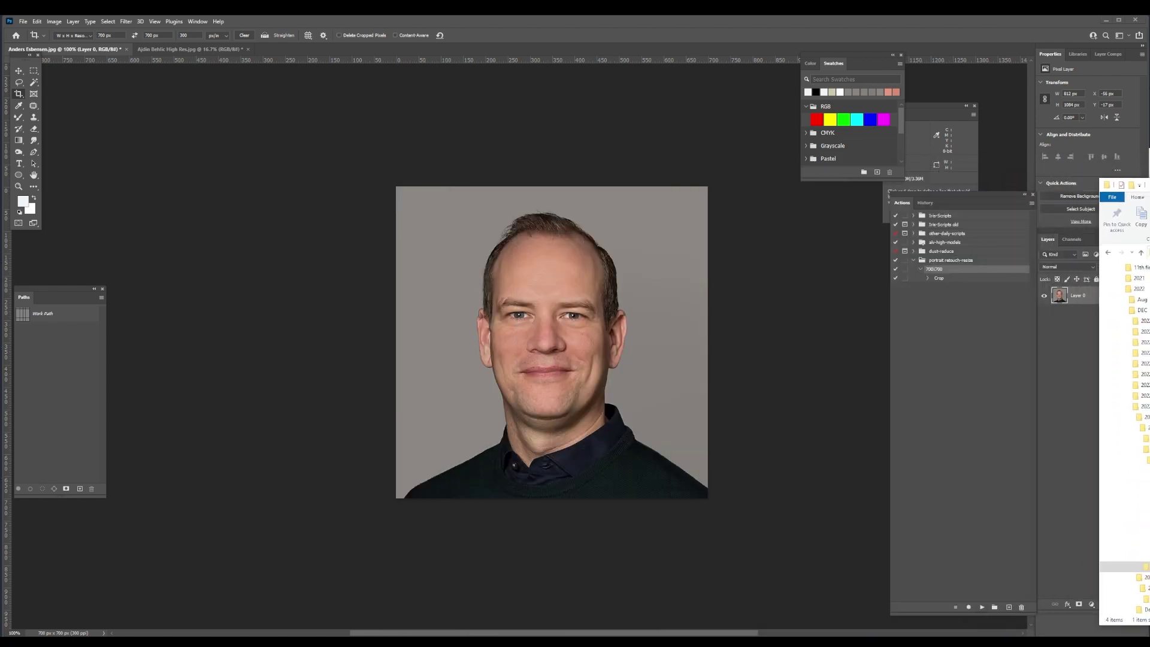
left_click(913, 234)
left_click(913, 234)
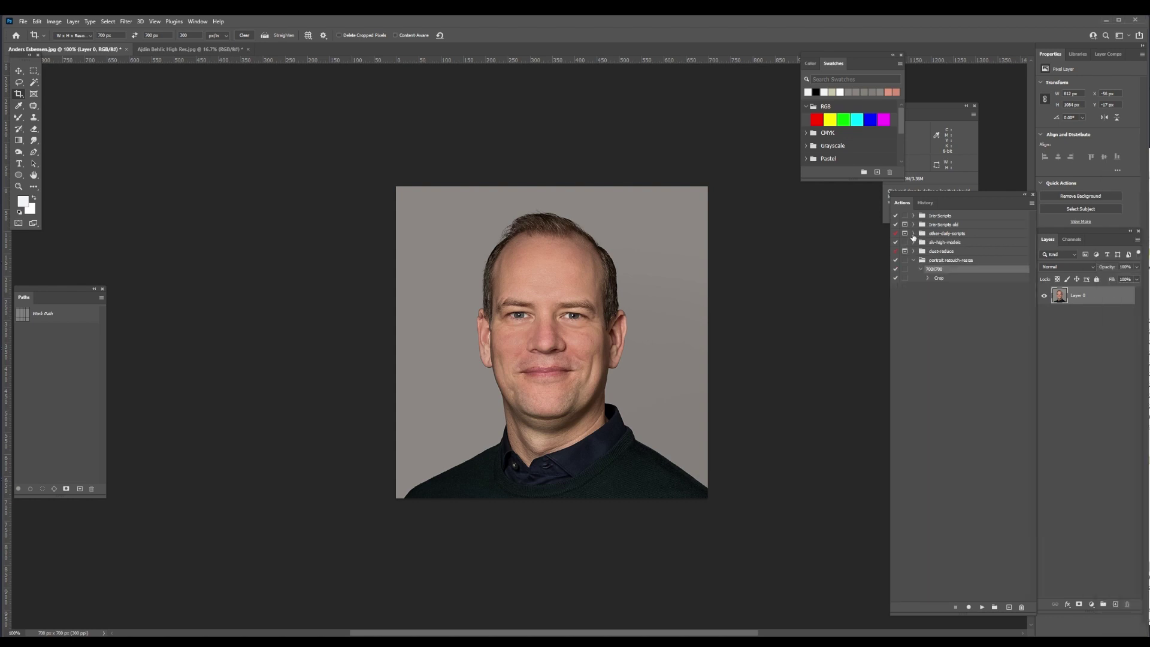
left_click(913, 235)
left_click(912, 234)
left_click(912, 226)
left_click(913, 226)
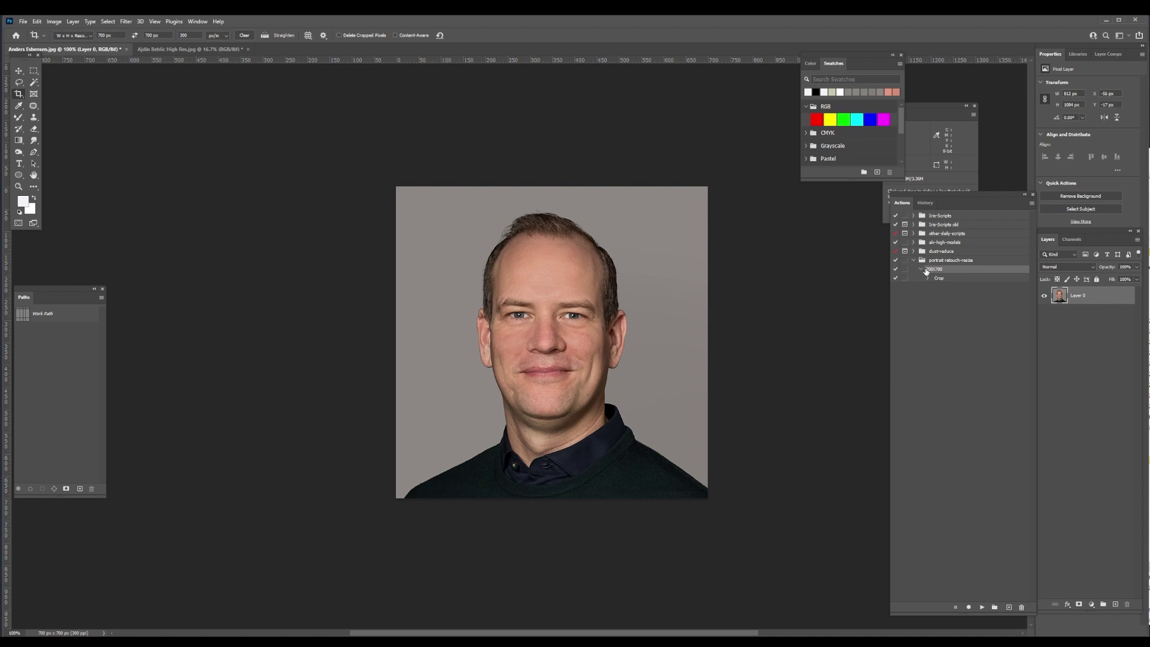
left_click(912, 252)
left_click(914, 253)
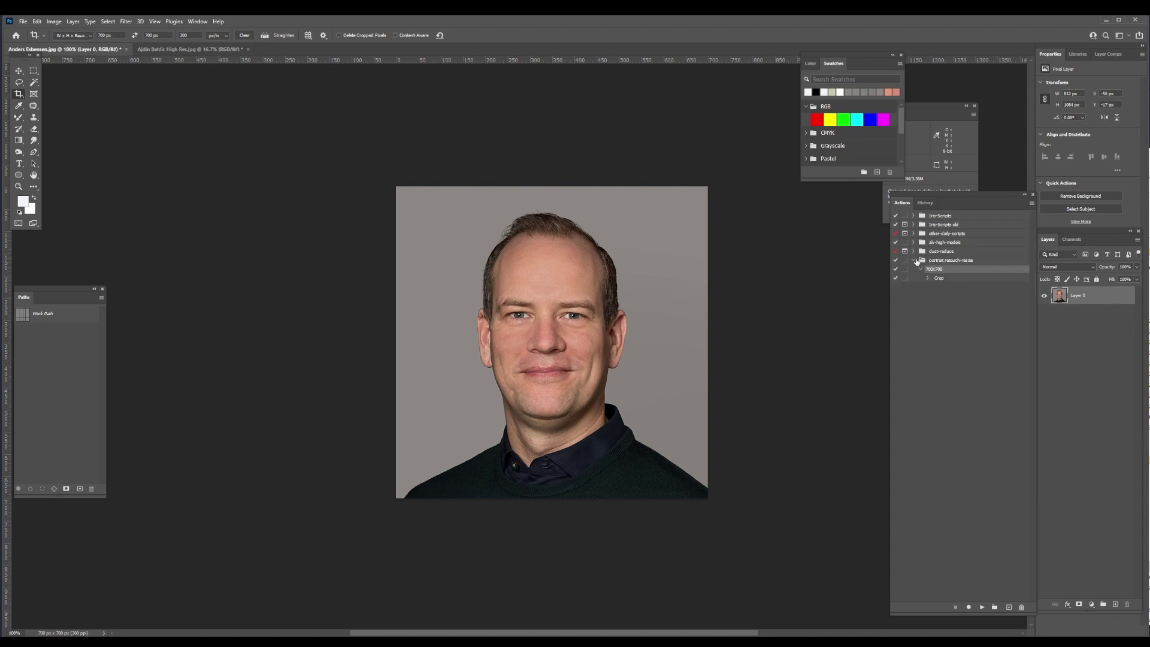